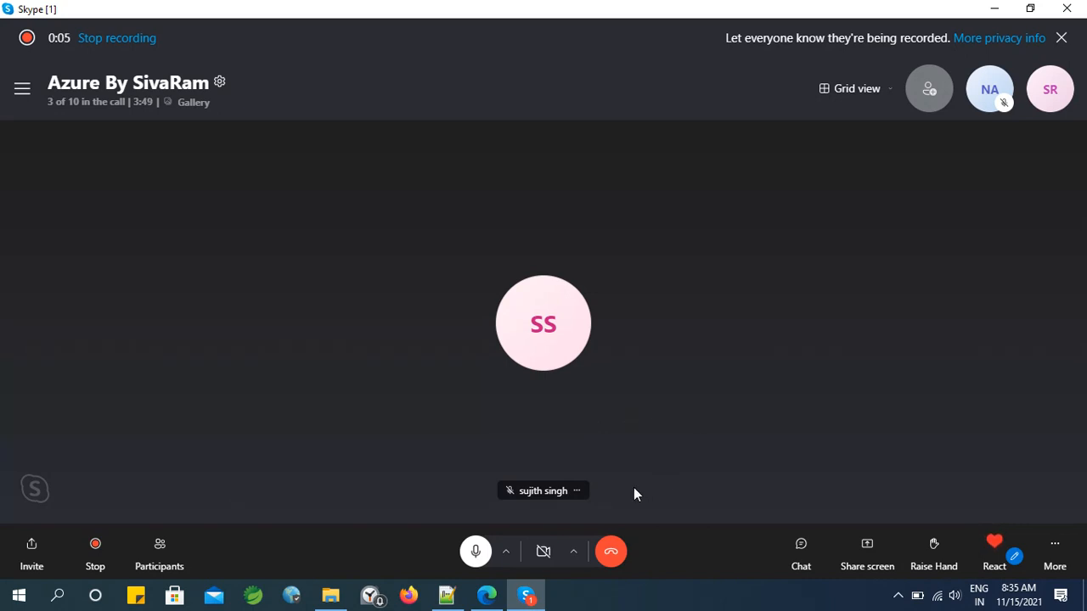
Share the Generic PnP Monitor desktop in the Skype call and switch to the StorageAccounts.txt notes in Notepad++
click(868, 554)
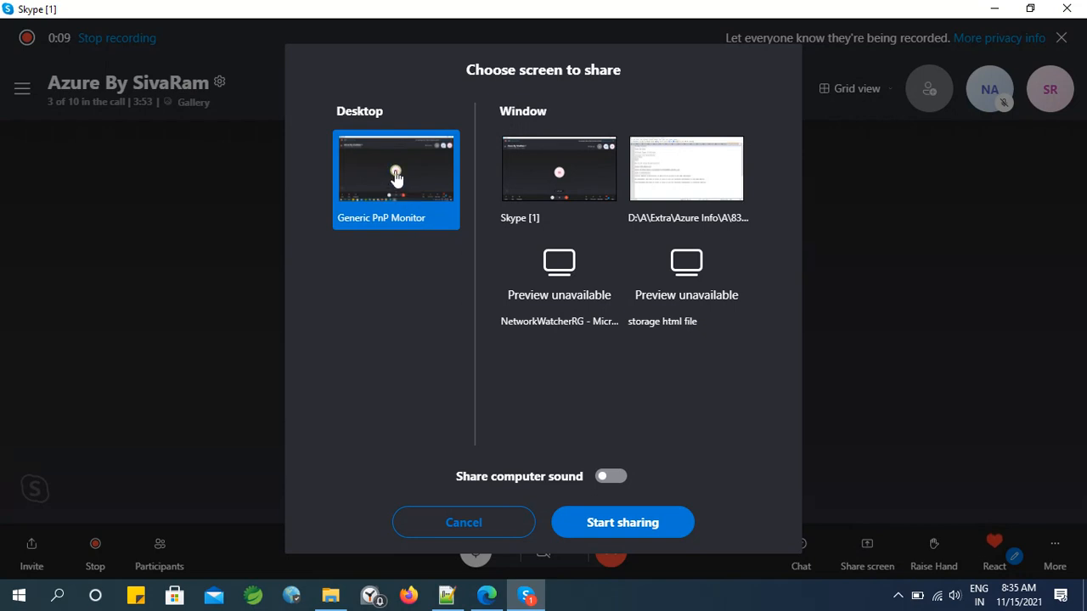
click(627, 518)
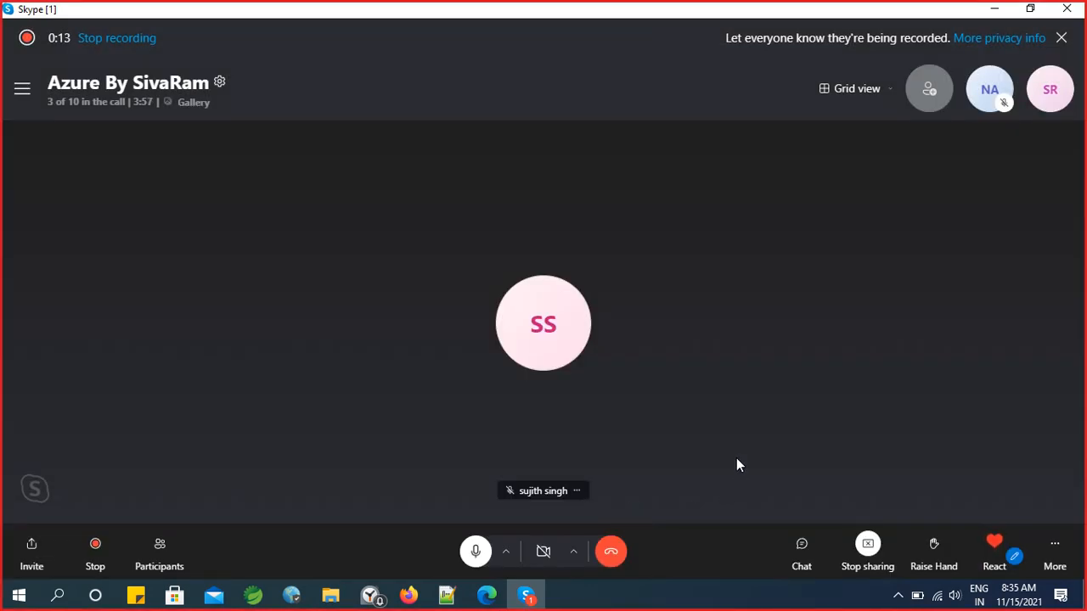
click(363, 416)
click(447, 594)
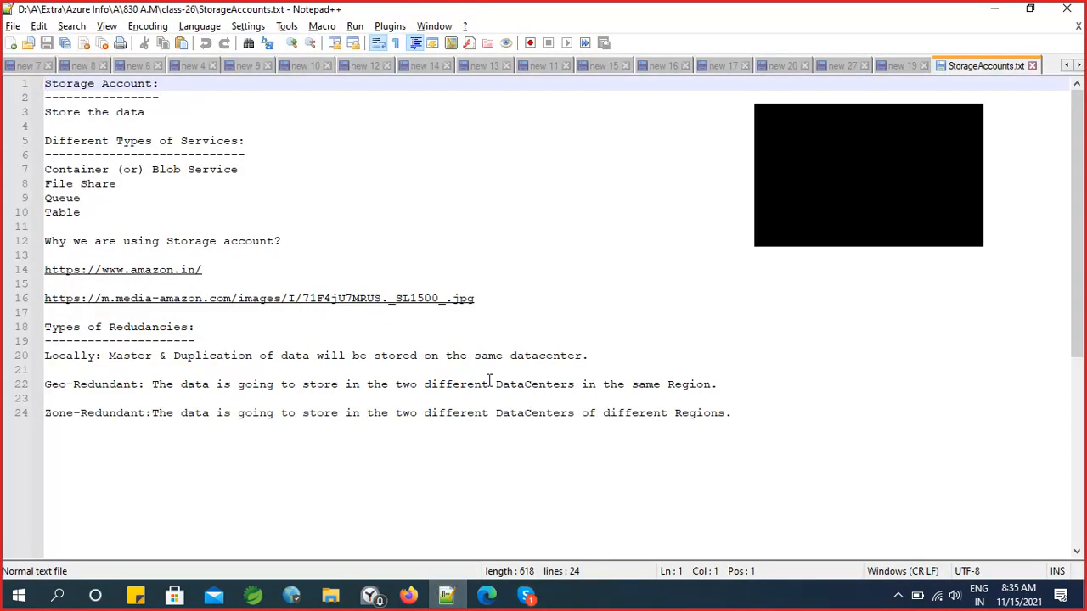
click(965, 120)
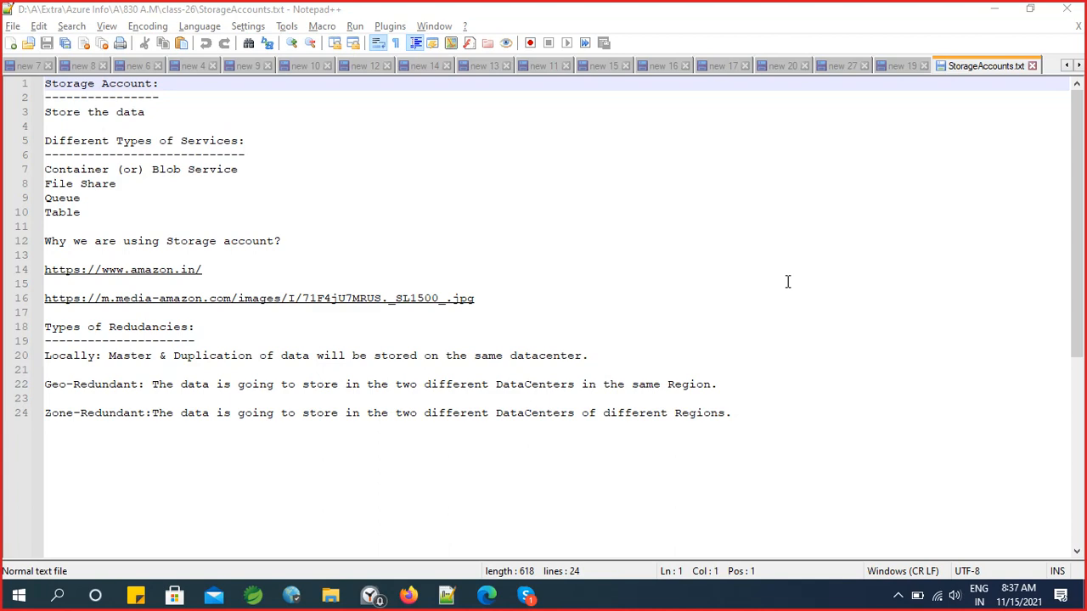
Switch to the Azure portal in Edge, dismiss the notifications and return from NetworkWatcherRG to the Resource groups list
click(487, 595)
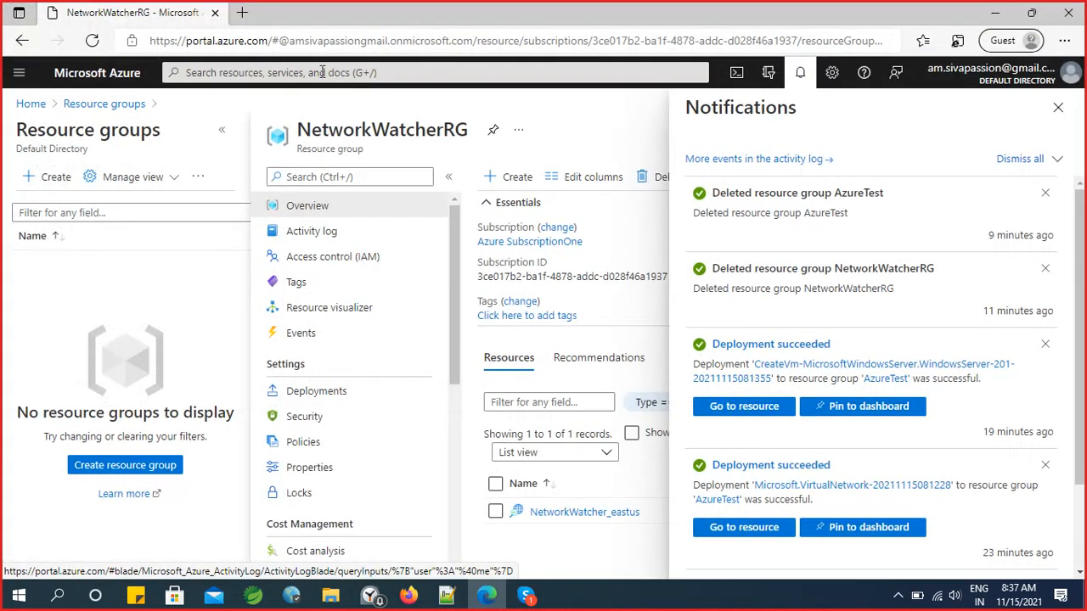
click(242, 13)
click(176, 11)
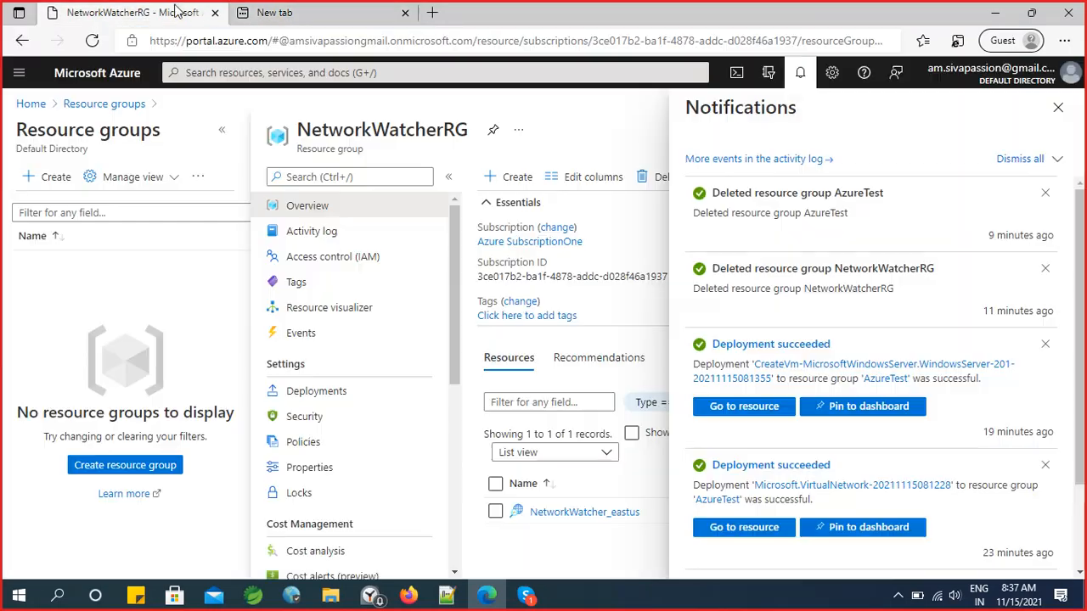
click(1058, 107)
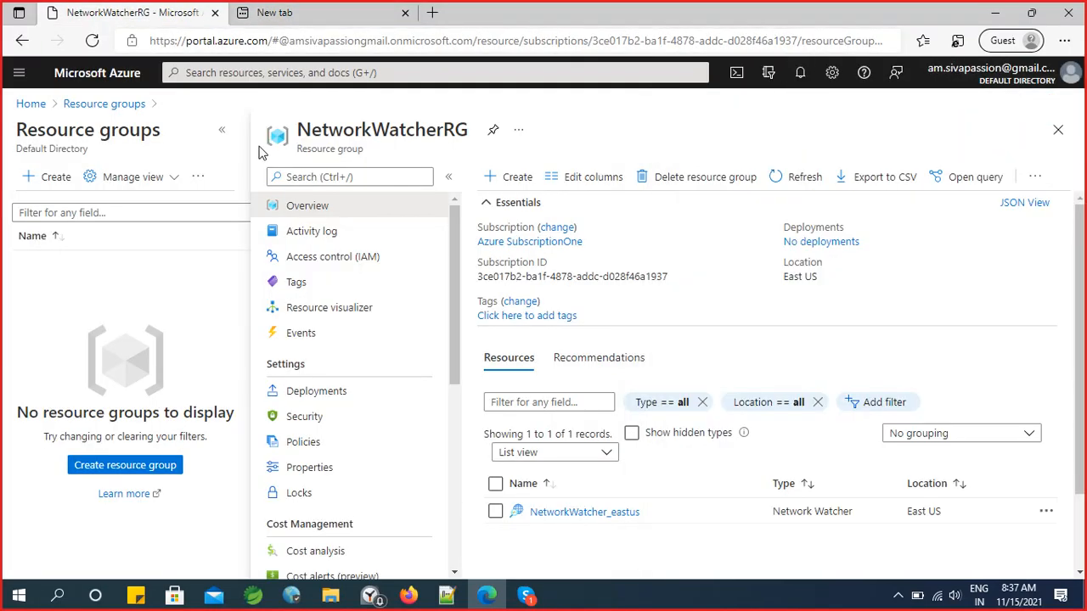
click(127, 105)
click(325, 12)
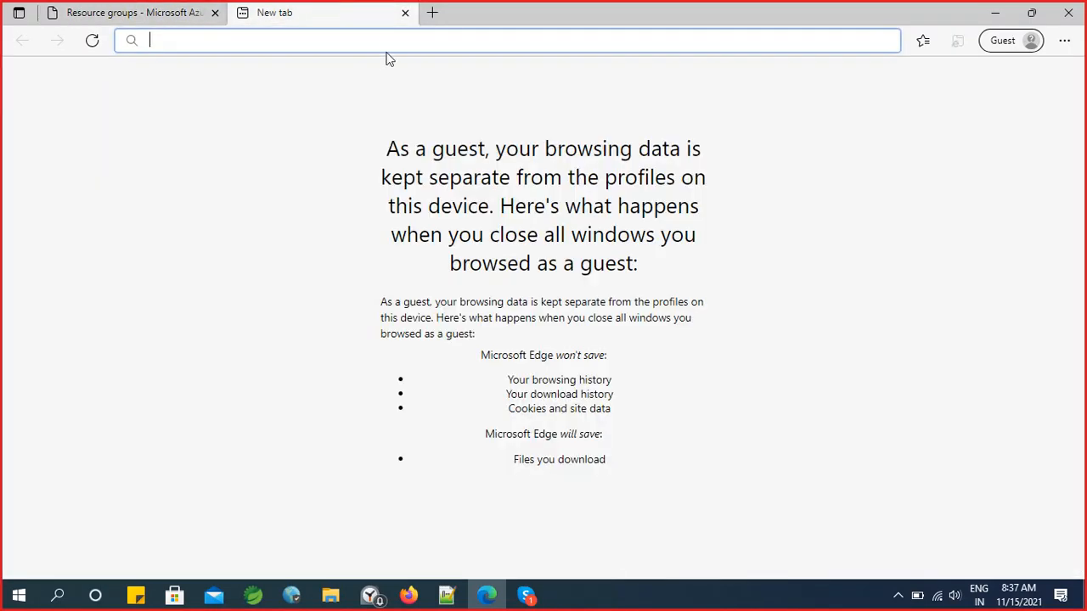
text(google)
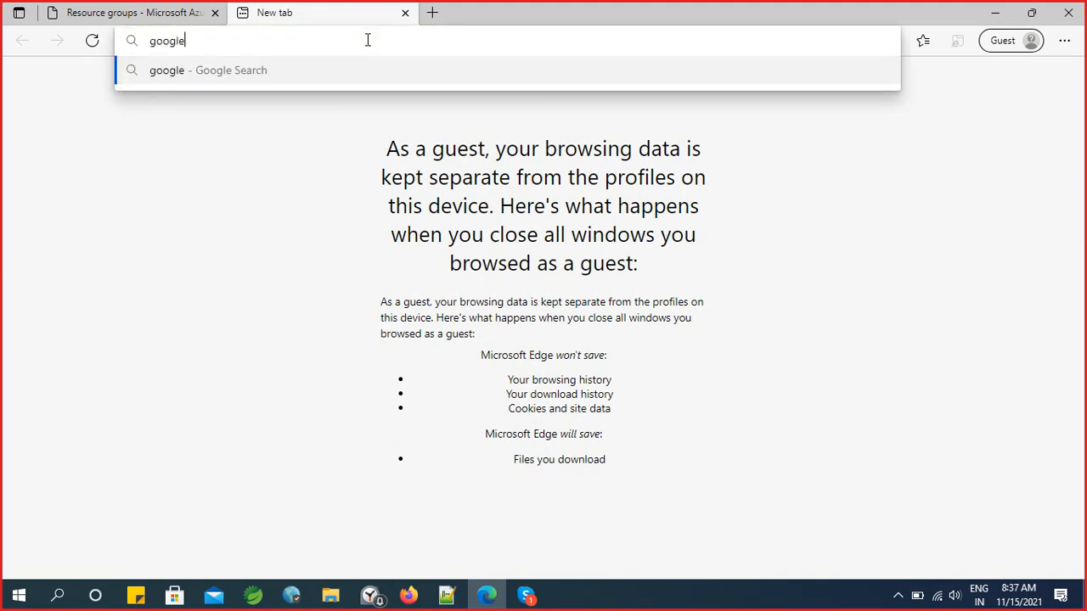
key(ctrl+Return)
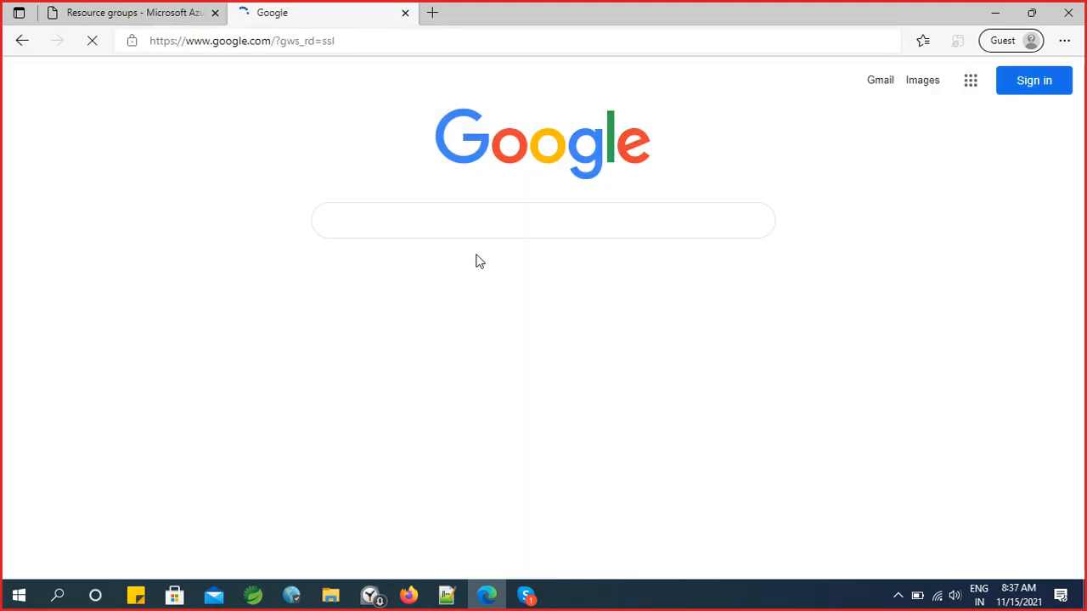
click(386, 219)
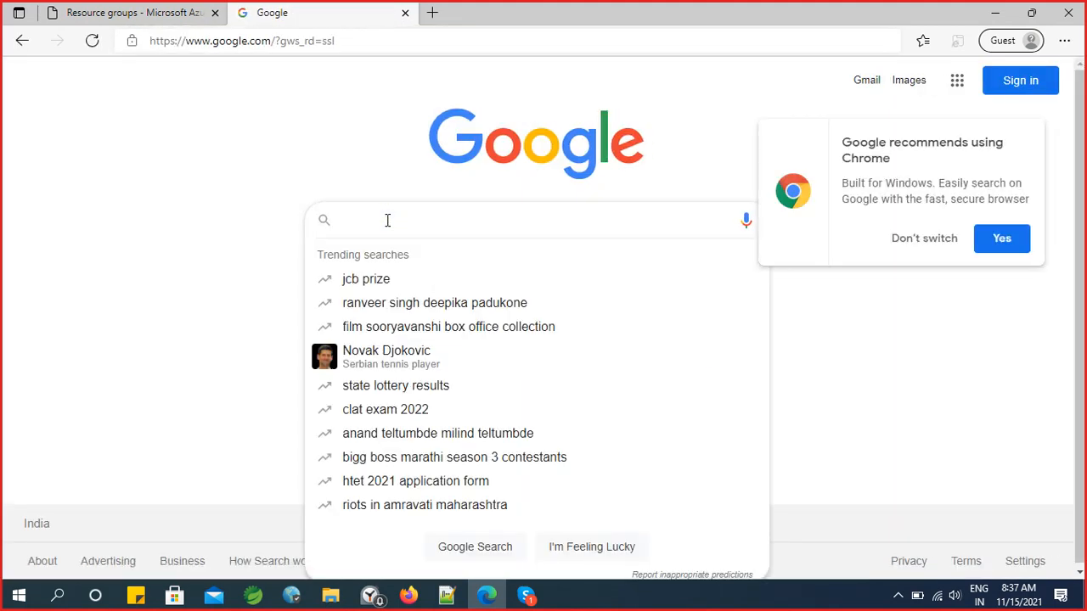
click(927, 241)
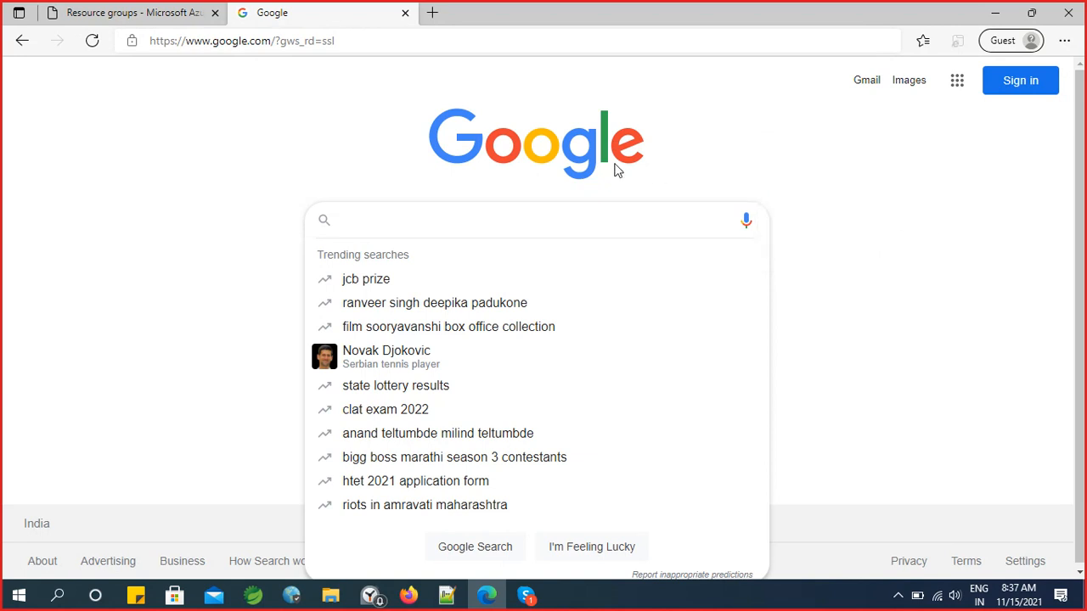
click(433, 13)
click(406, 14)
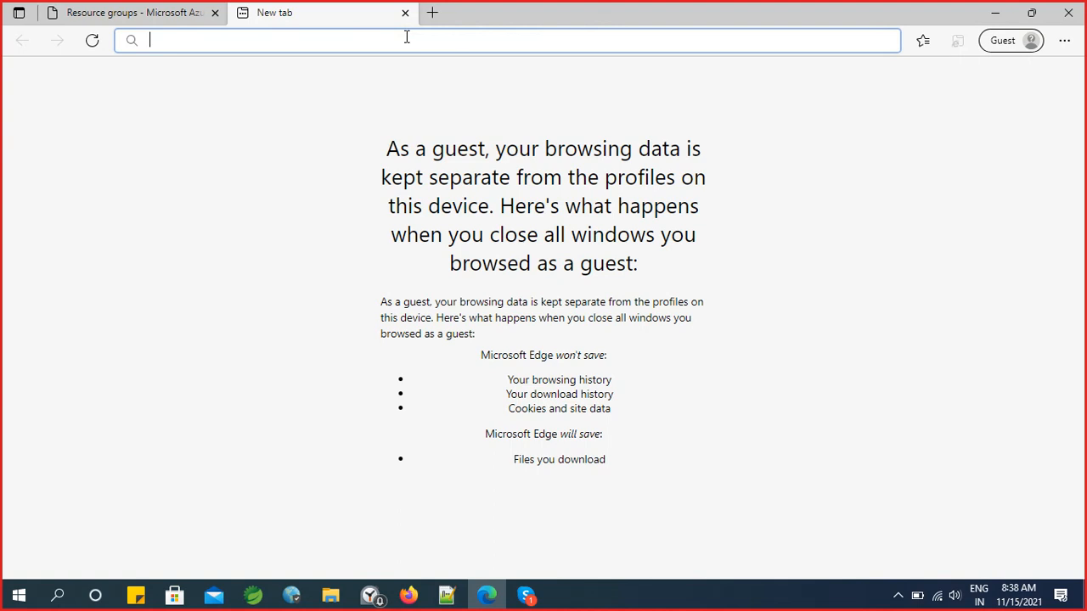
Search the web for "list files in blob storage" and open the Microsoft Docs article "List Blobs (REST API)"
text(list fi)
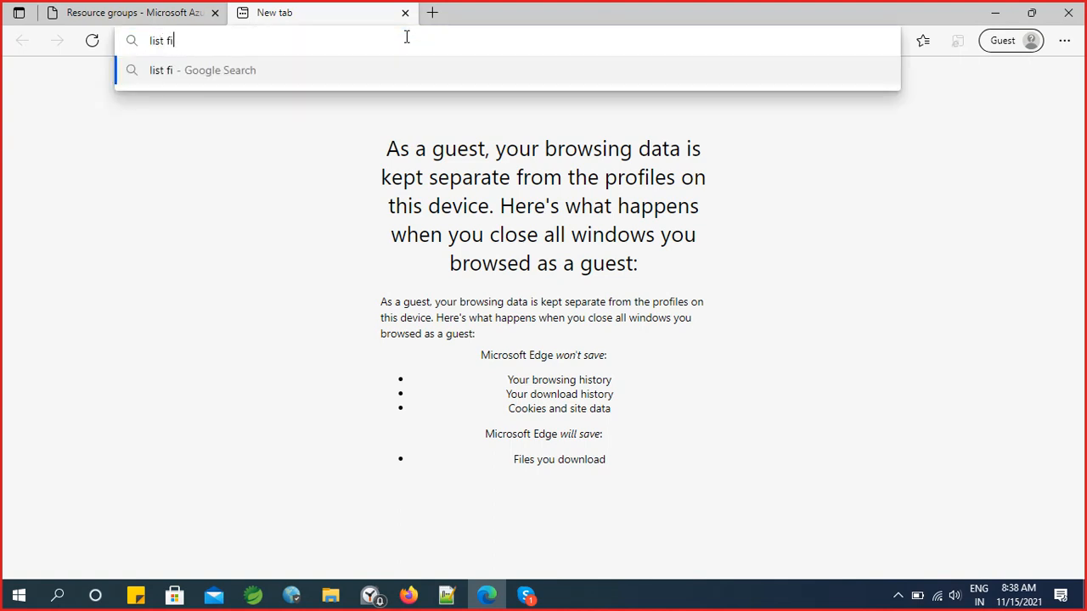
text(les in )
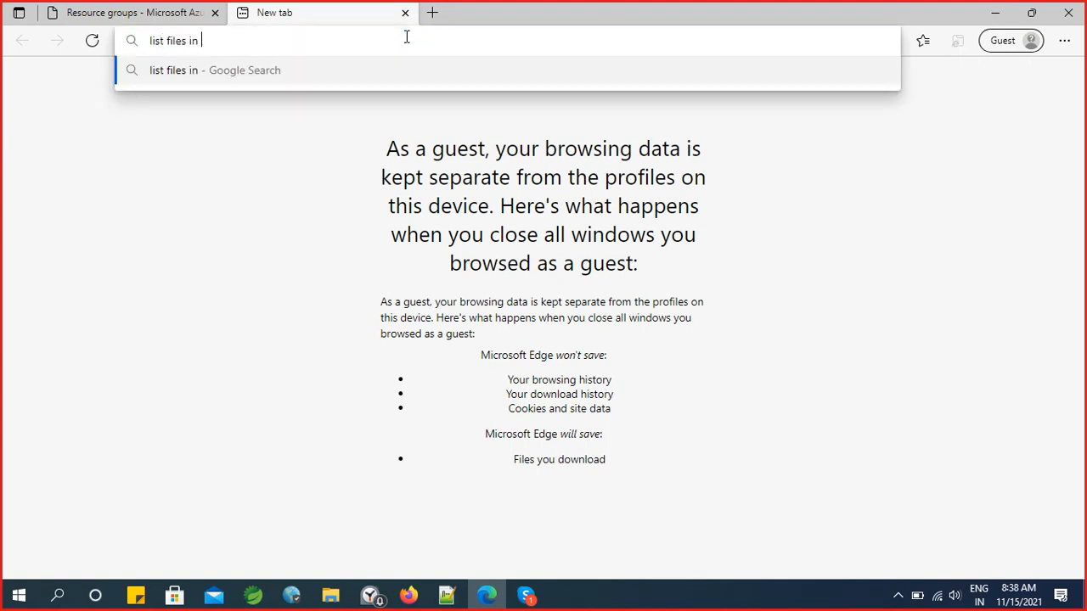
text(blon)
key(BackSpace)
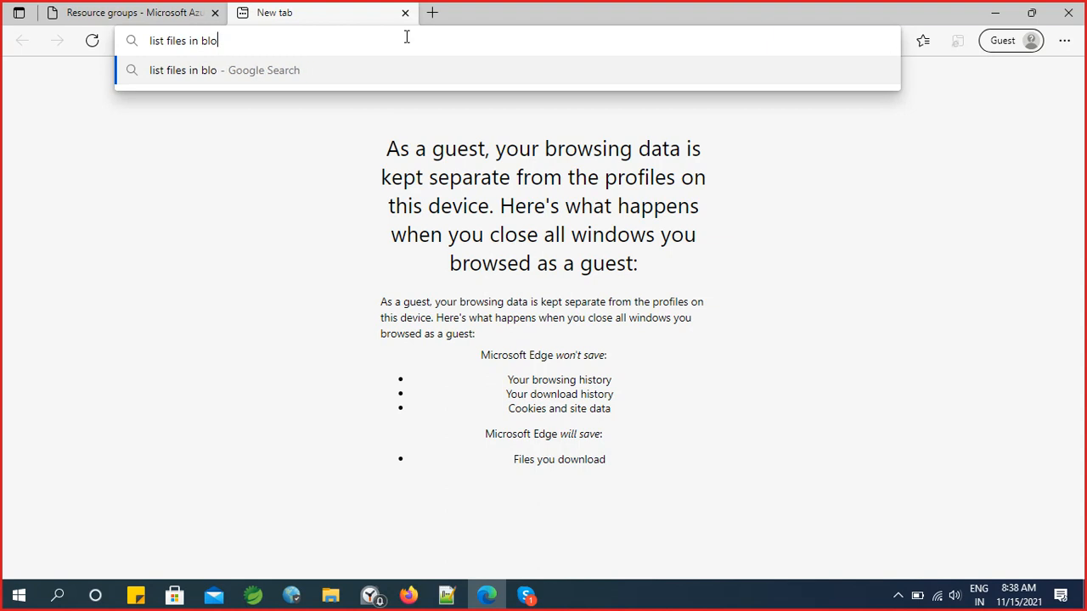
text(b storage)
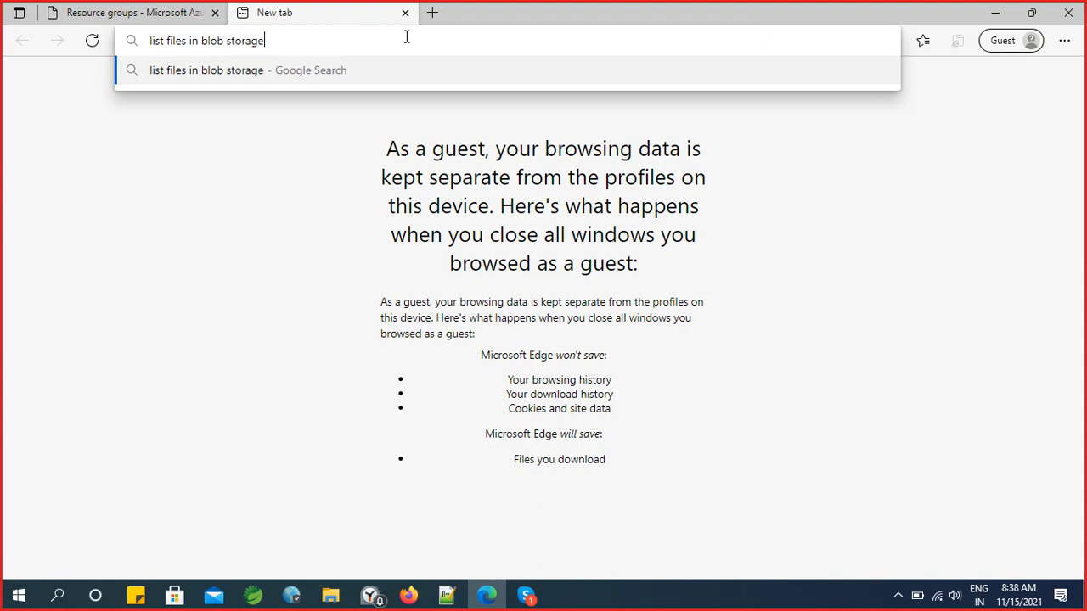
key(Return)
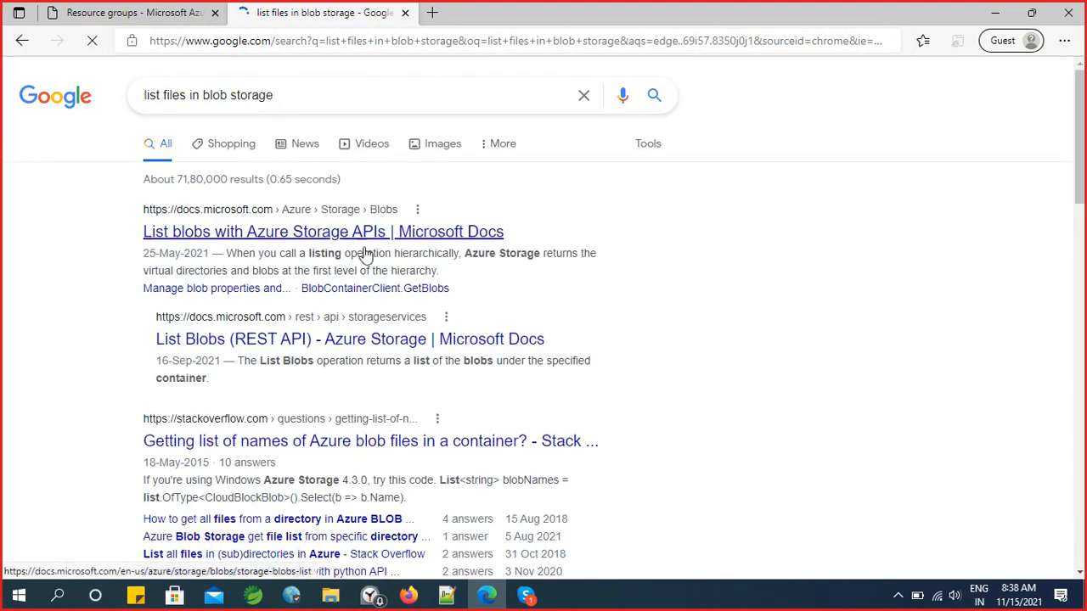
click(344, 339)
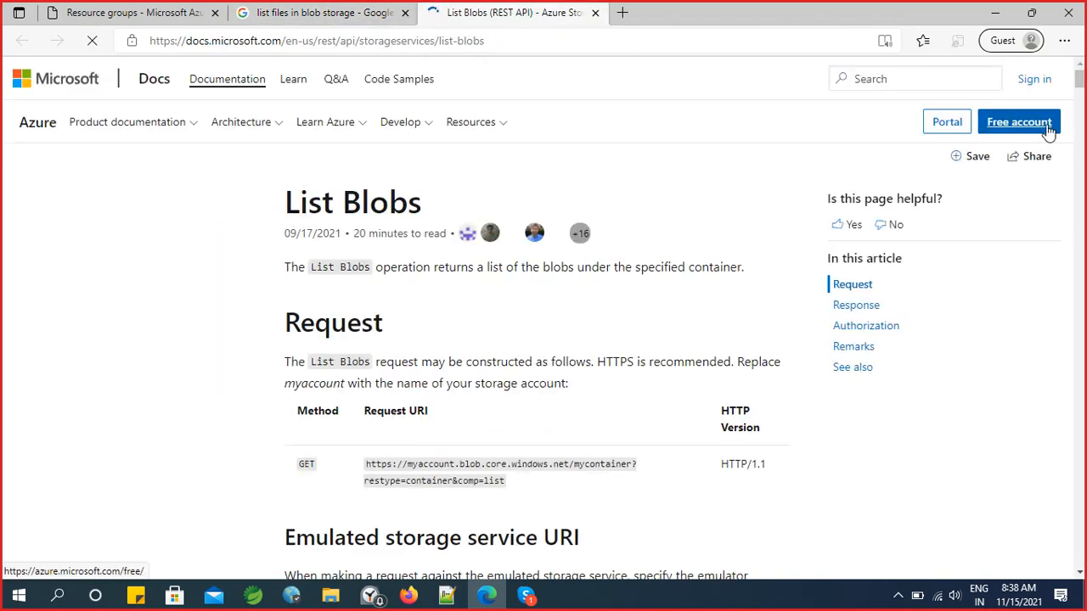
Copy "?restype=container&comp=list" from the article's first request URI into StorageAccounts.txt, below the Zone-Redundant line after one blank line
scroll(672, 197, down, 3)
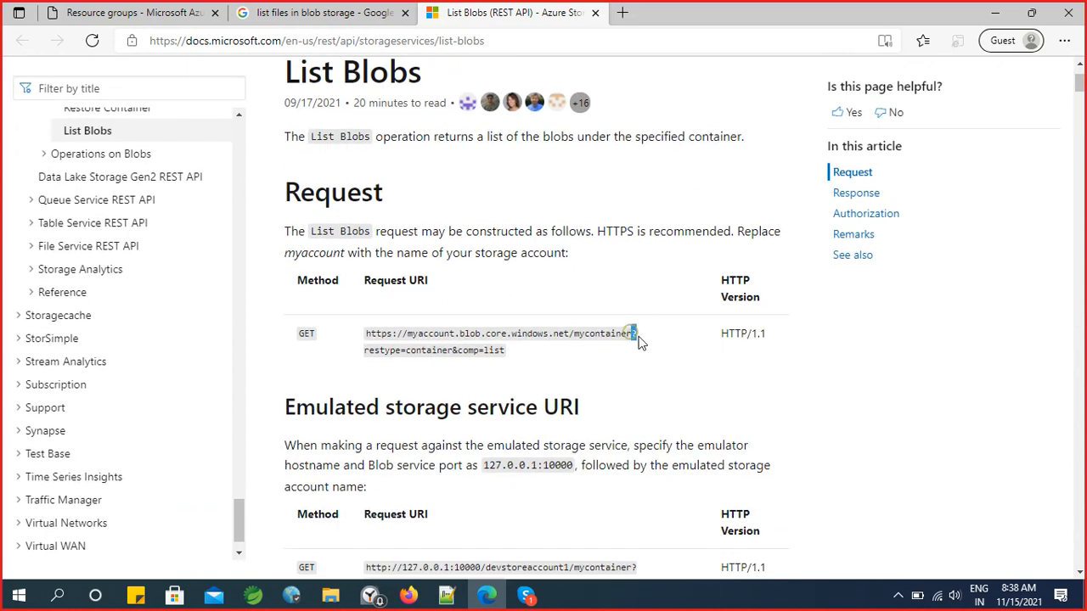
drag(637, 339, 647, 350)
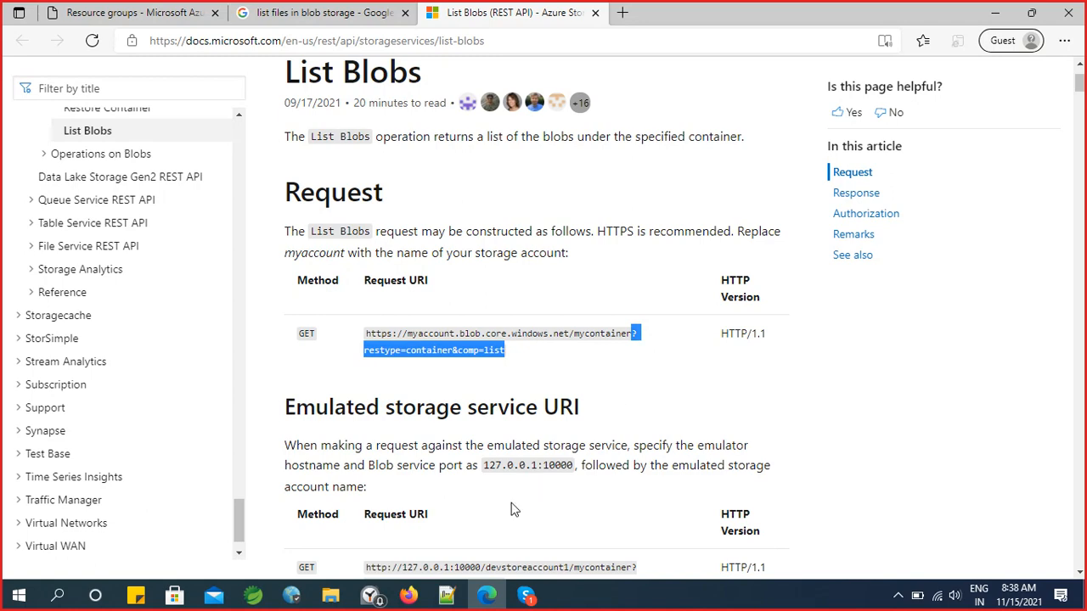
click(447, 595)
key(ctrl+End)
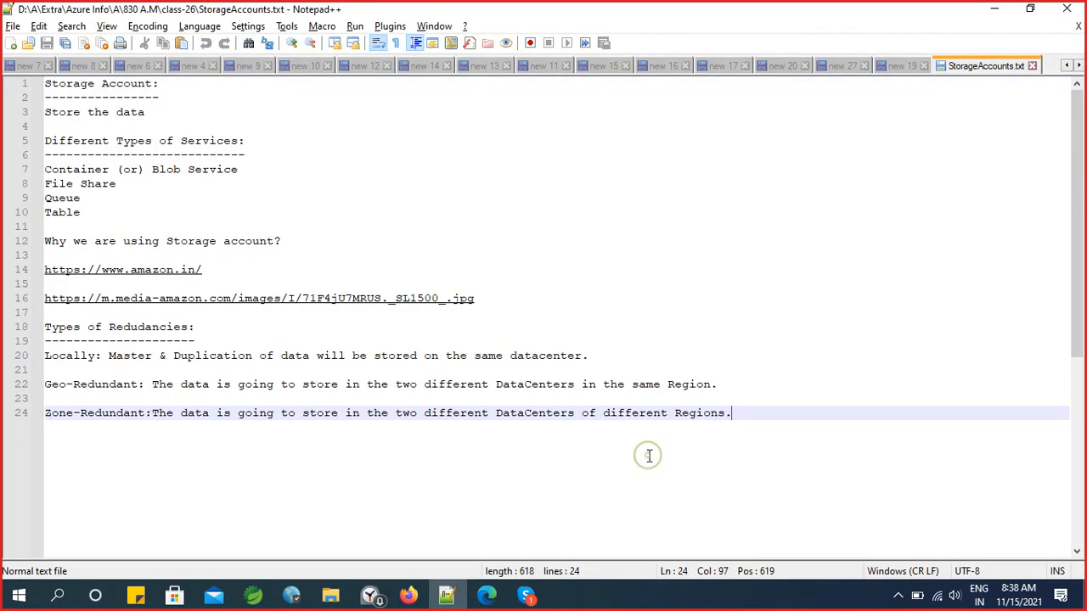
key(Return)
key(Return)
text(?restype=container&comp=list)
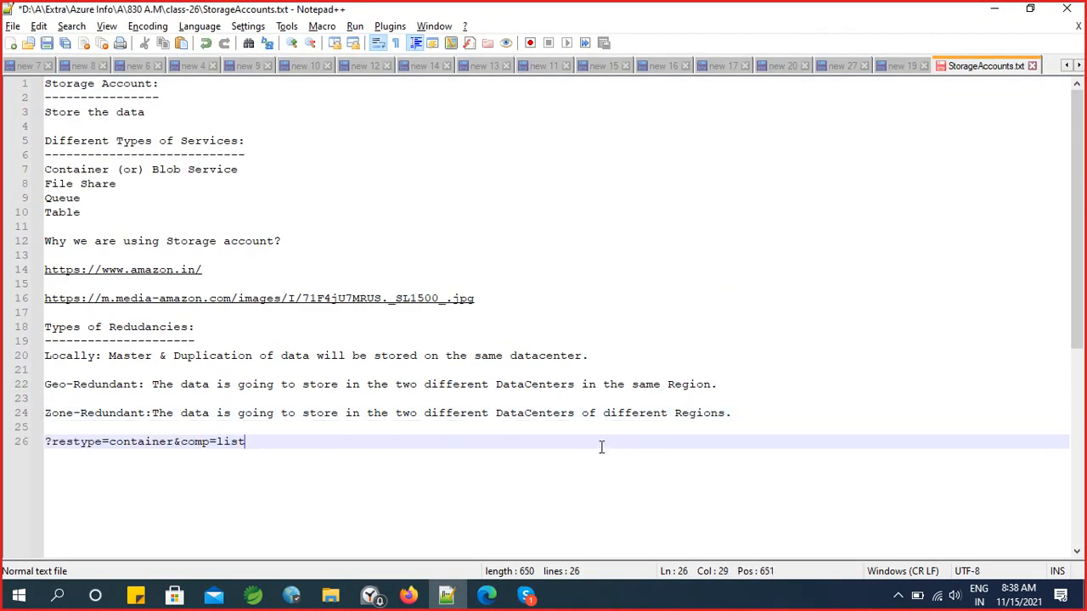
key(Home)
key(Return)
key(Return)
key(Up)
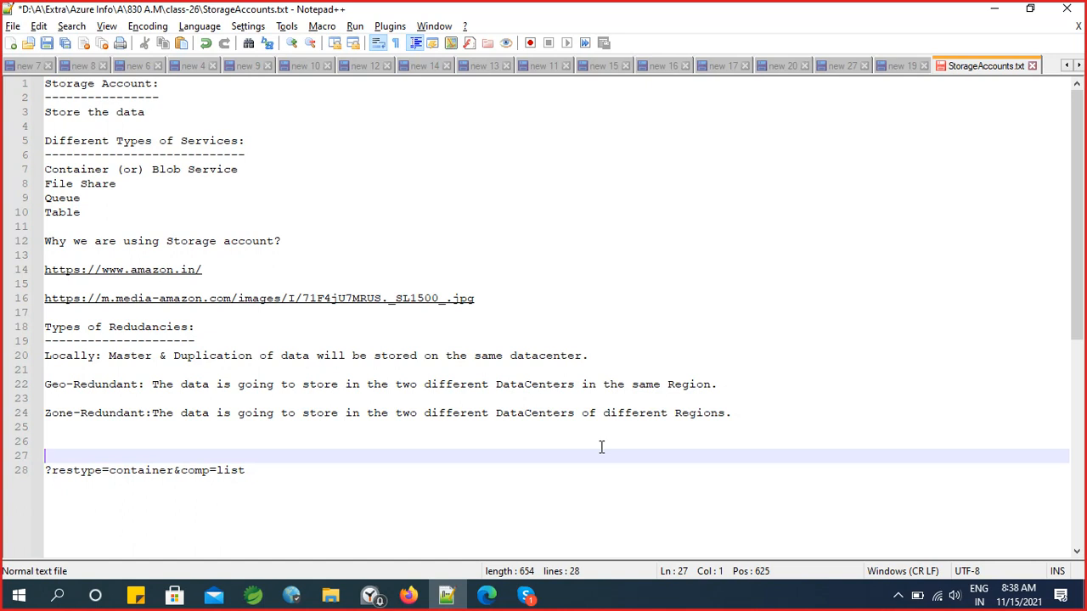
text(http)
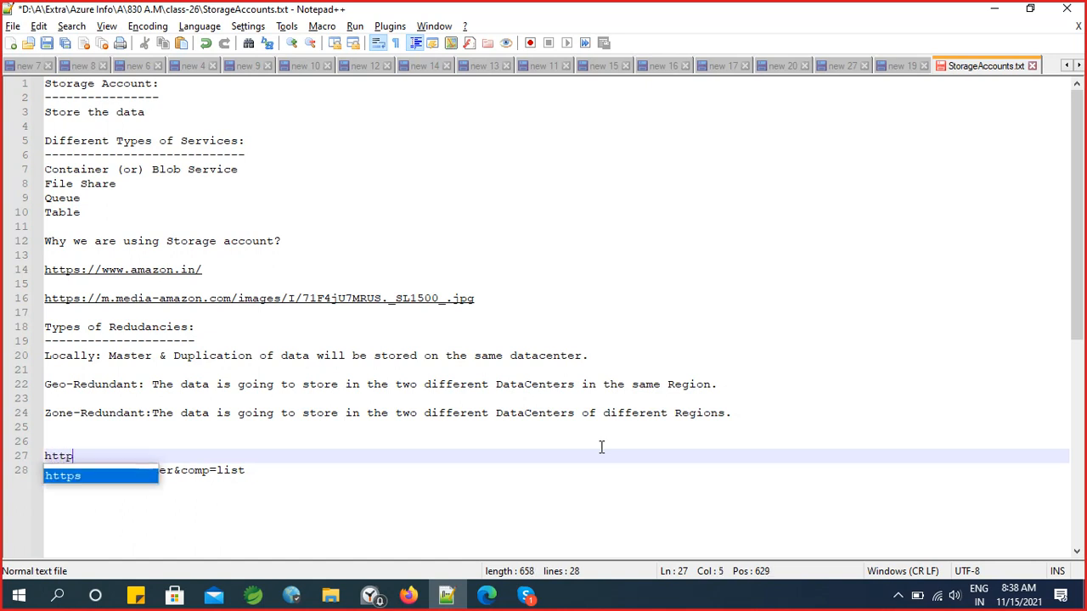
text(s://)
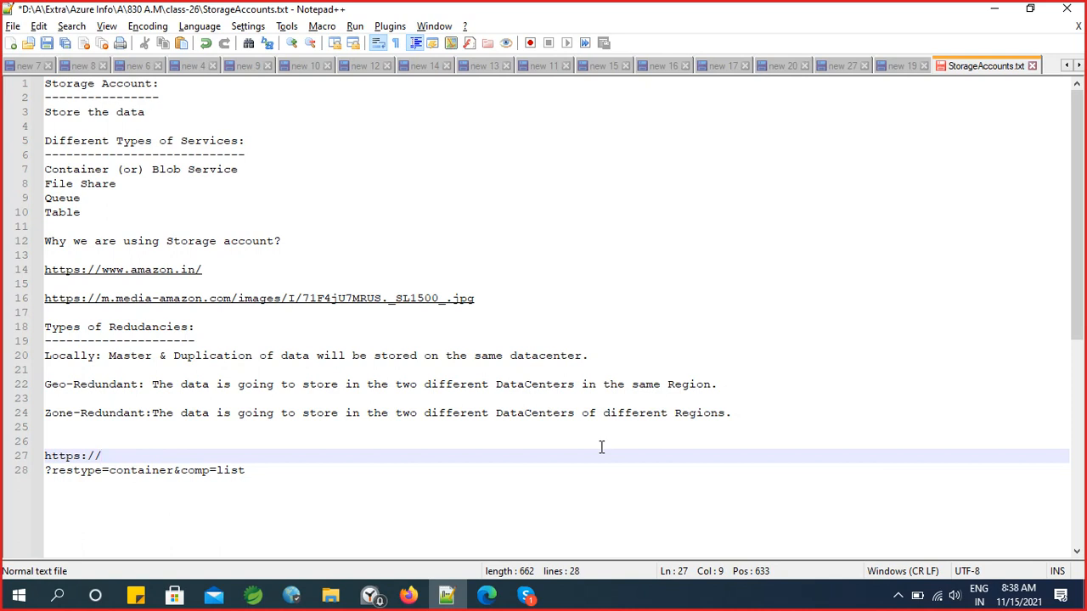
text(abcs)
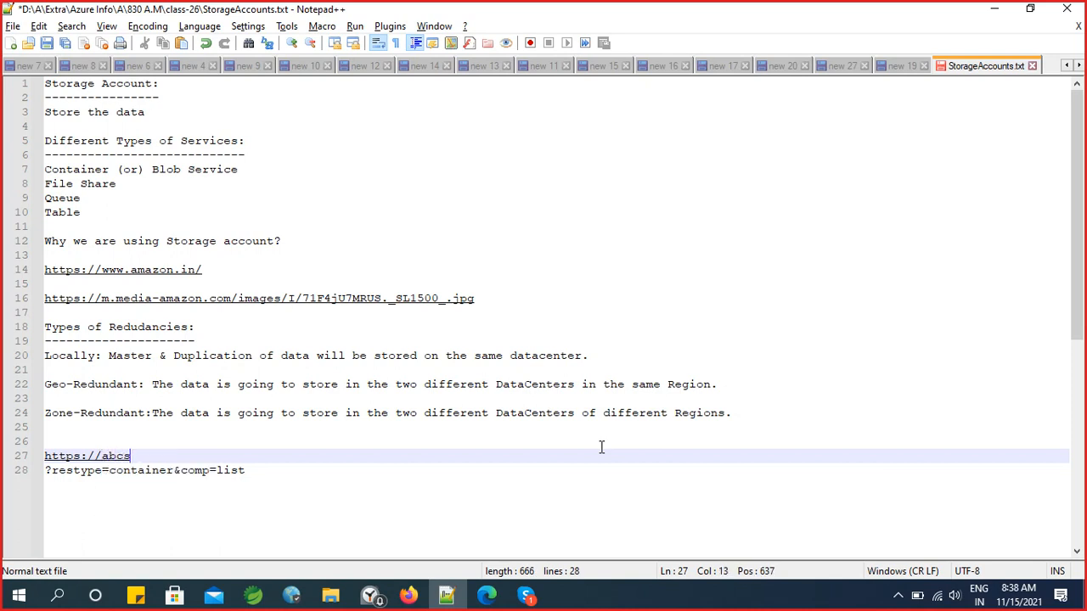
text(torage.blob.co)
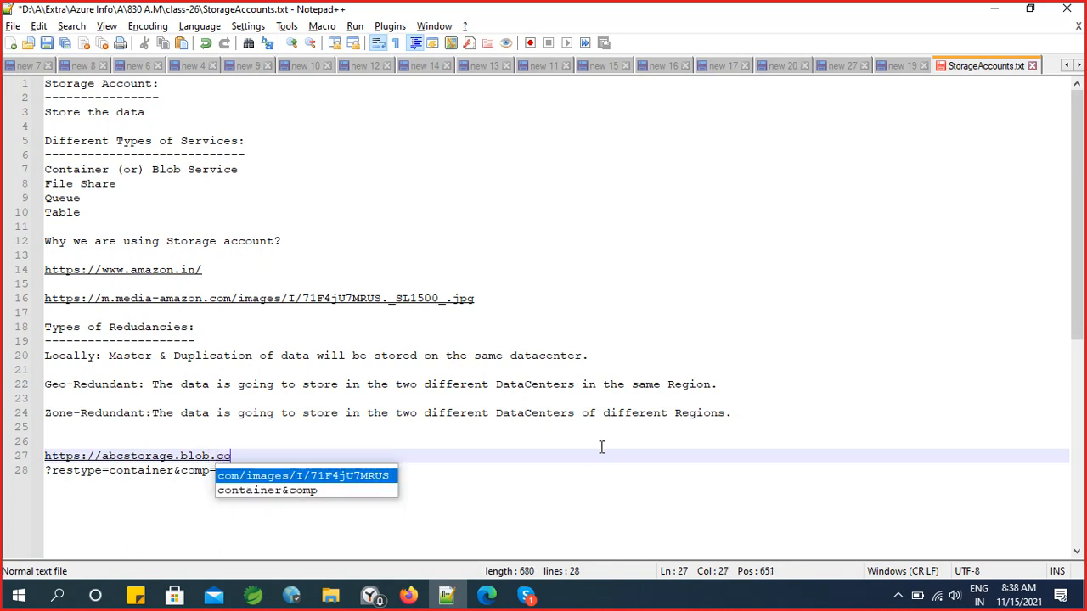
text(re.windows.)
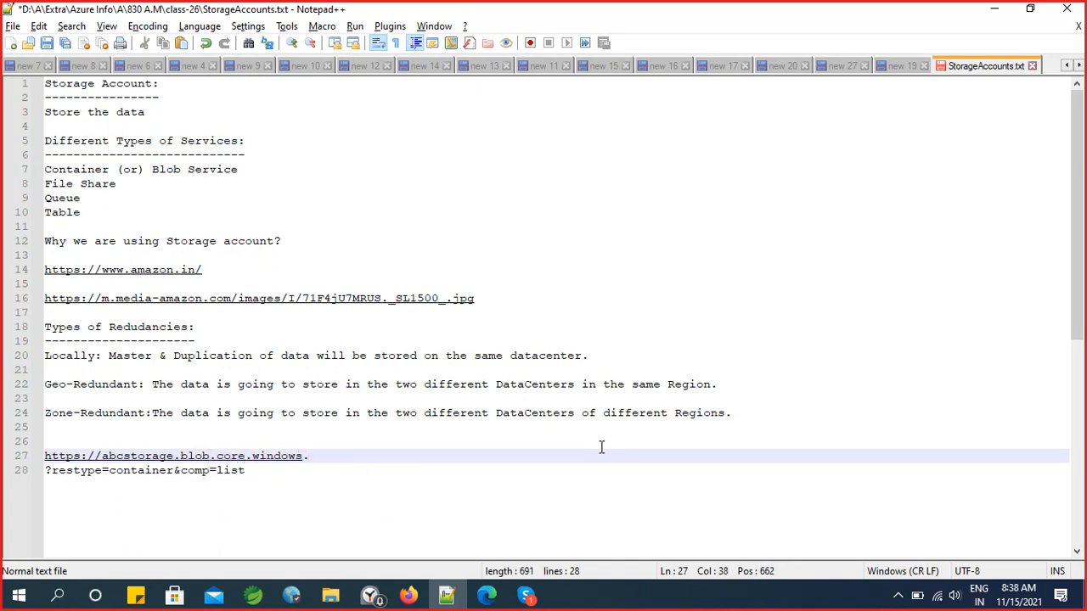
text(net/bikes?)
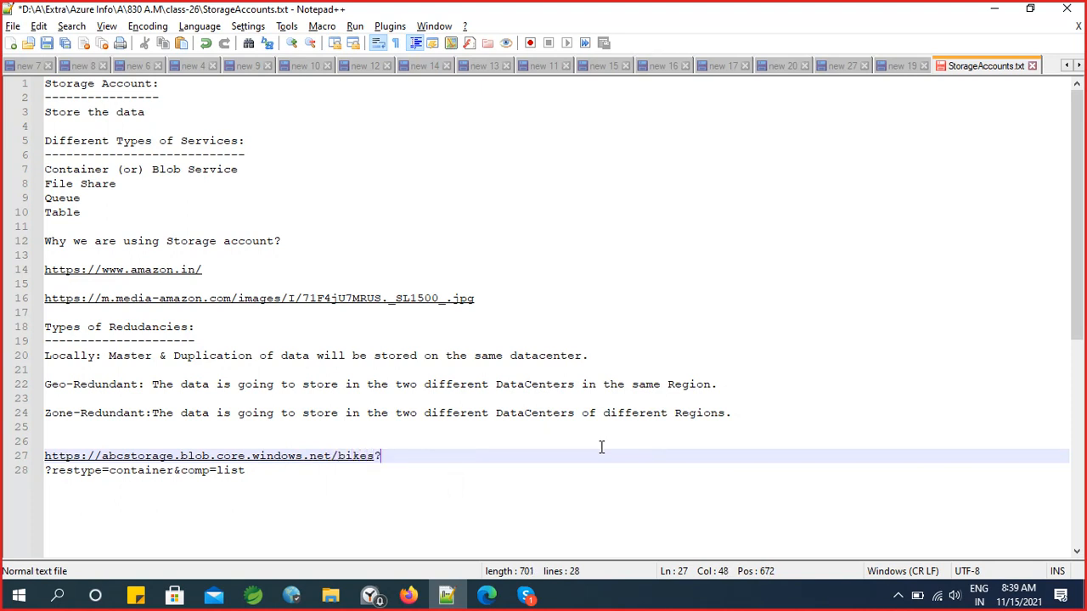
text(?restype=container&comp=list)
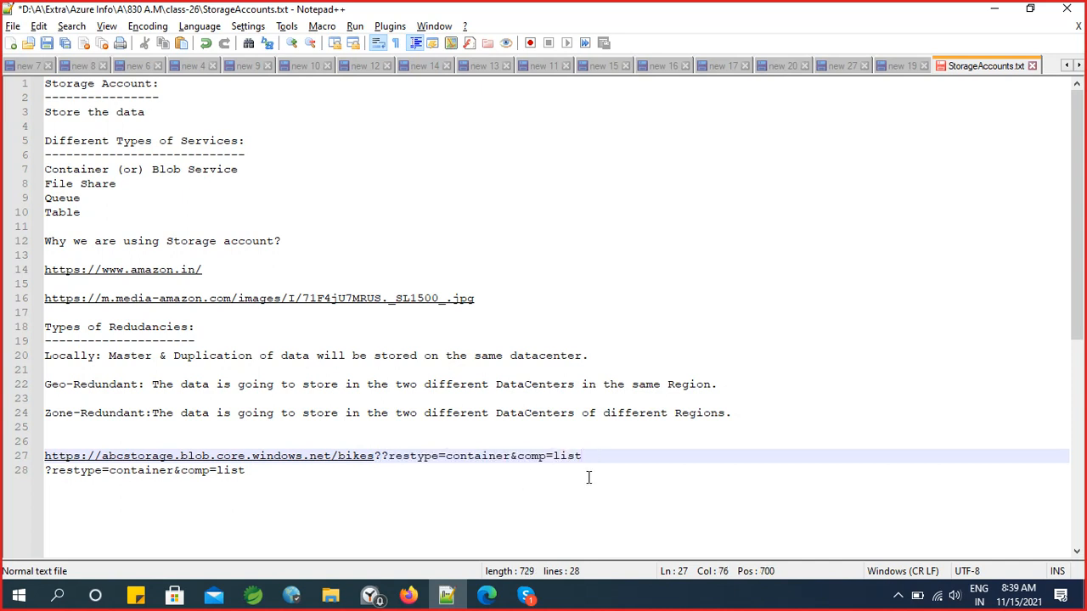
Delete the separate query string line under the URL and remove the duplicate question mark after "bikes"
click(589, 476)
click(380, 459)
click(303, 469)
key(shift+Home)
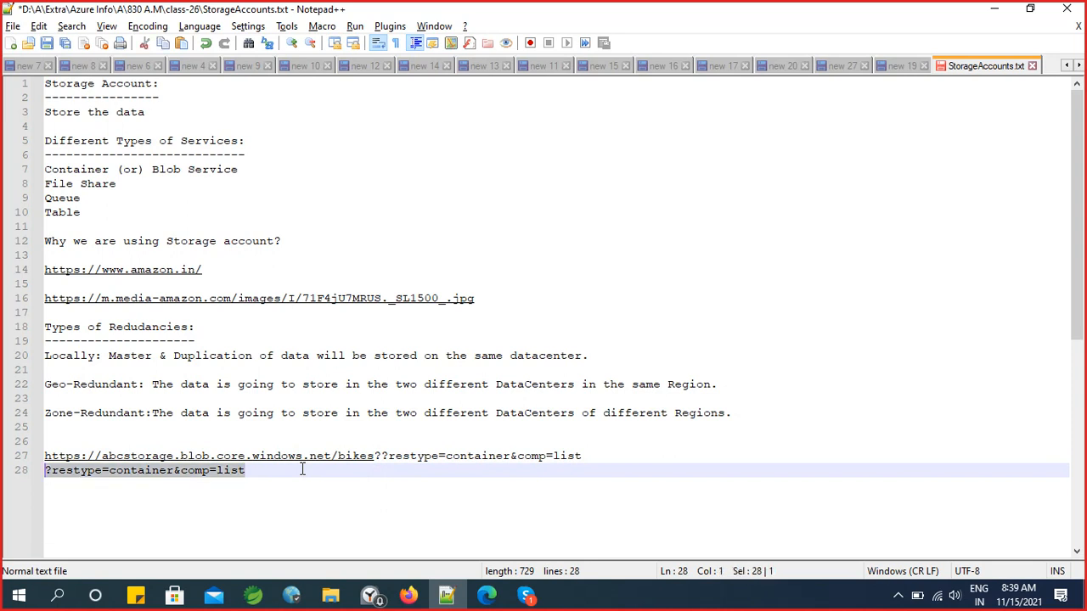
key(BackSpace)
click(608, 456)
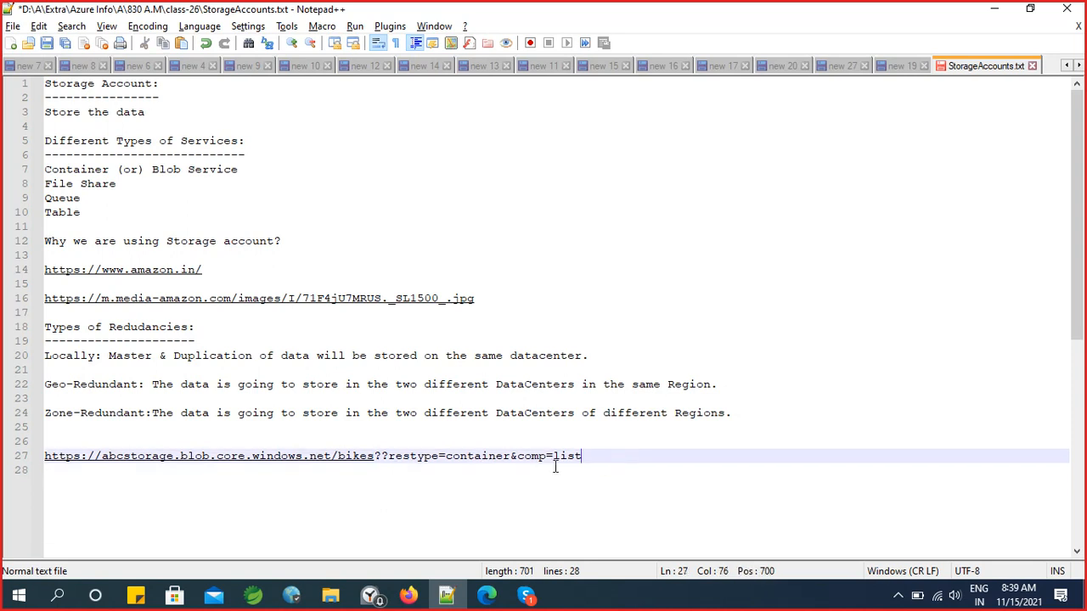
click(383, 456)
key(BackSpace)
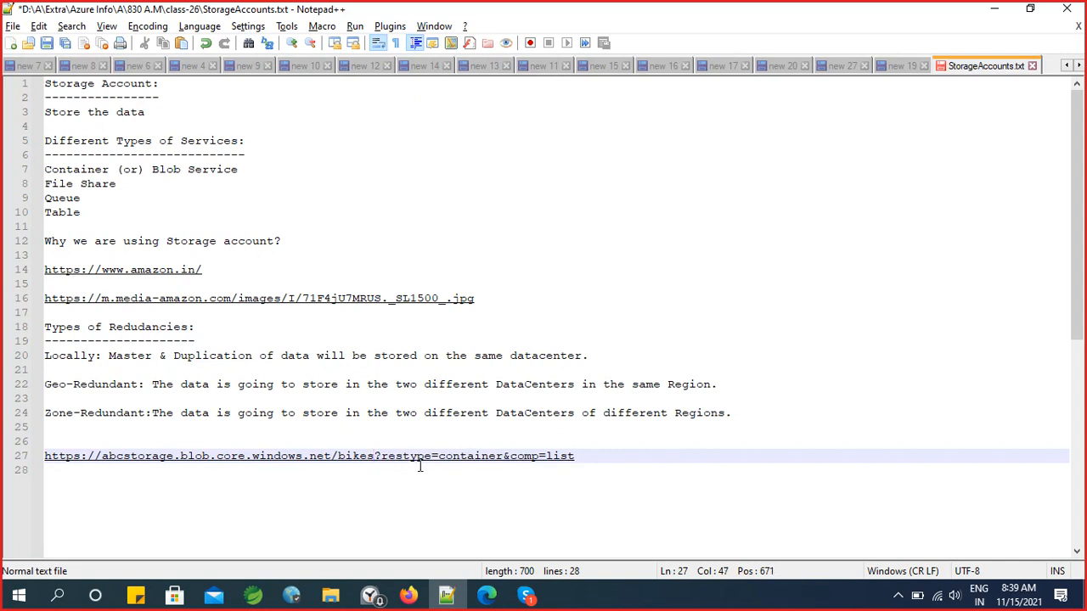
click(578, 456)
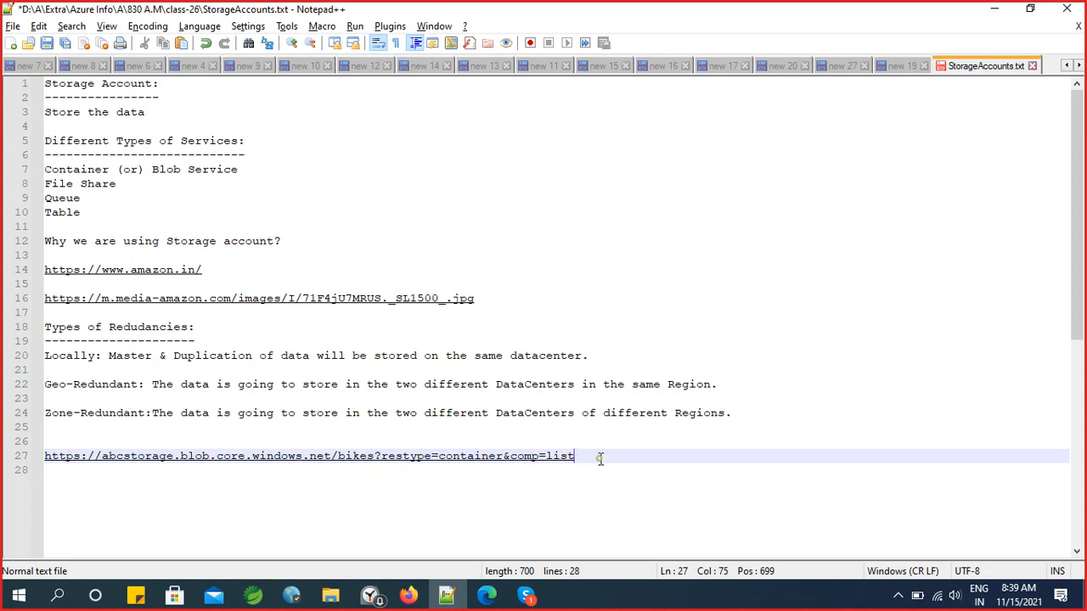
Highlight "?restype=container&comp=list" at the end of the bikes URL to point out the listing query, and clear the selection
triple_click(600, 459)
click(600, 459)
key(shift+Left)
key(shift+Left)
key(shift+Left)
key(shift+Left)
key(shift+Left)
key(shift+Left)
key(shift+Left)
key(shift+Left)
key(shift+Left)
key(shift+Left)
key(shift+Left)
key(shift+Left)
key(shift+Left)
key(shift+Left)
key(shift+Left)
key(shift+Left)
key(shift+Left)
key(shift+Left)
key(shift+Left)
key(shift+Left)
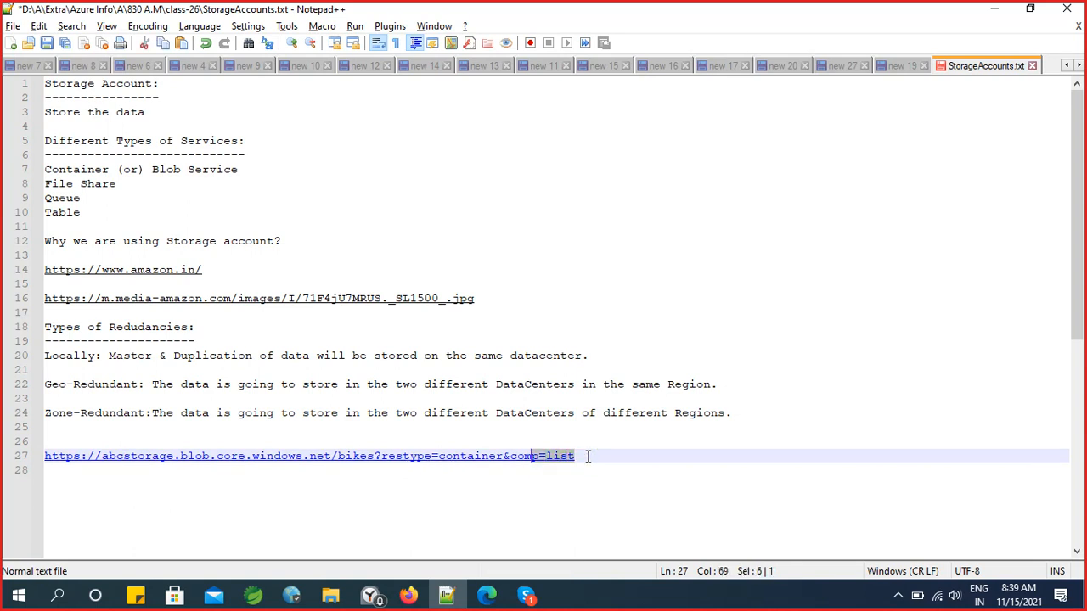
key(shift+Left)
key(shift+Left)
key(shift+Left)
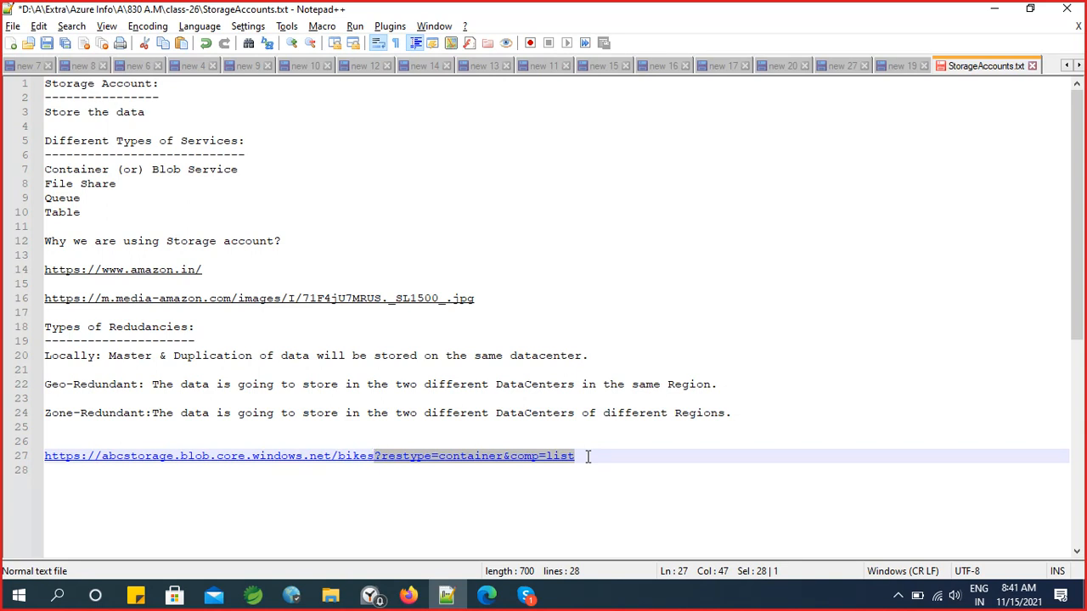
click(587, 457)
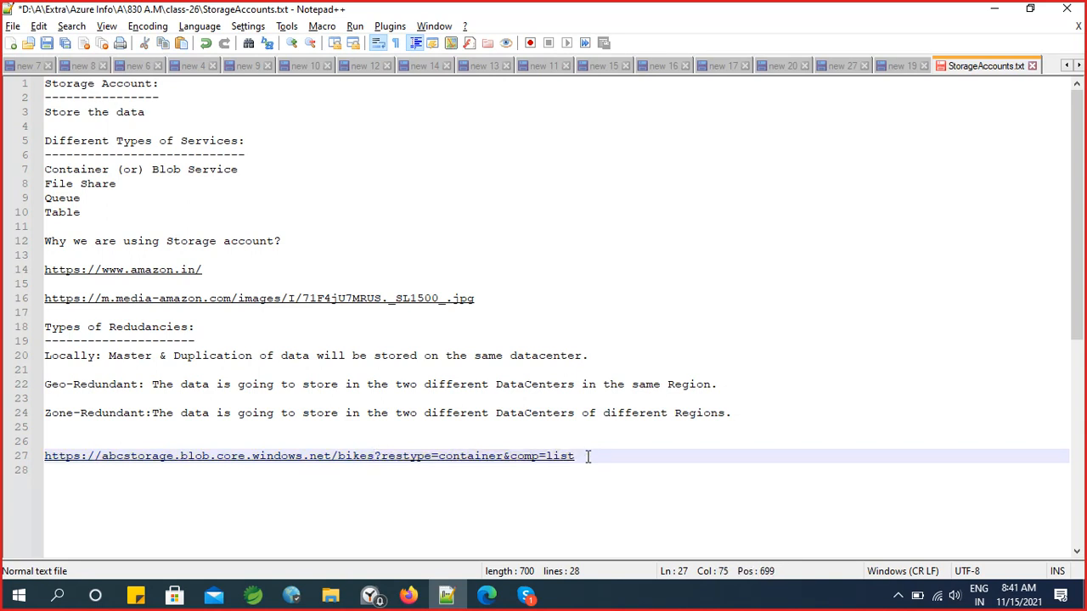
Start a new text document with the heading "How to create static website using storage account:" underlined by a full row of dashes
key(ctrl+n)
text(Ho)
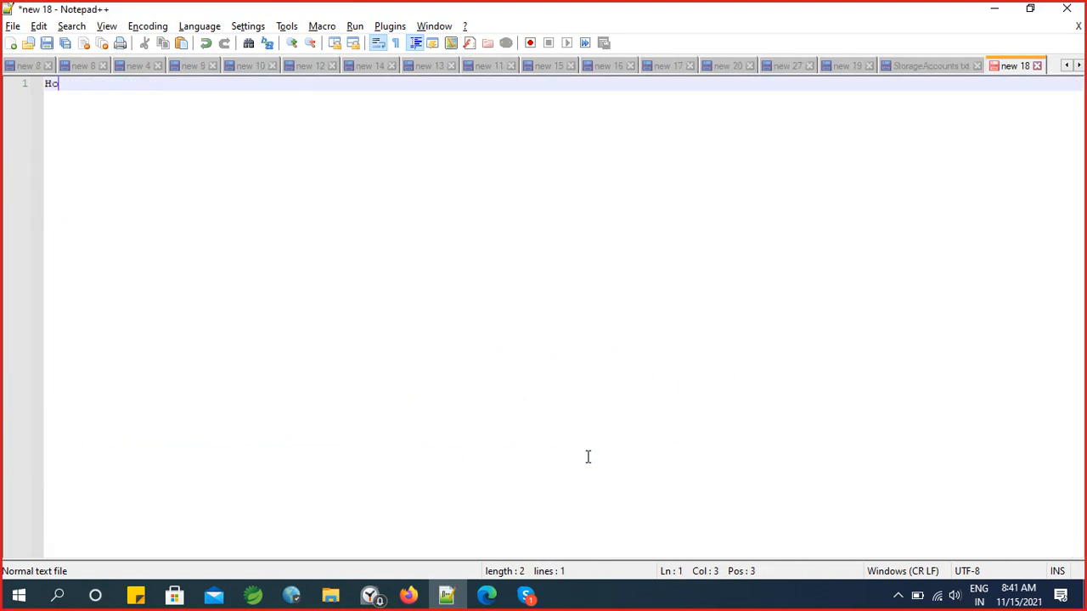
text(w to cre)
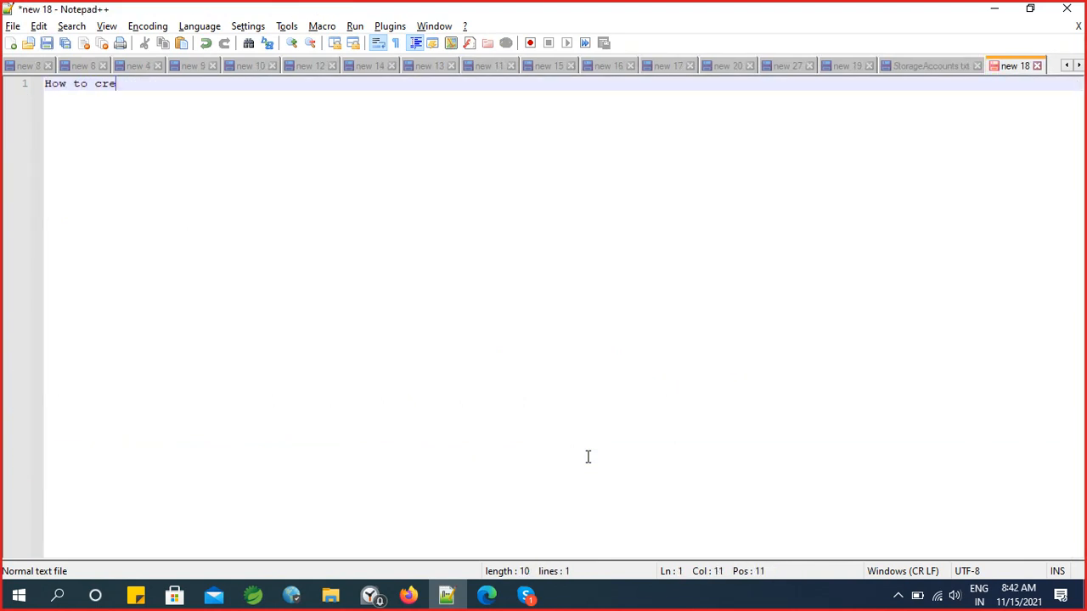
text(ate static web)
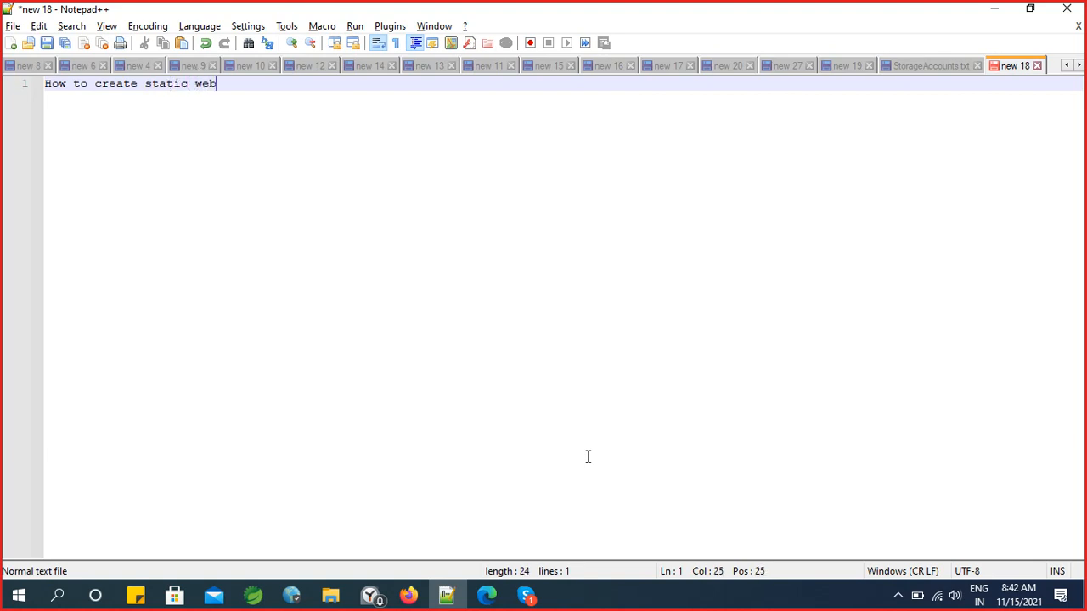
text(site using storg)
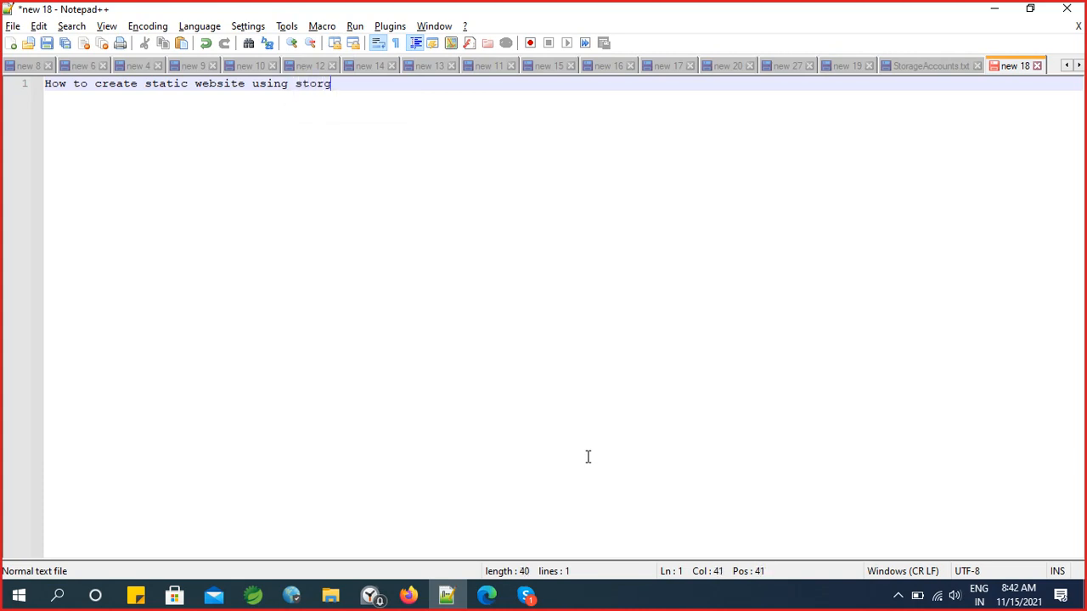
key(BackSpace)
text(age account:)
key(Return)
text(-)
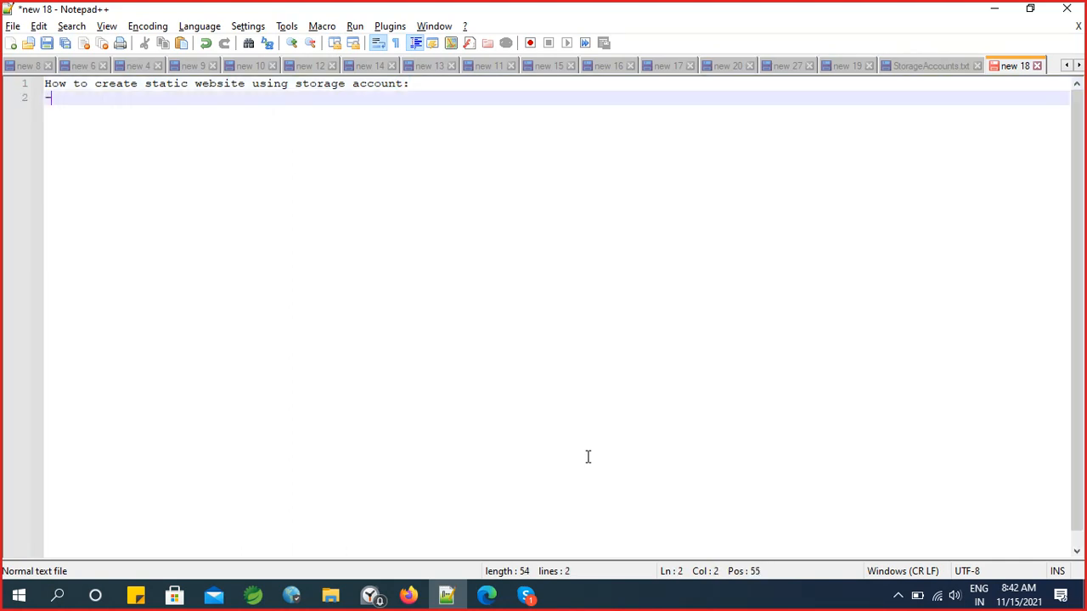
text(------------------------------------------)
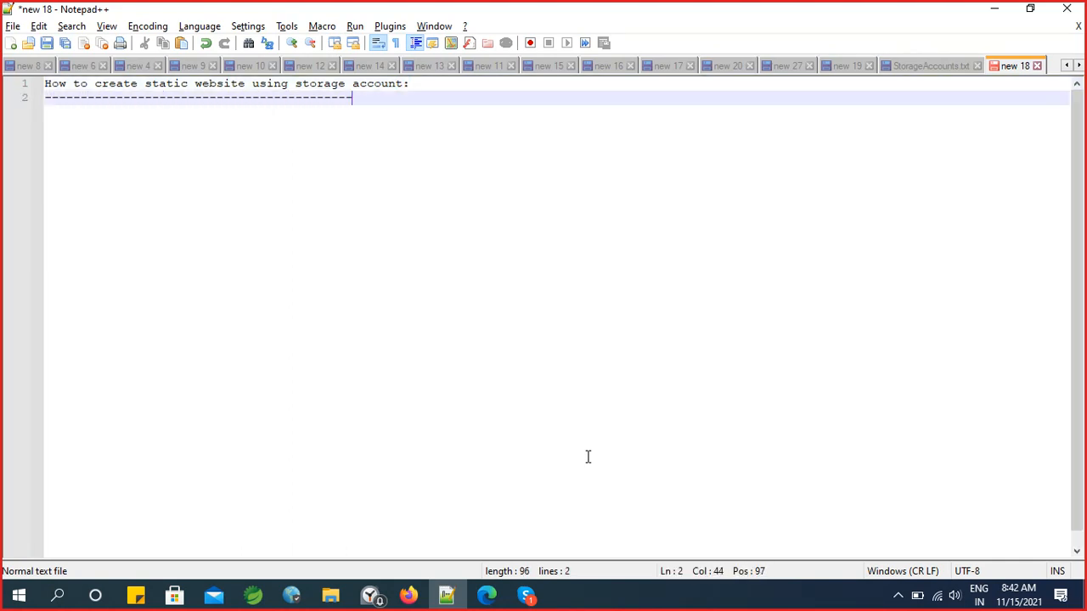
text(--------)
key(Return)
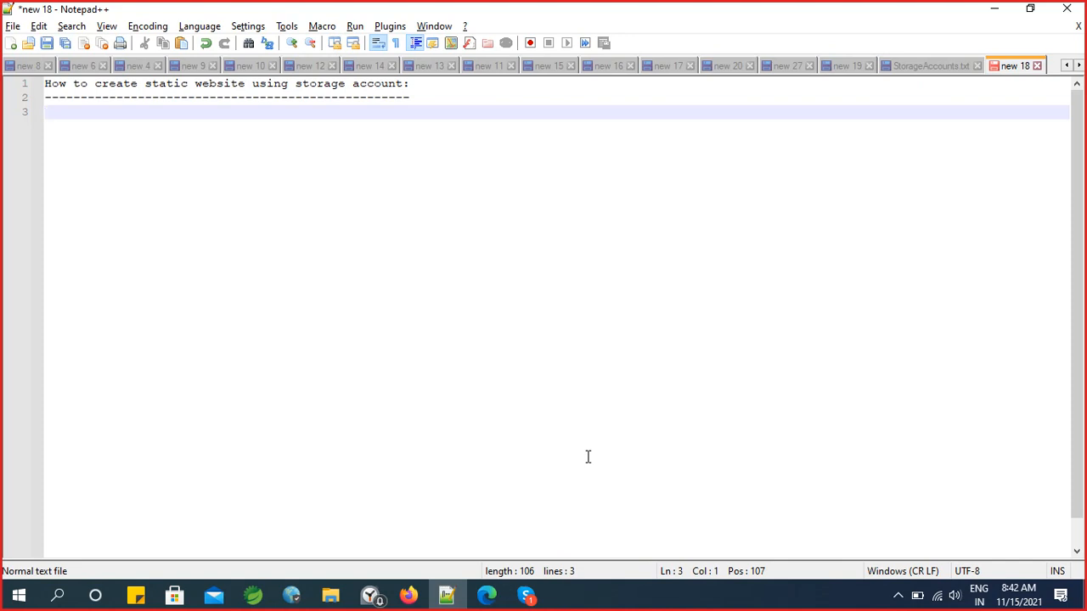
Below the heading, add "Log into portal.azure.com", a blank line, "Create ResourceGroup" and "Create storage accout" on separate lines
text(Log into portal)
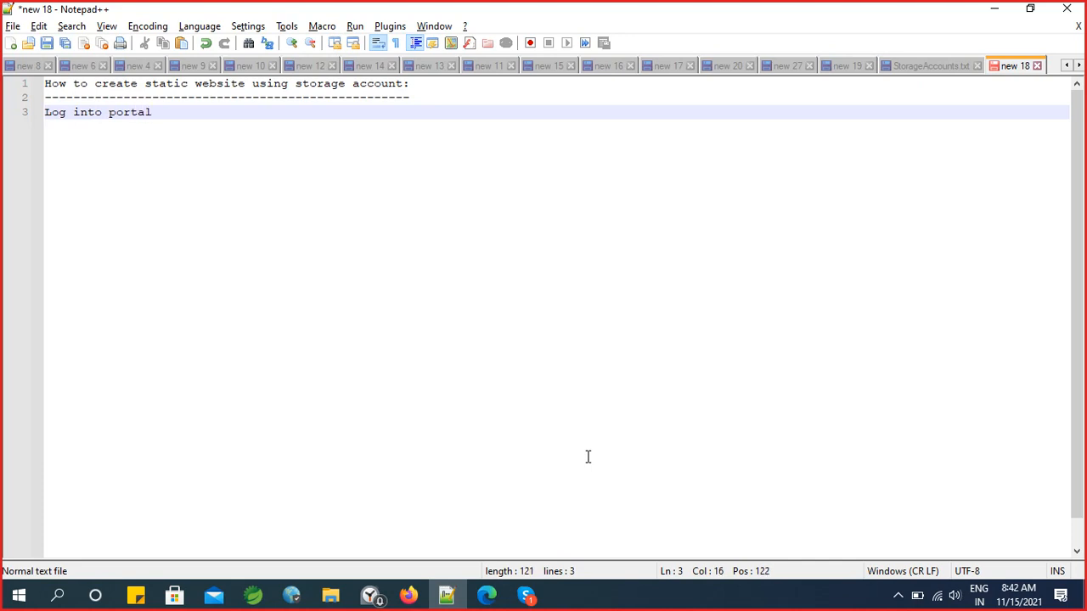
text(.azure.com)
key(Return)
key(Return)
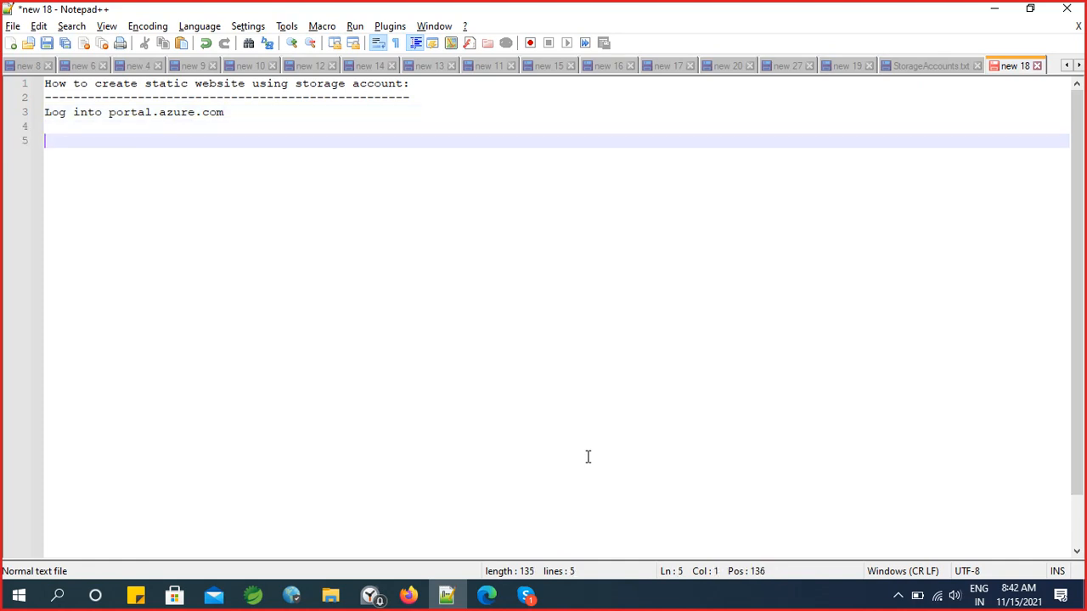
text(Create Re)
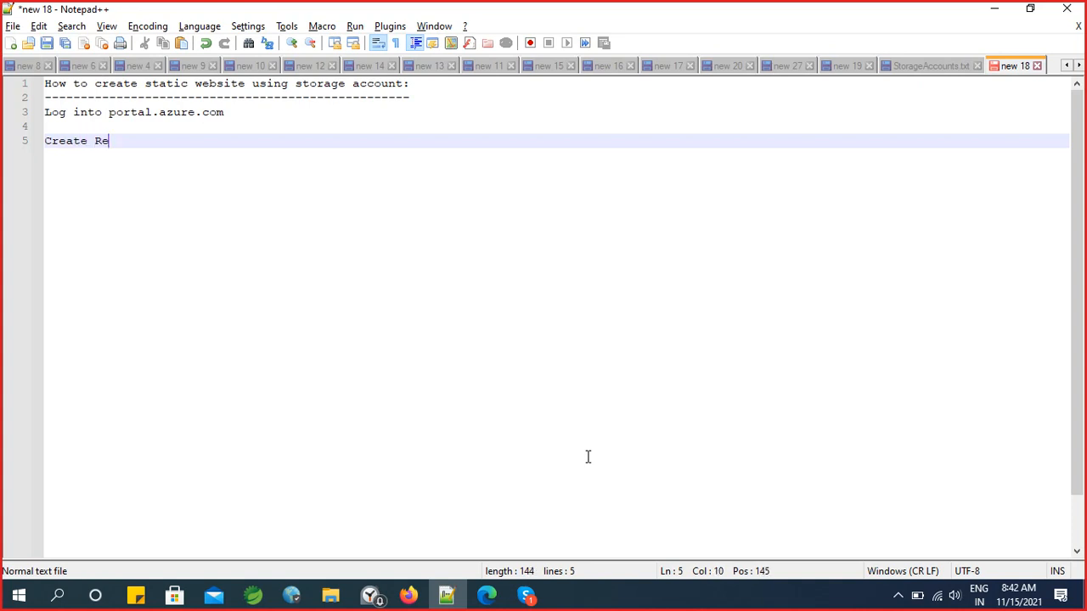
text(sourceGroup)
key(Return)
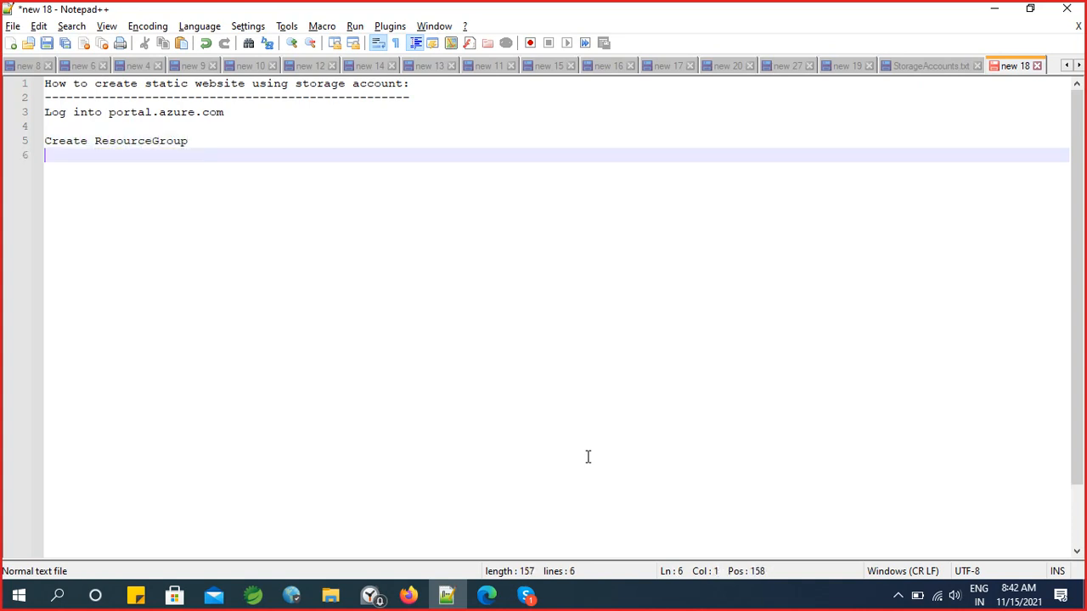
text(Create stor)
key(Escape)
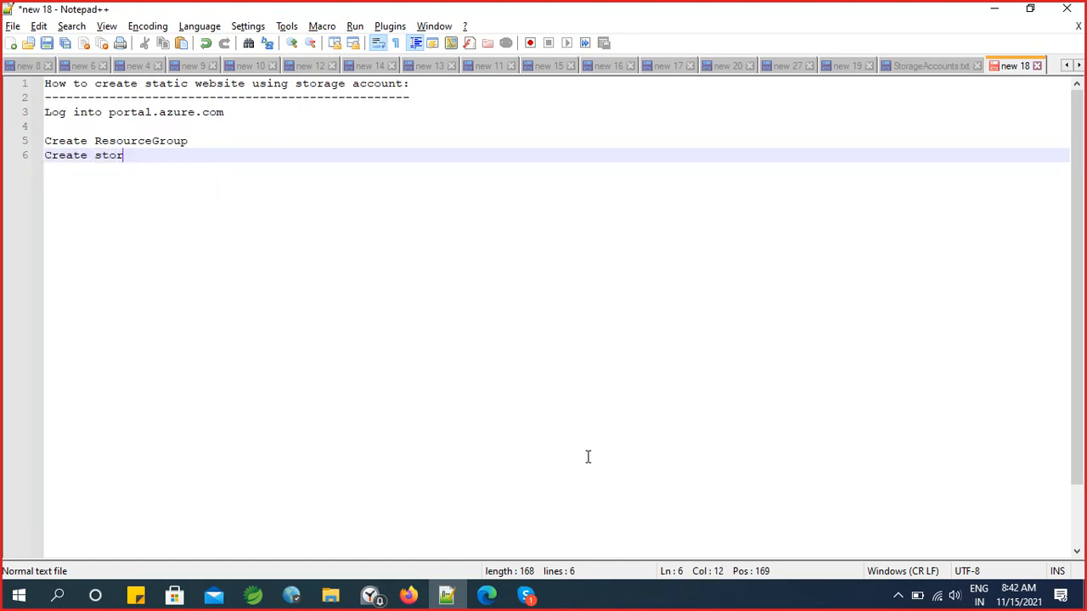
text(age a)
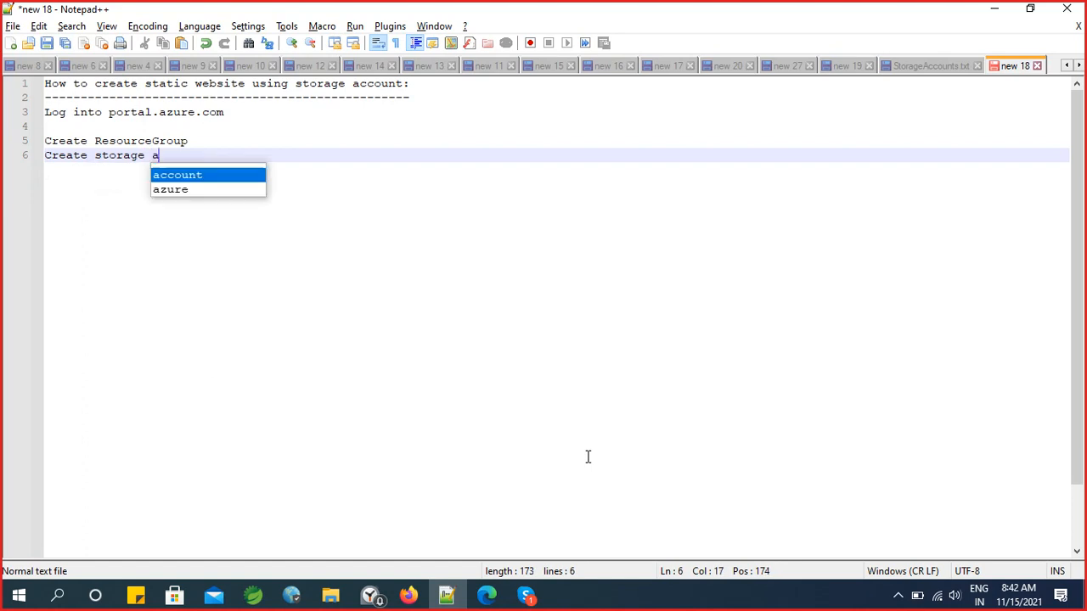
text(ccout)
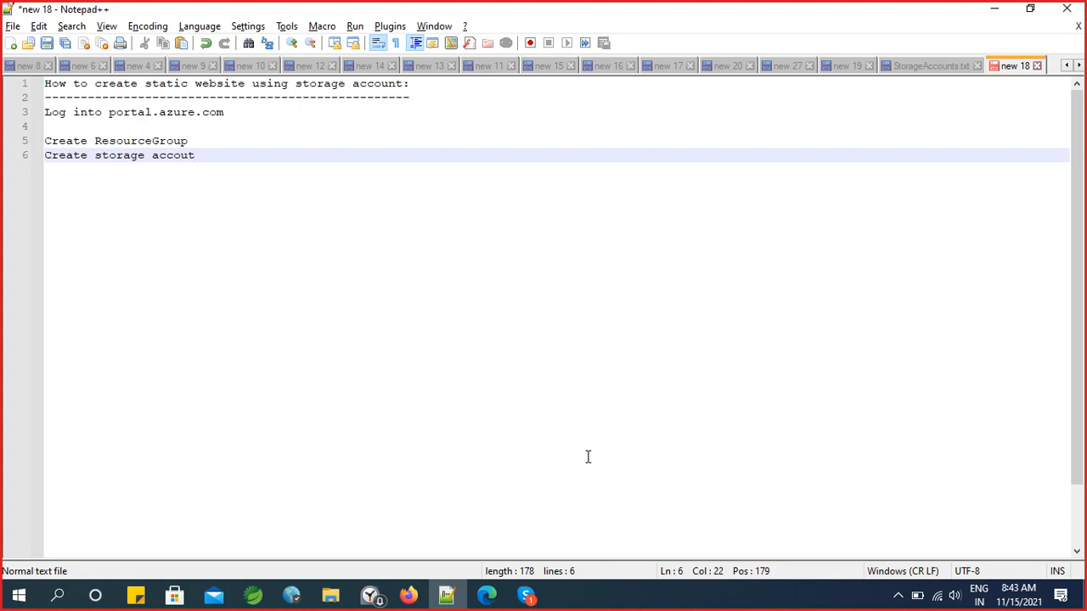
Switch to the Azure portal in Edge and close the Google search and List Blobs article pages
click(494, 597)
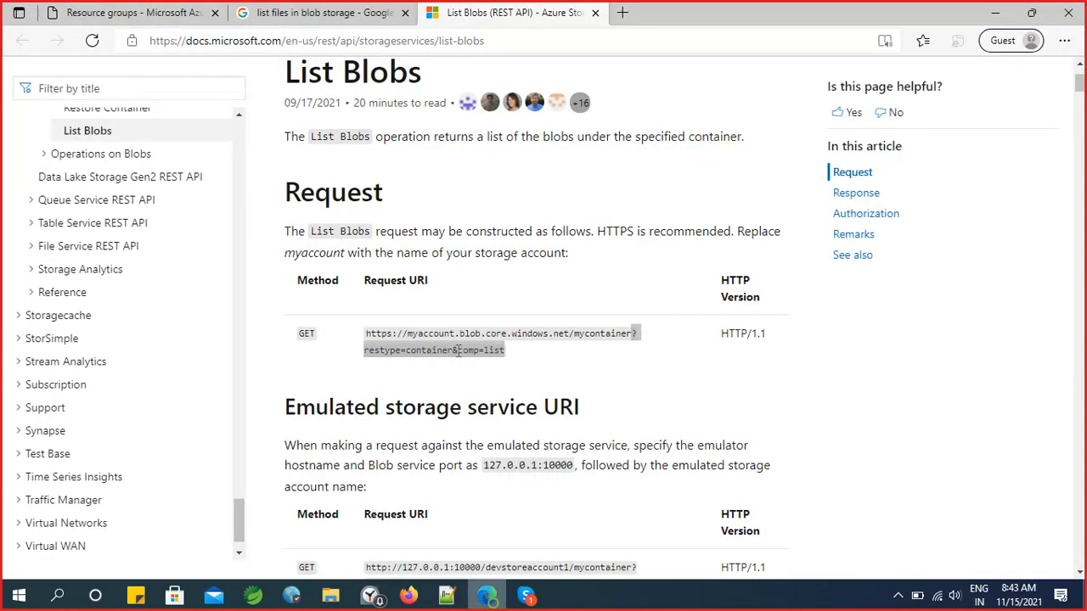
click(129, 12)
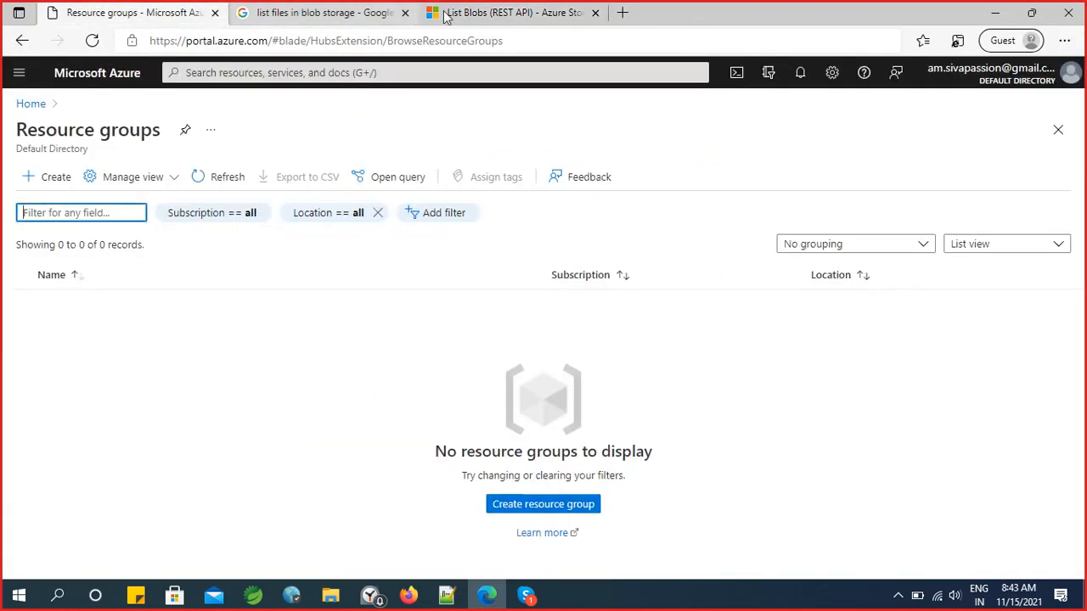
click(405, 12)
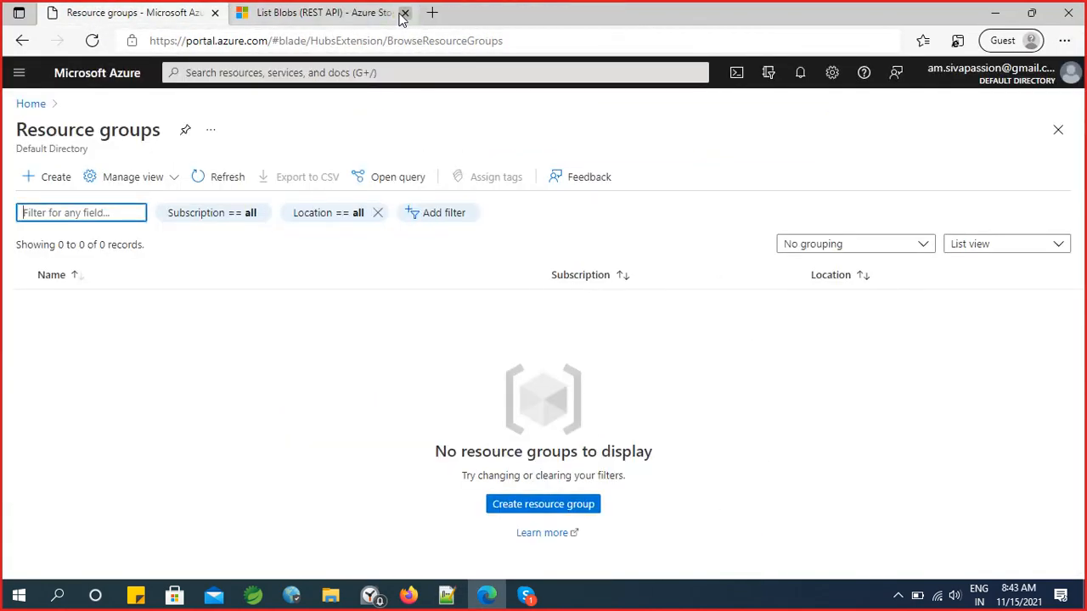
click(397, 13)
click(404, 13)
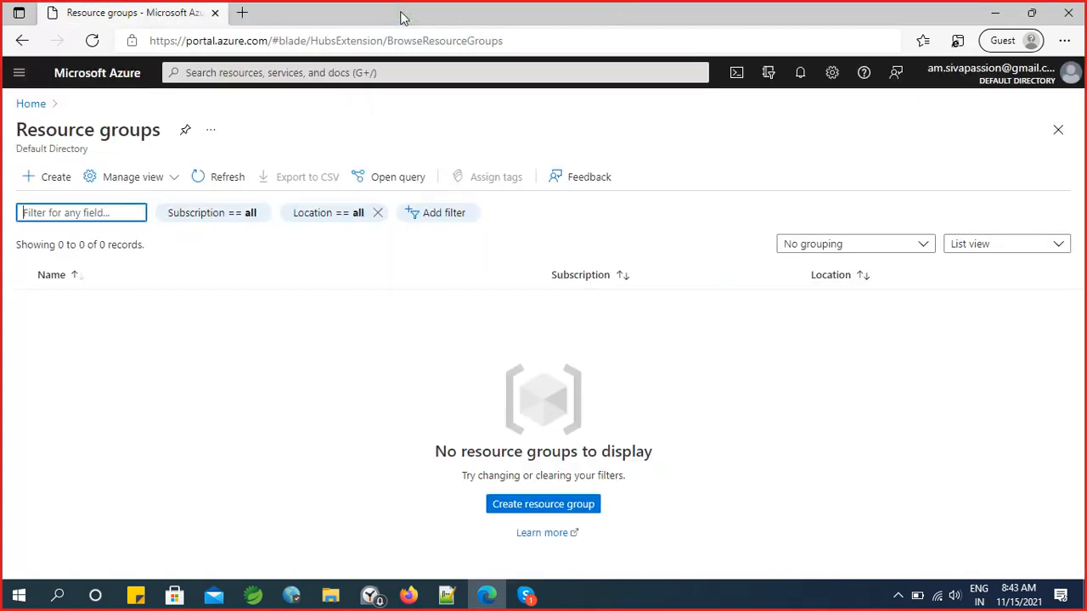
Create a resource group named AzureTest under Azure SubscriptionOne in the East US region, without tags
click(30, 104)
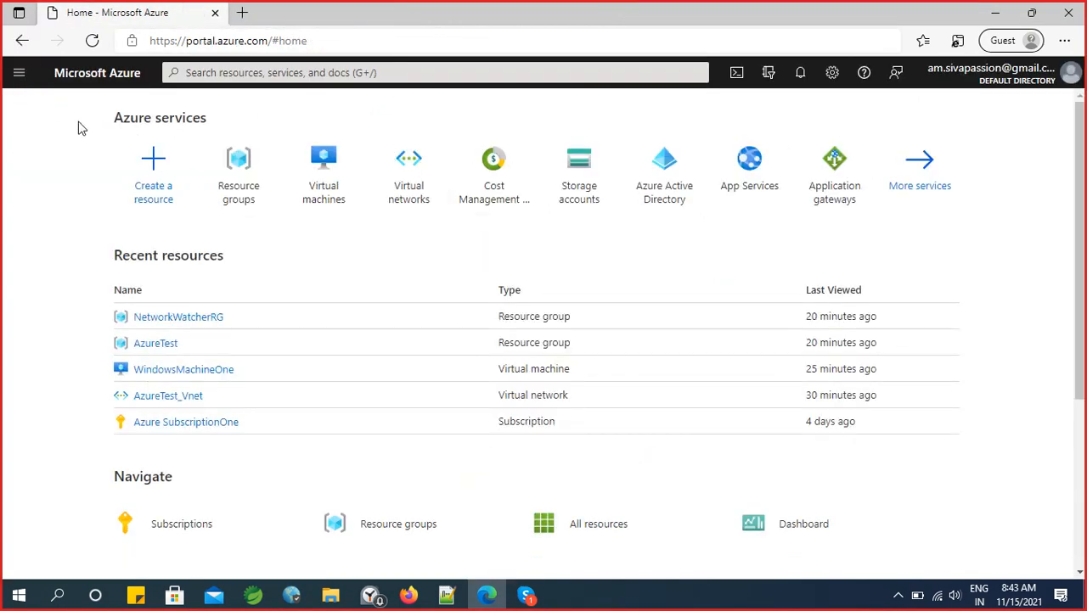
click(248, 170)
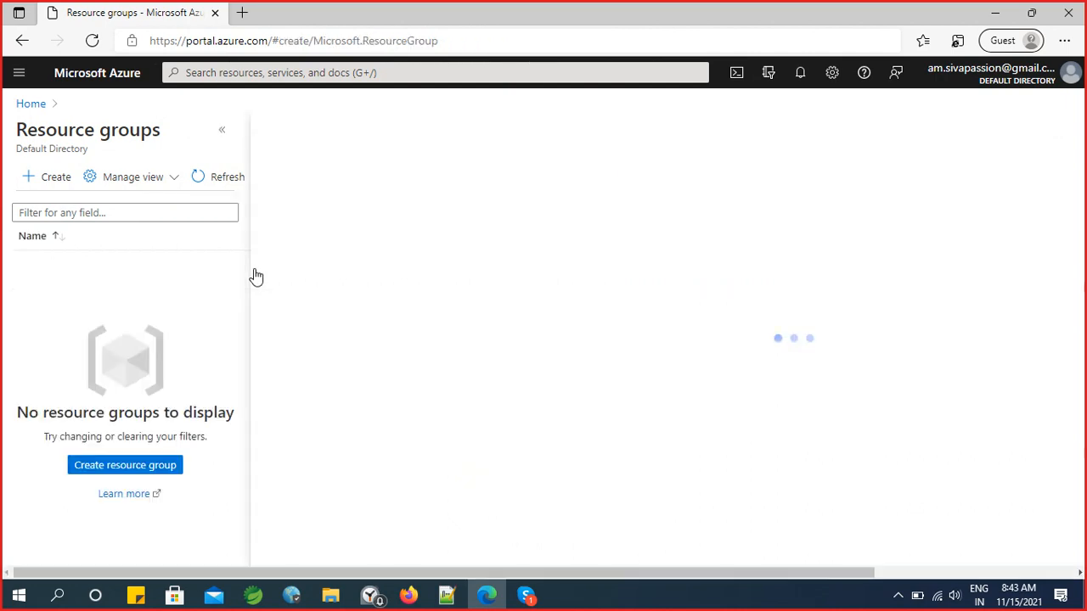
click(220, 130)
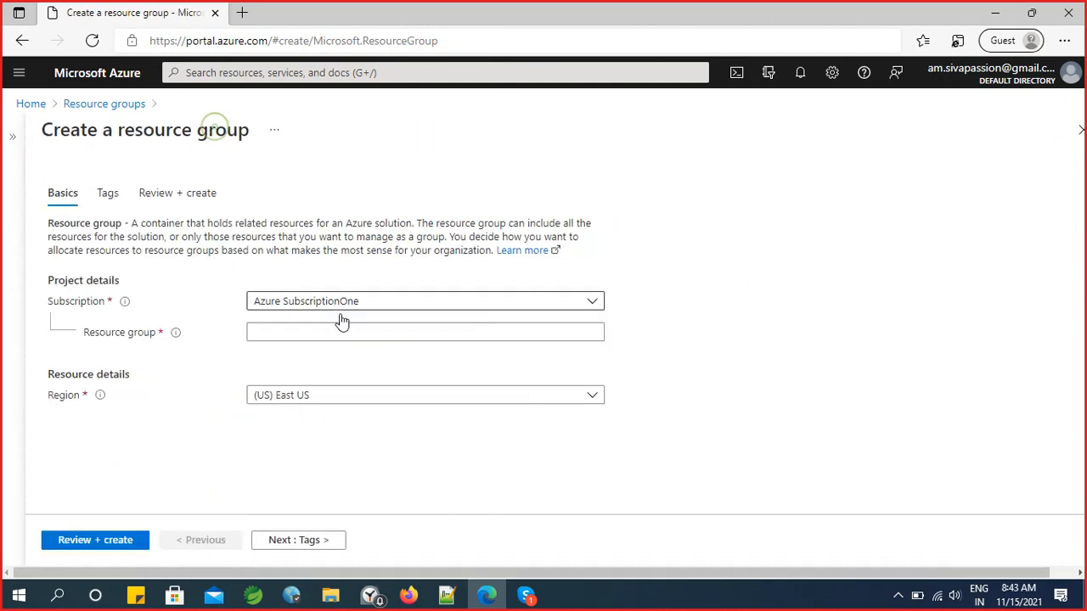
click(338, 332)
text(Azu)
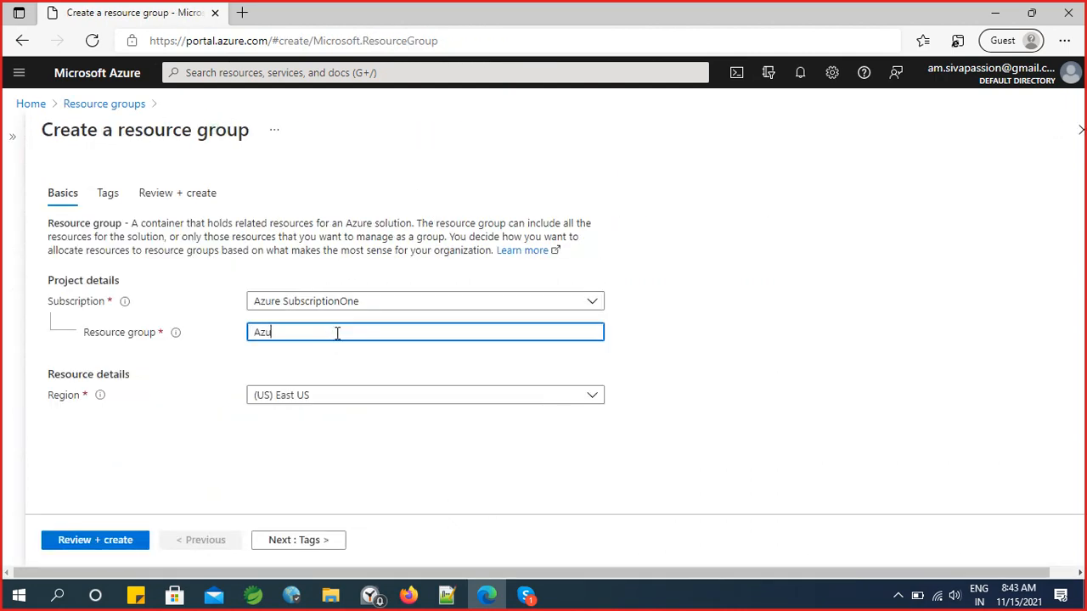
text(reTes)
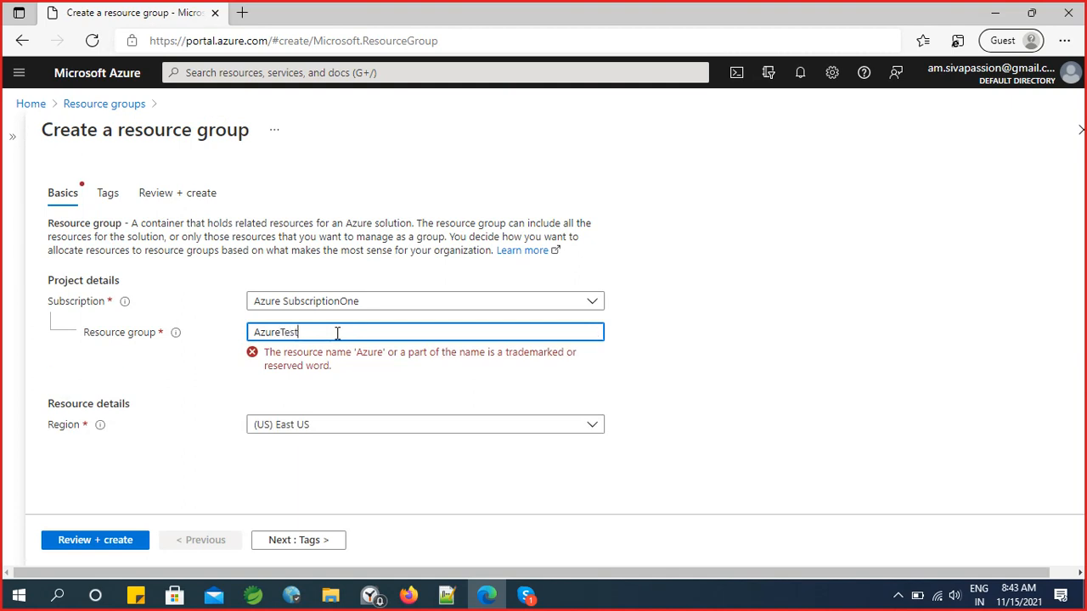
text(t)
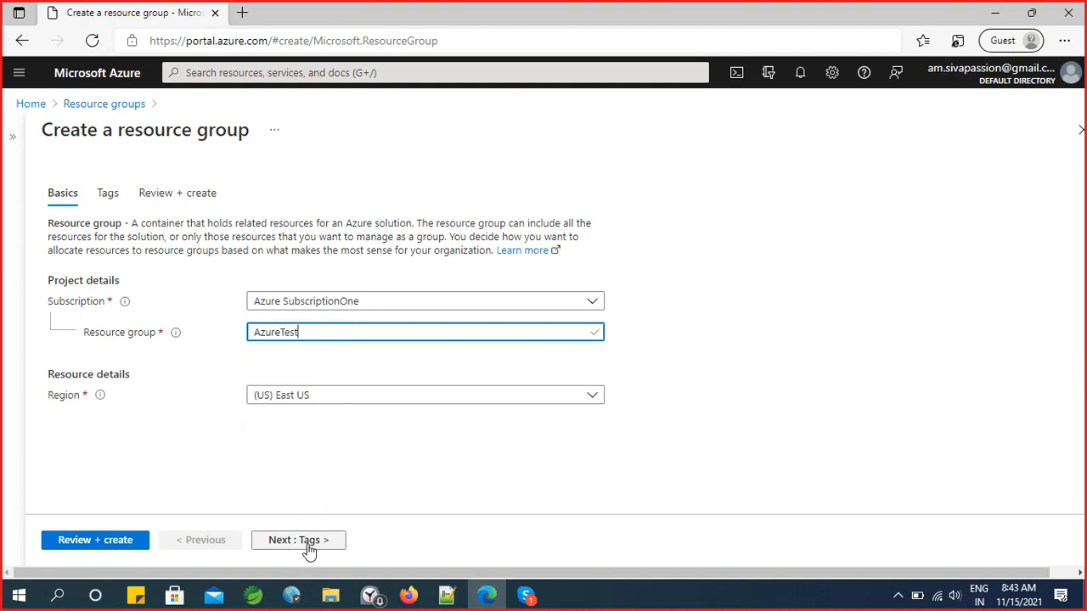
click(308, 543)
click(322, 528)
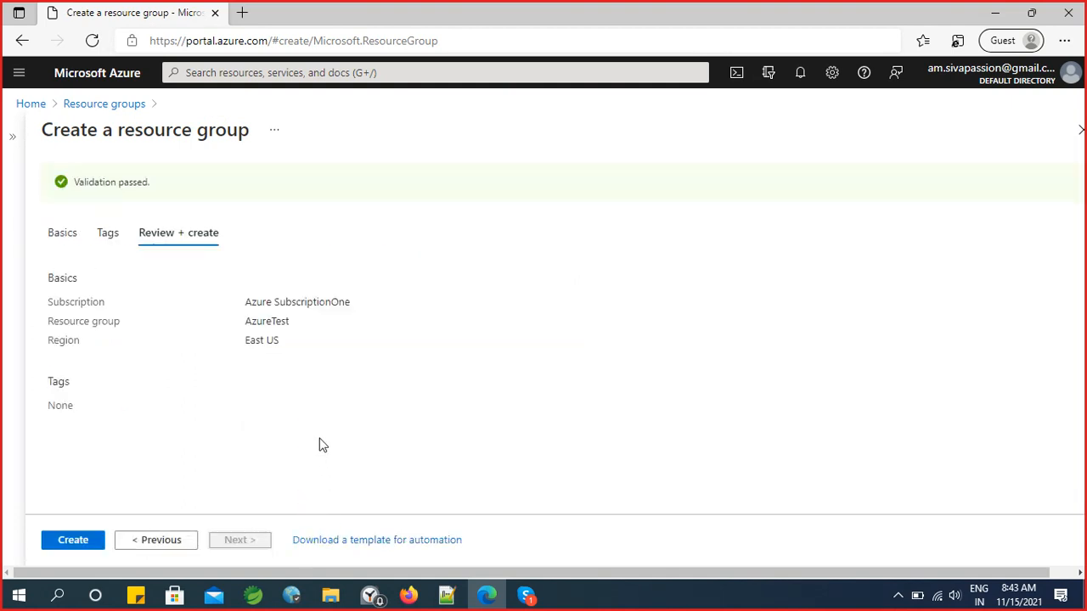
click(79, 537)
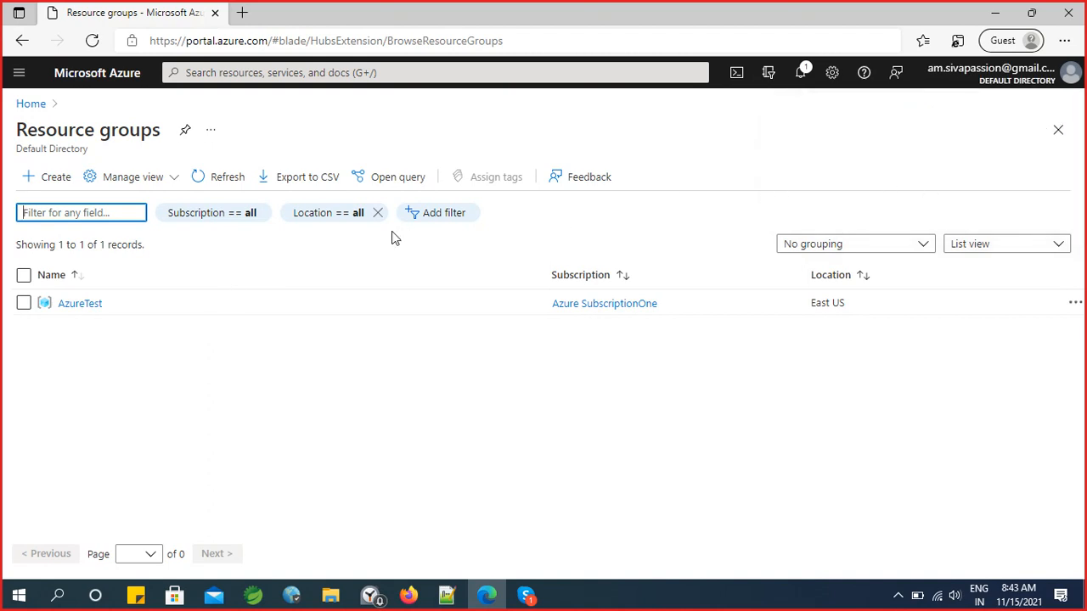
From the portal home, search for "storage", open Storage accounts and bring up the form for creating a storage account down to its instance details
click(32, 106)
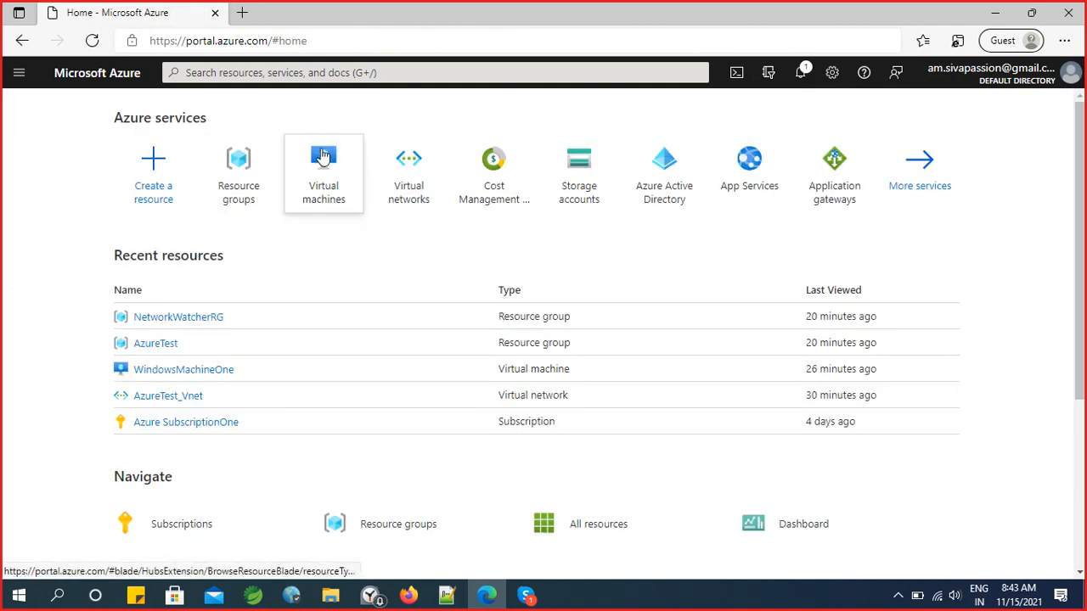
click(267, 72)
text(s)
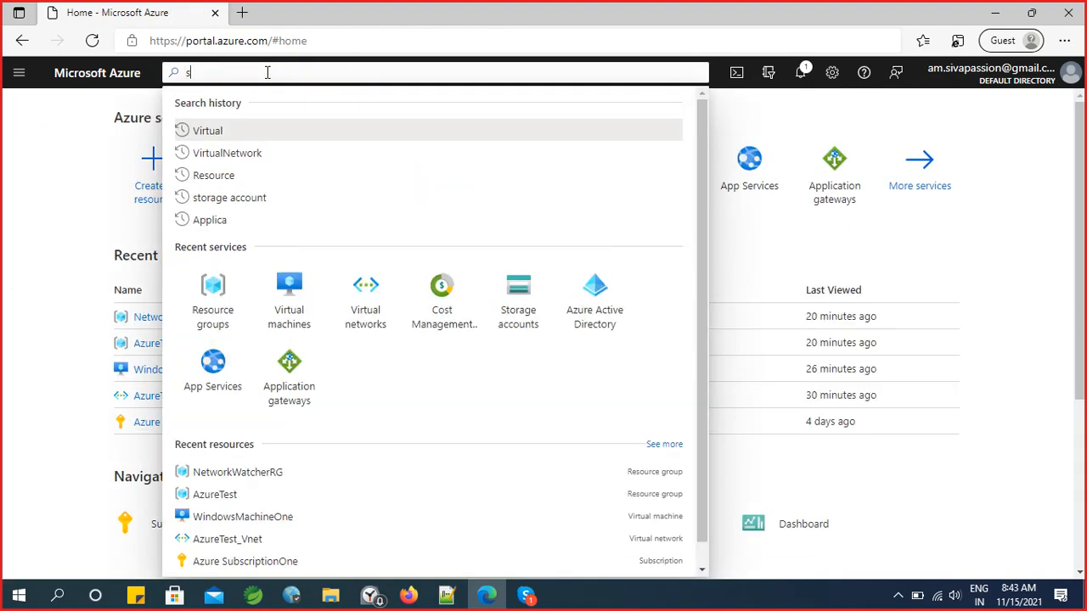
text(torage)
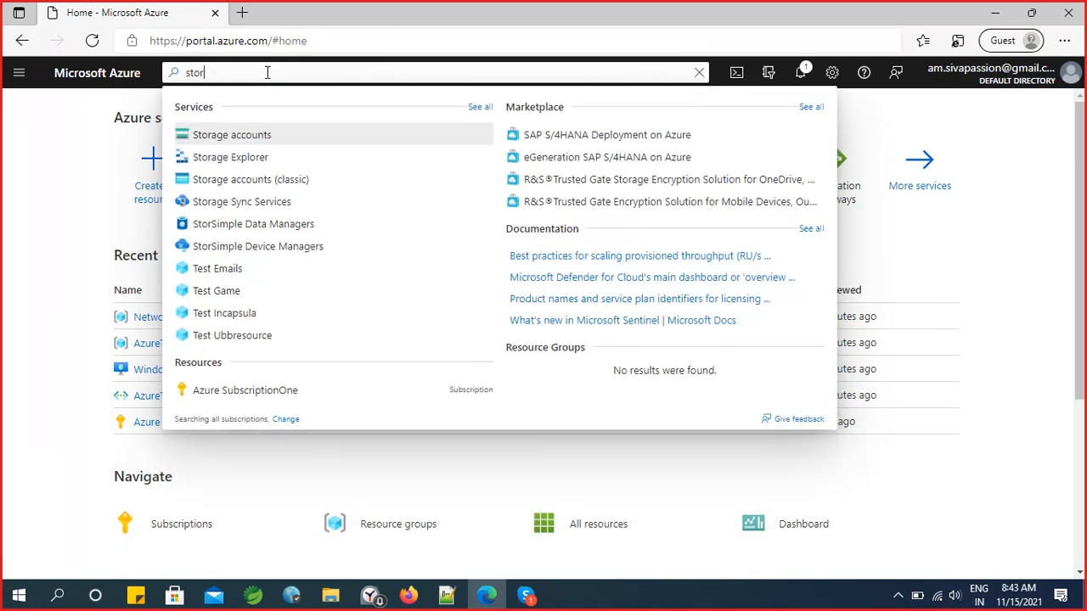
click(244, 138)
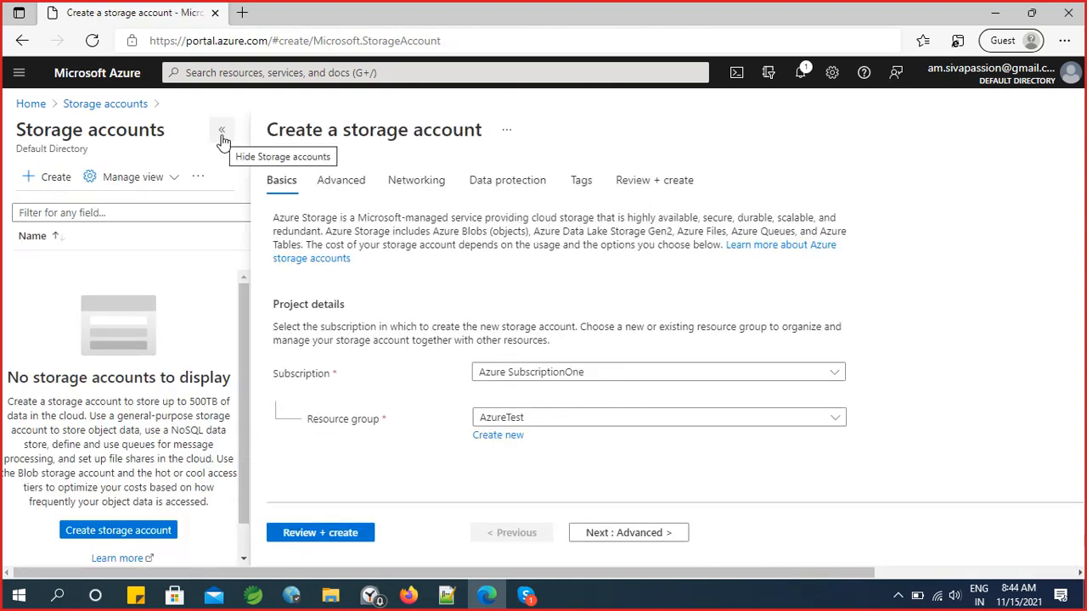
click(222, 132)
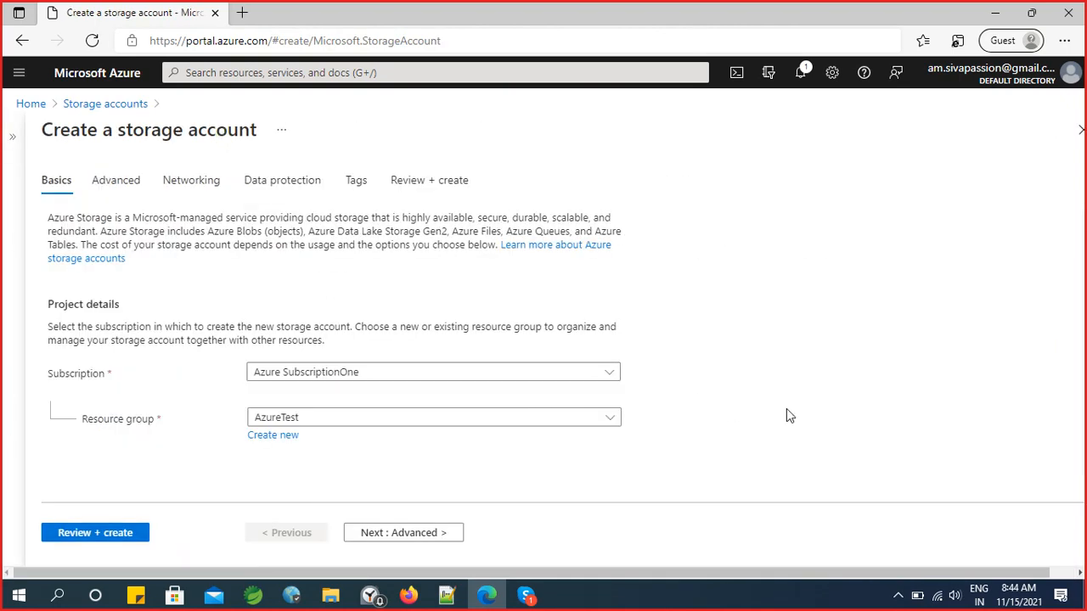
scroll(787, 416, down, 3)
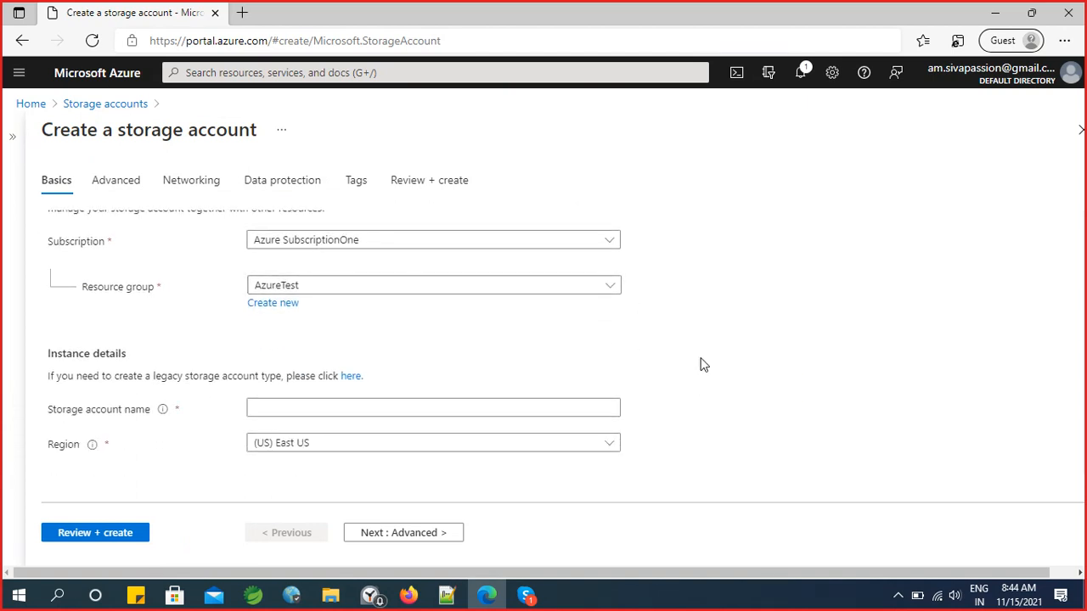
Name the storage account abcstorageacc after trying abcstorage and abcstorageaccount, and copy the final name
scroll(701, 364, down, 1)
click(538, 379)
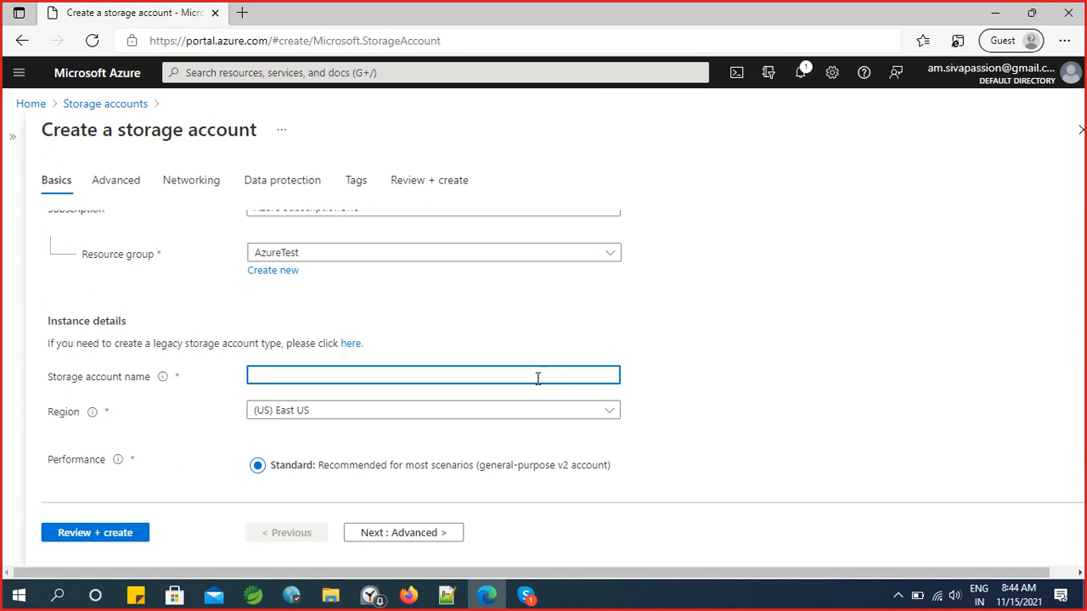
text(abcstorage)
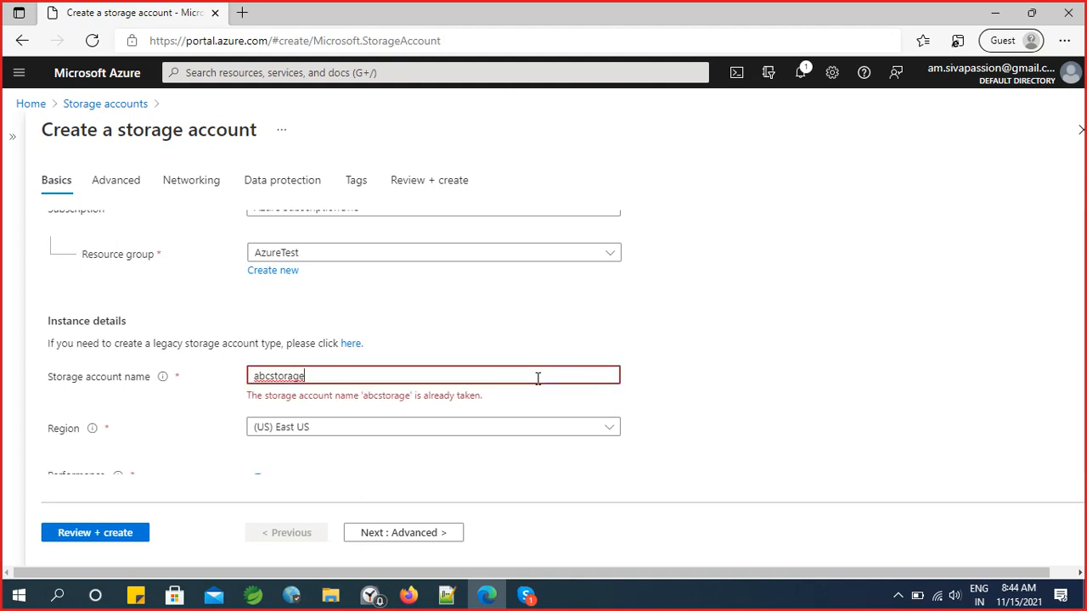
text(account)
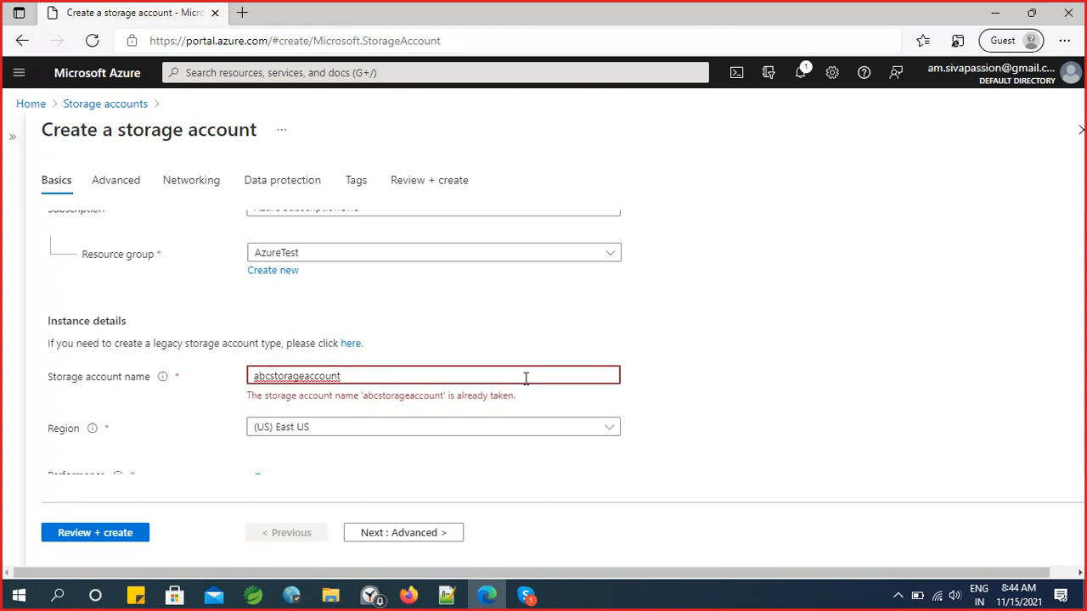
key(BackSpace)
key(BackSpace)
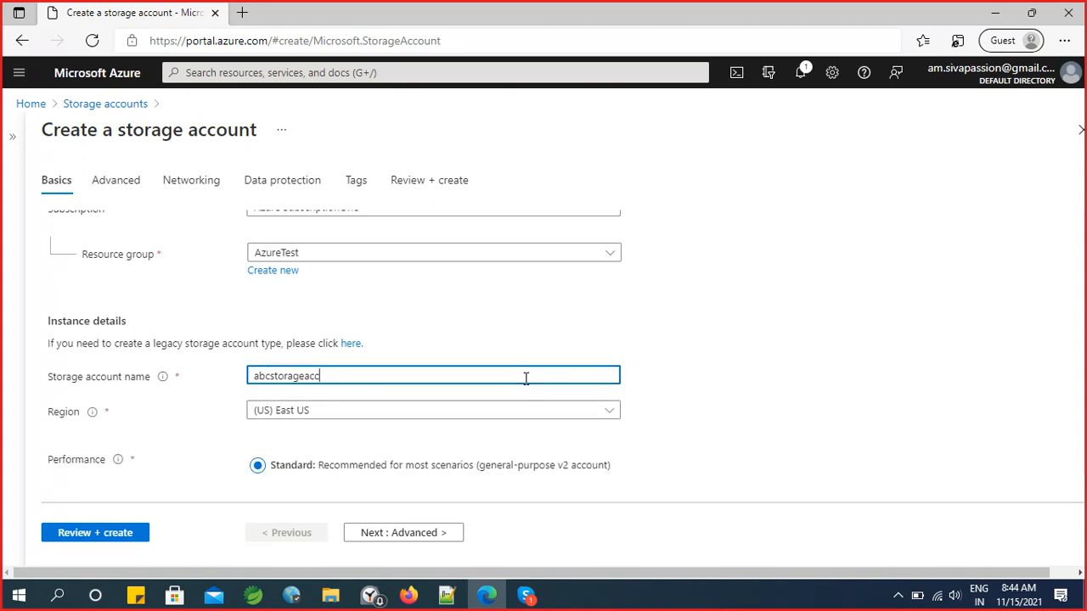
click(727, 366)
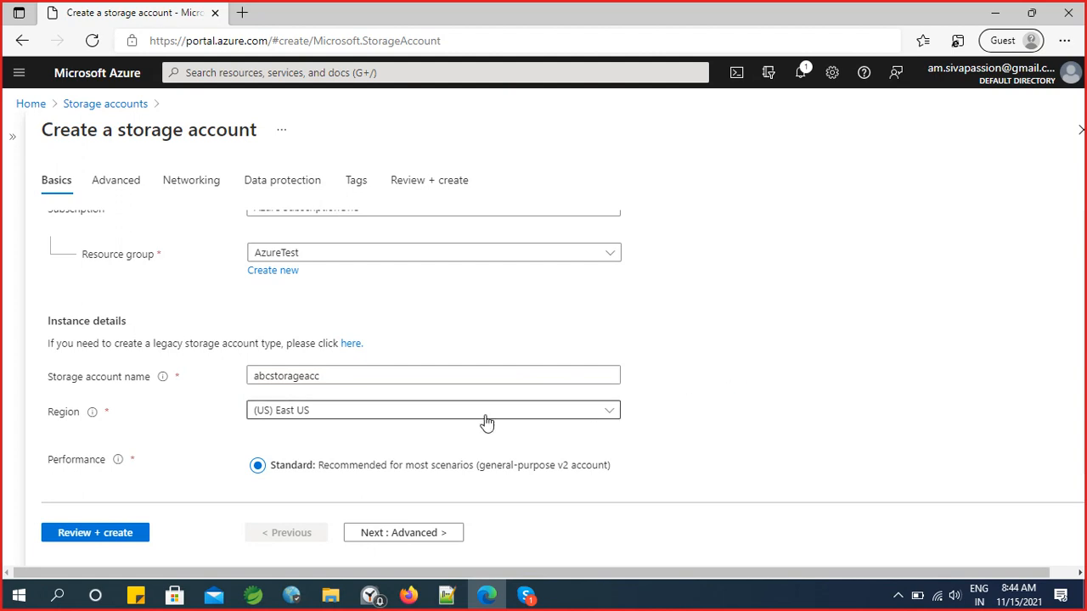
click(352, 377)
double_click(353, 377)
key(ctrl+c)
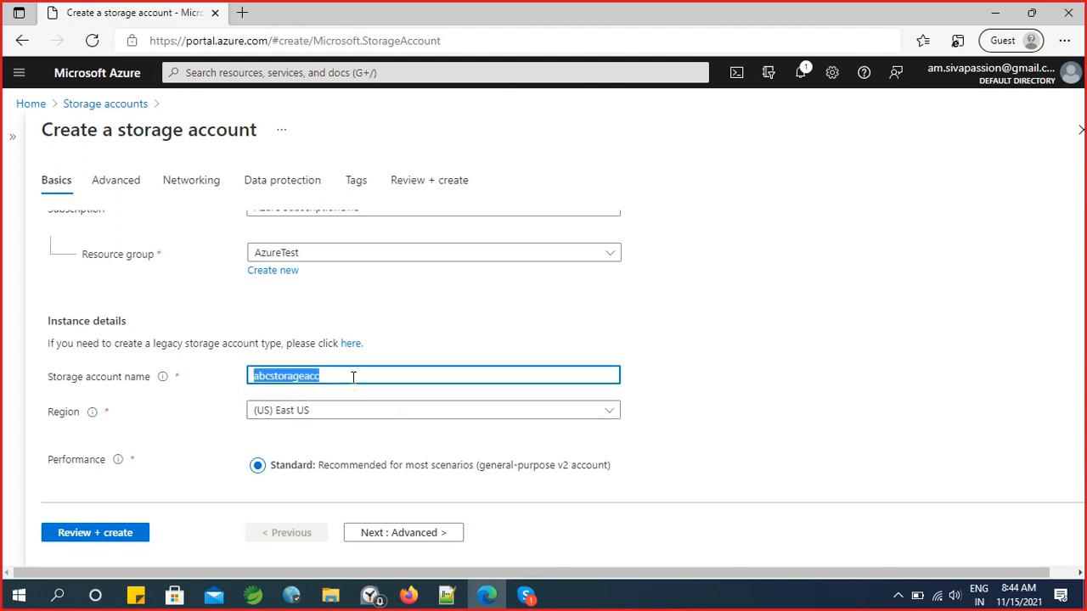
click(802, 408)
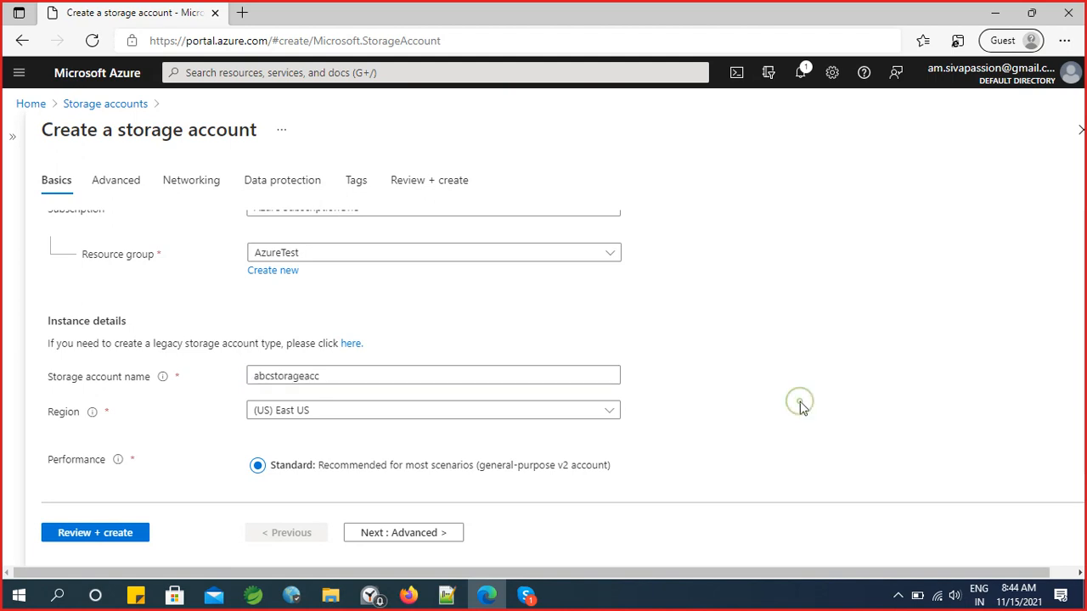
Set the storage account's redundancy to Locally-redundant storage (LRS)
scroll(802, 408, down, 2)
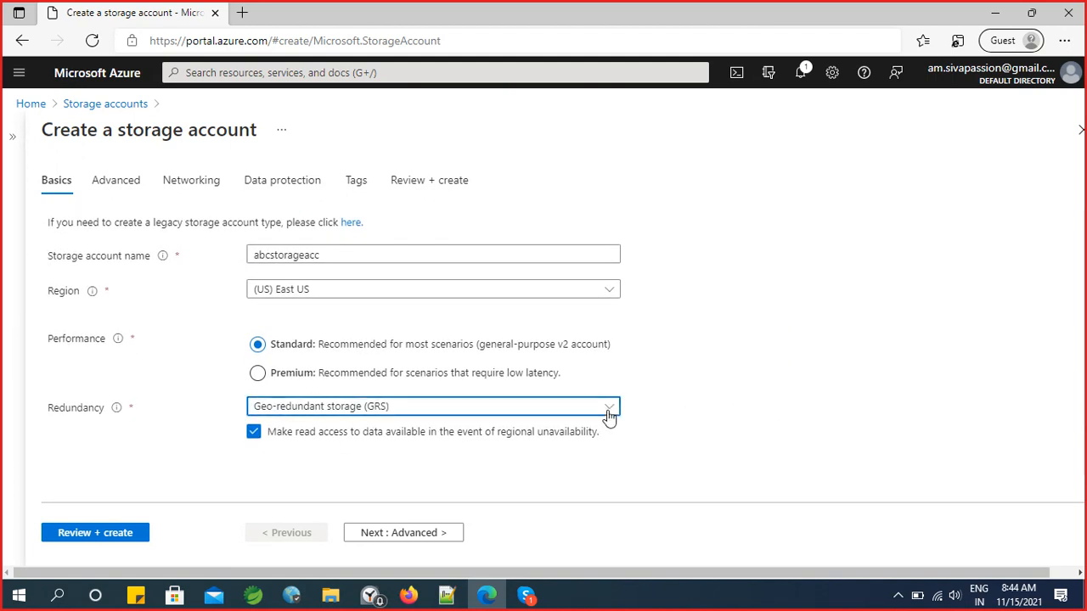
click(607, 410)
click(688, 353)
click(779, 388)
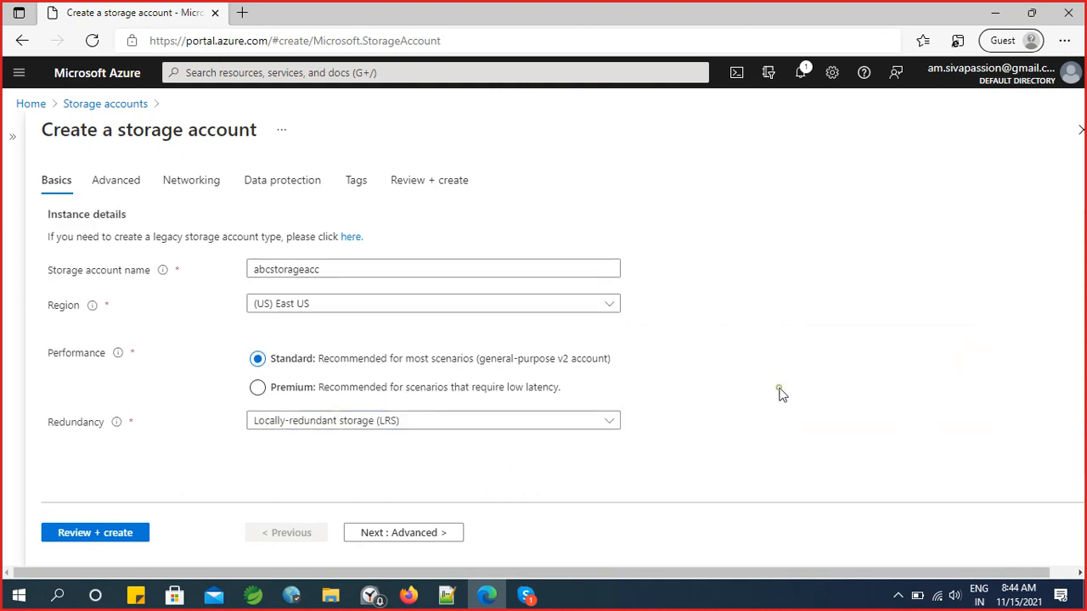
Keep the default advanced, networking and data protection settings, add no tags, and proceed to the final review of the storage account
click(414, 535)
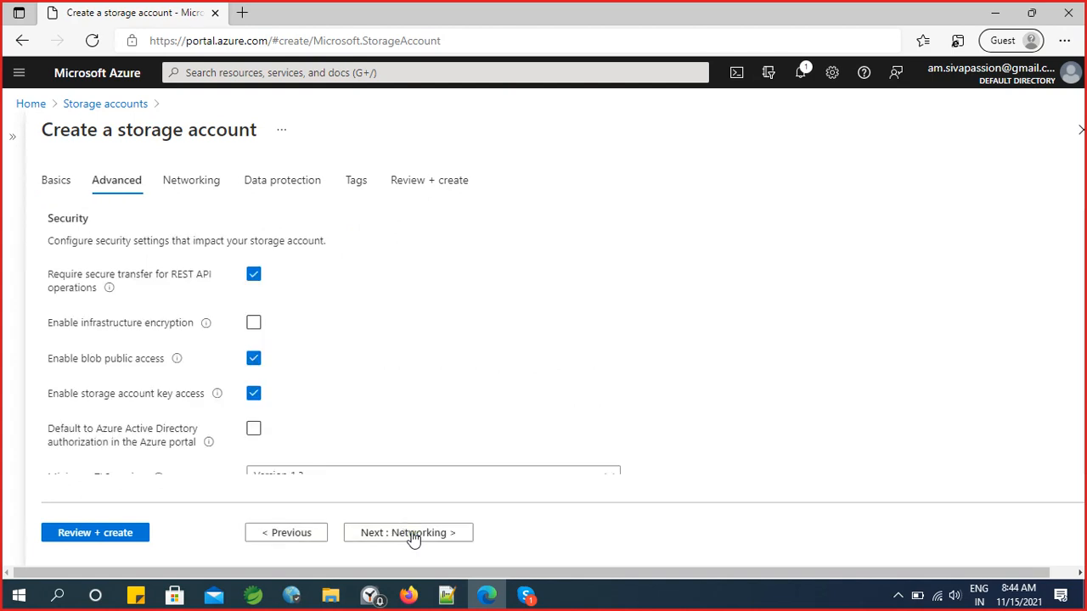
click(414, 534)
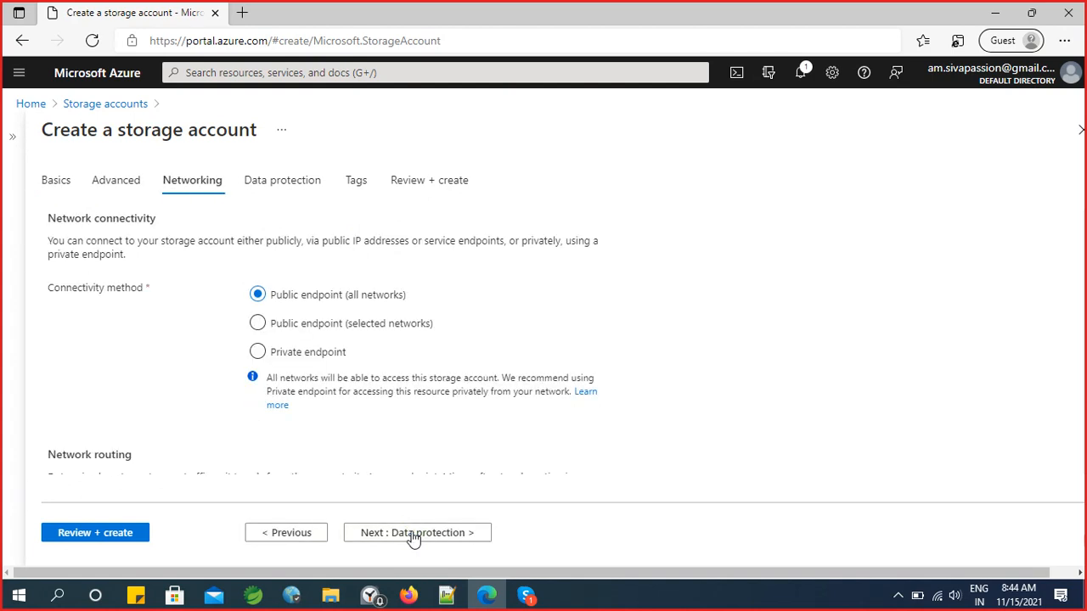
click(414, 535)
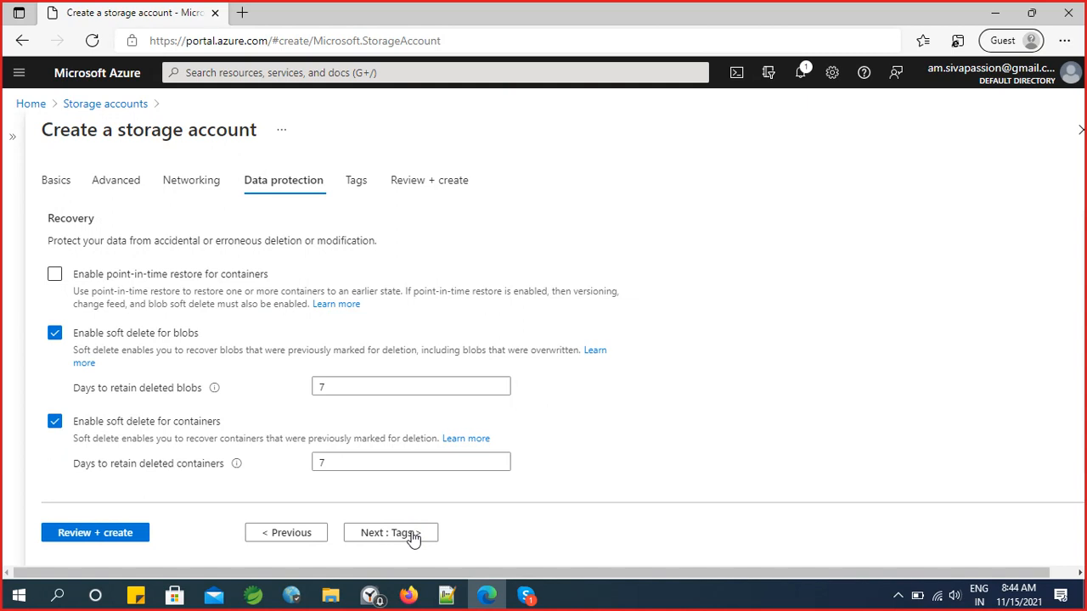
click(391, 533)
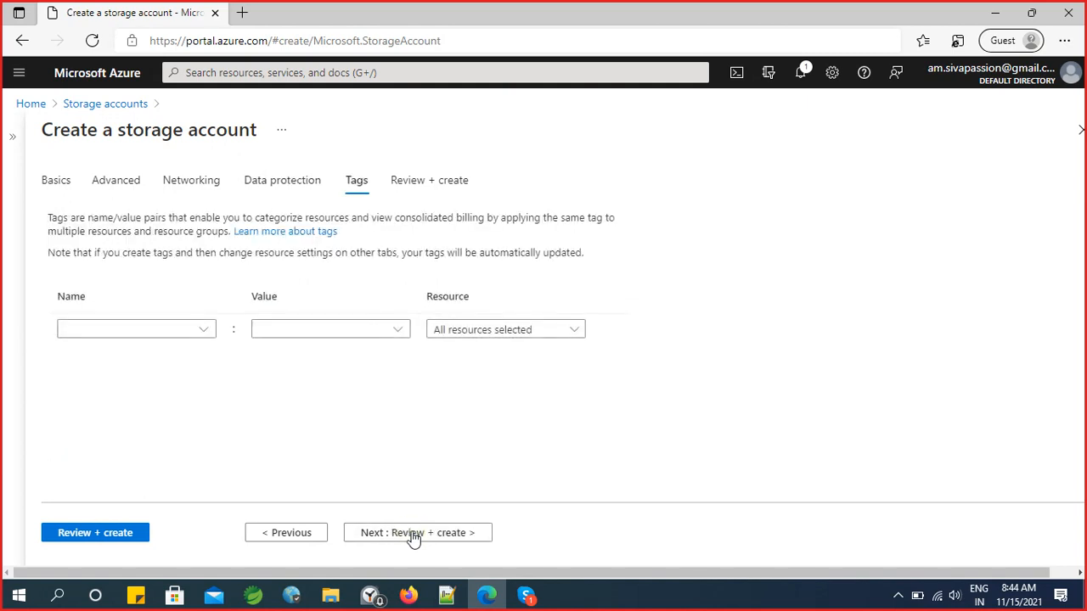
click(414, 535)
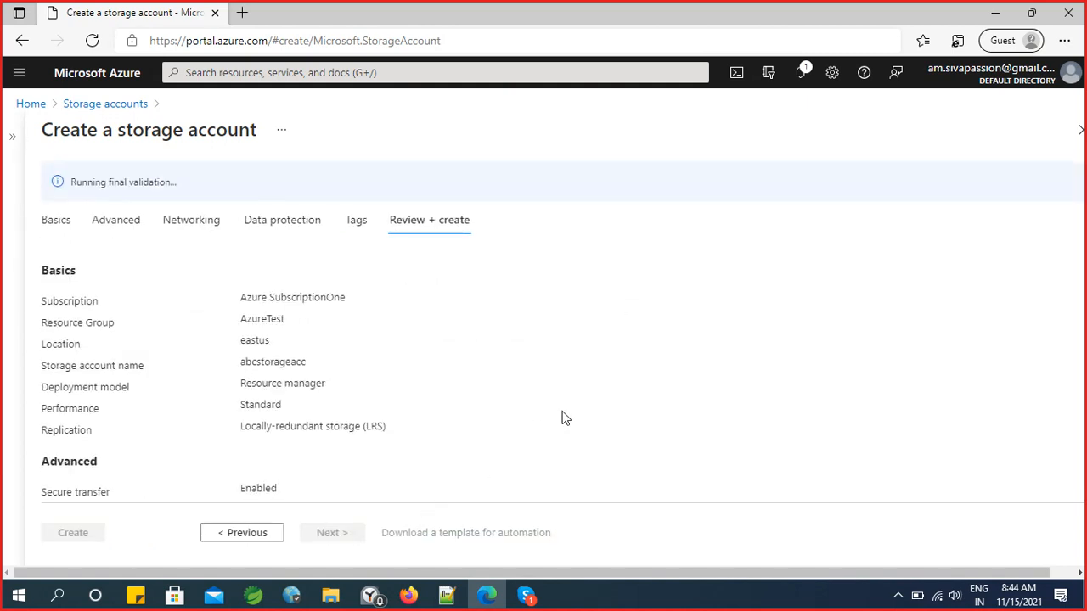
Paste the copied storage account name into a new Notepad document and minimize it
key(super)
text(no)
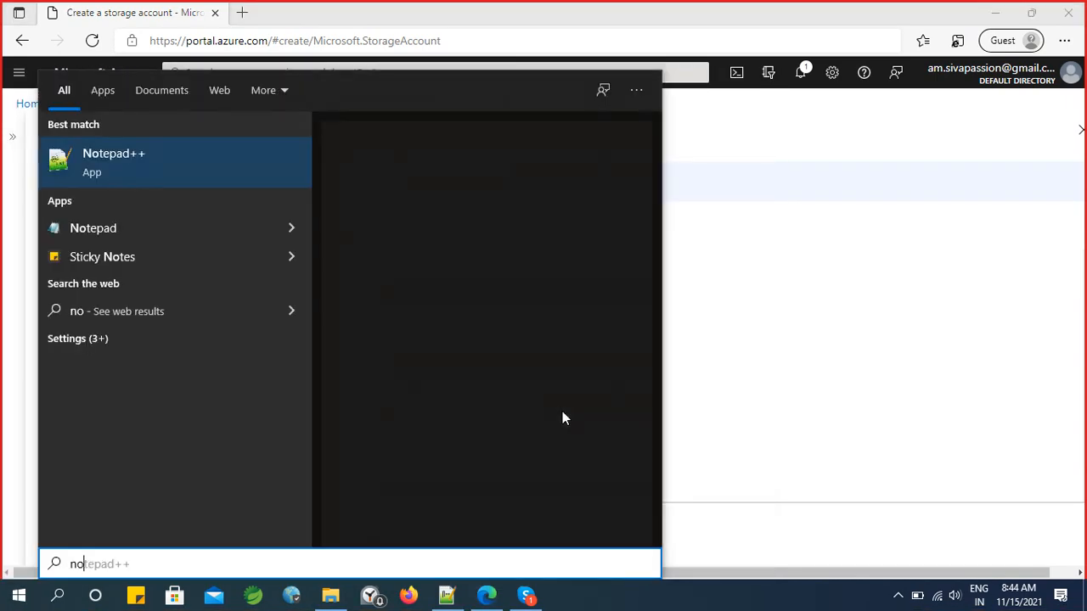
text(tepad)
key(Return)
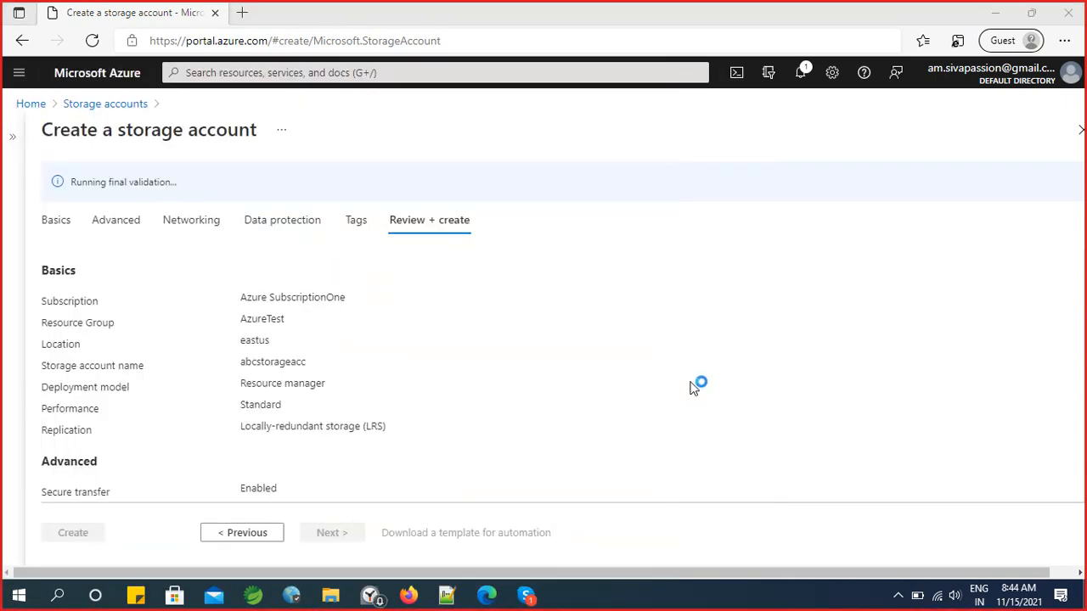
key(ctrl+v)
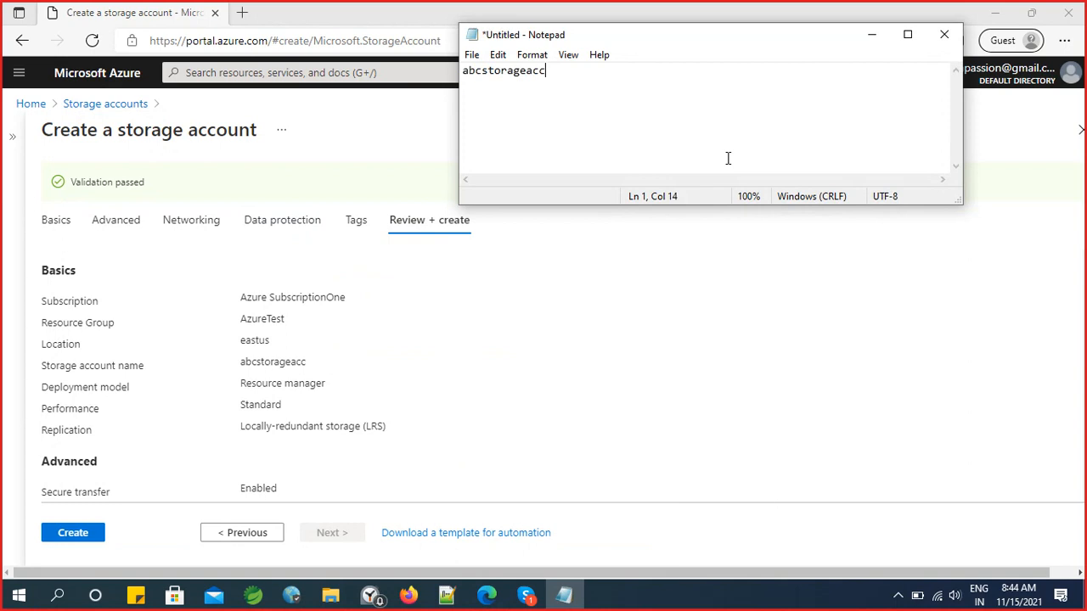
click(870, 35)
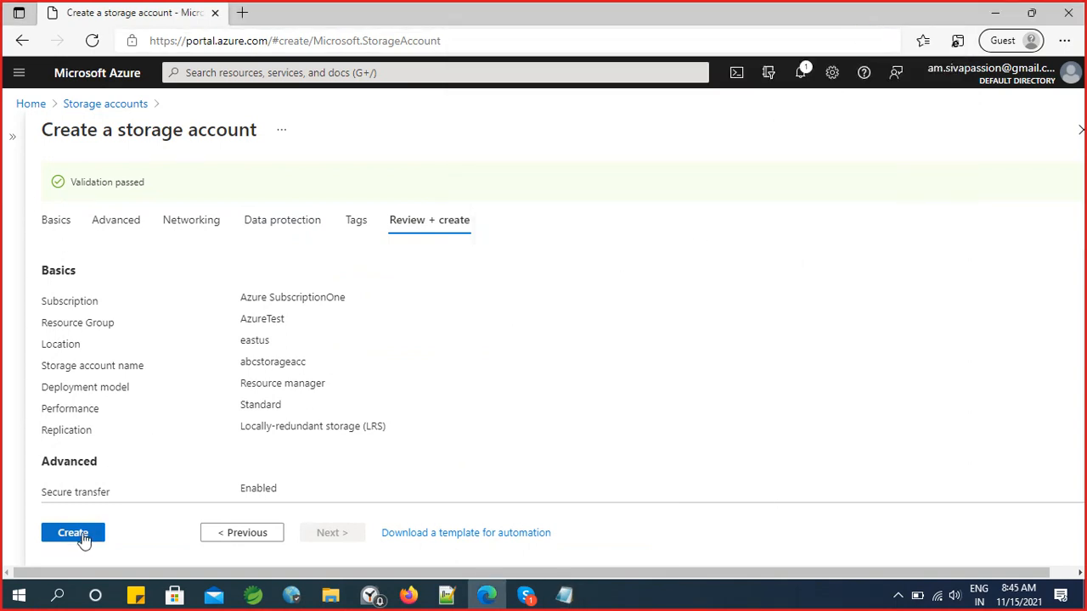
Create the storage account and, once it is deployed, open abcstorageacc from the refreshed Storage accounts list
click(74, 537)
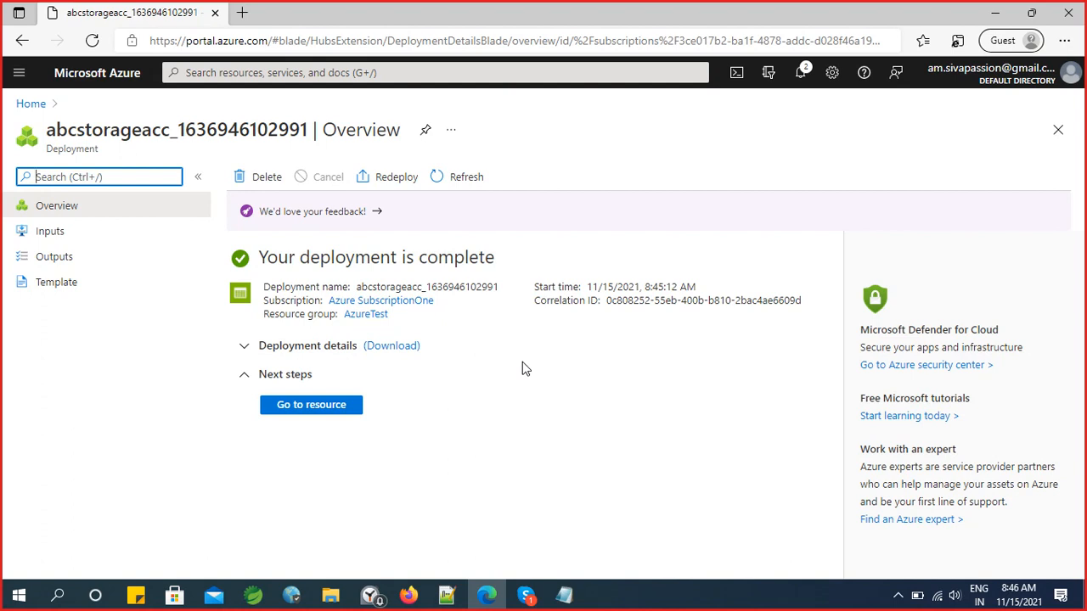
click(32, 105)
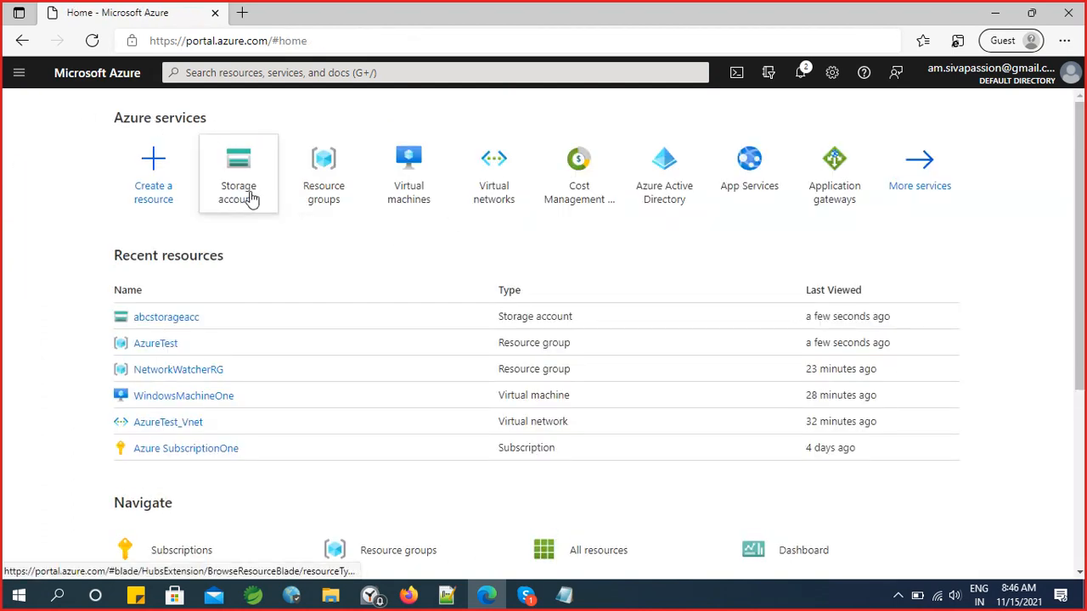
click(251, 198)
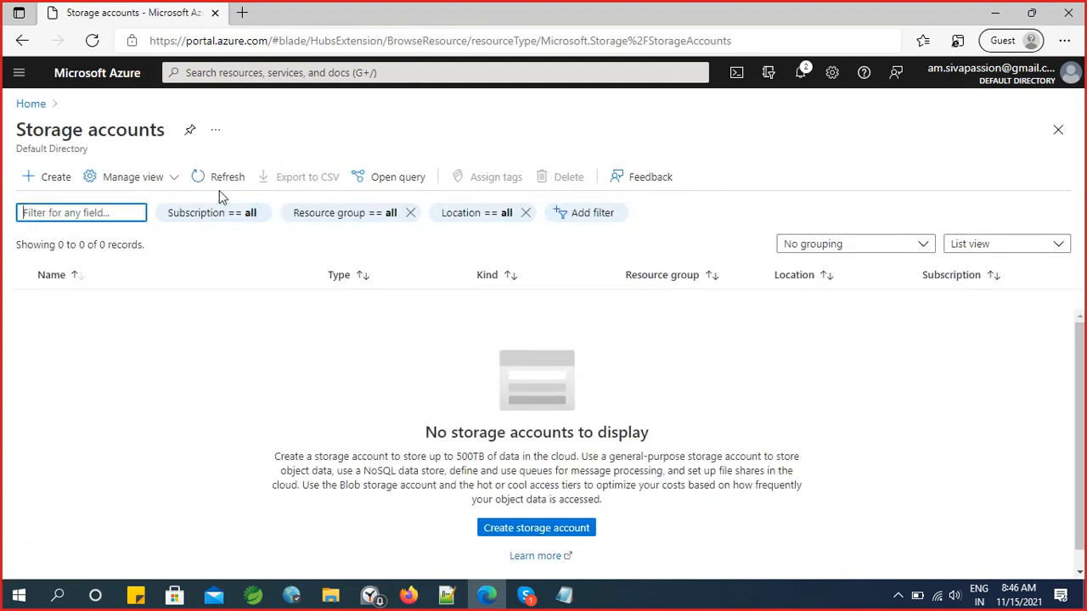
click(209, 183)
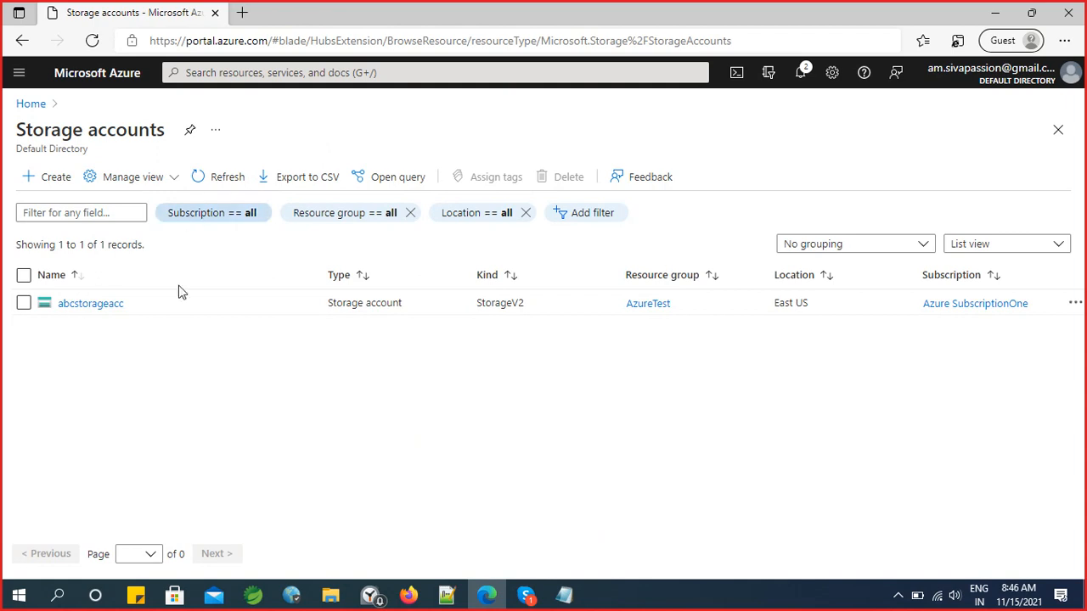
click(120, 308)
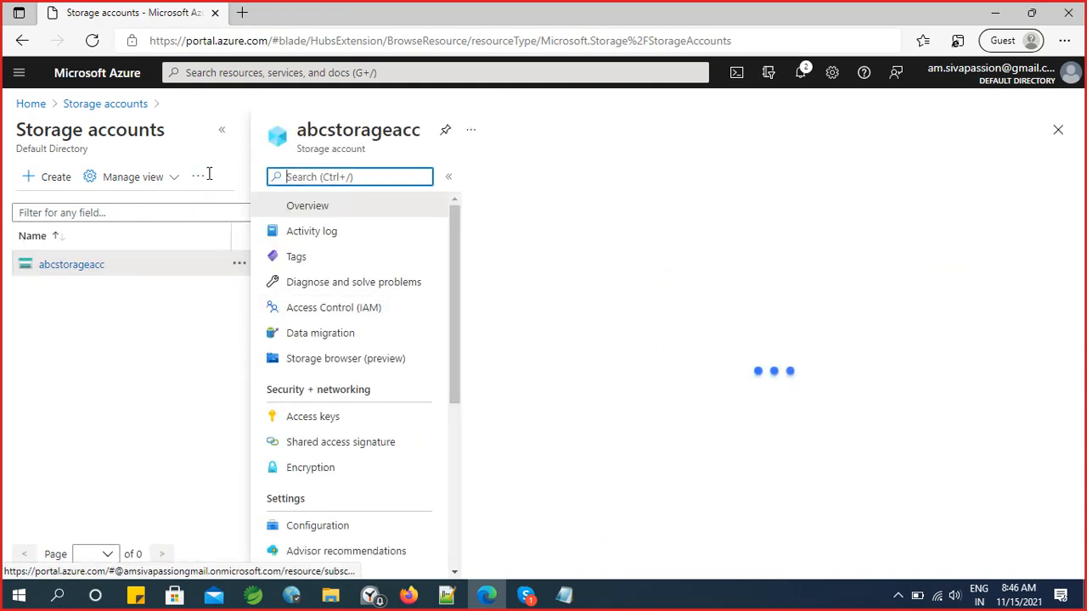
click(222, 136)
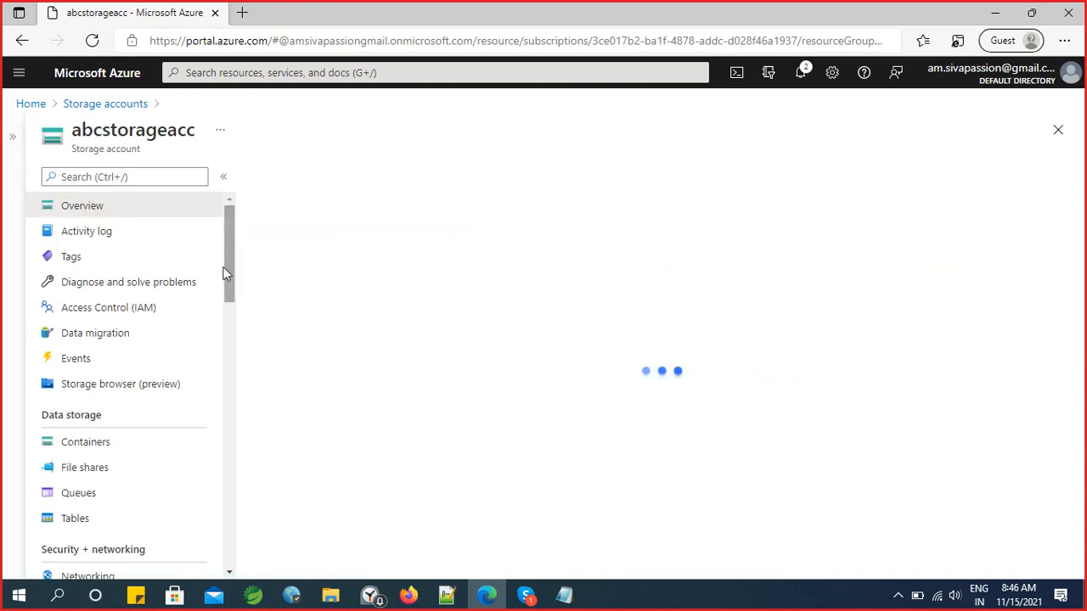
Dismiss the storage browser tip and open the Static website settings of abcstorageacc under Data management
drag(234, 265, 235, 298)
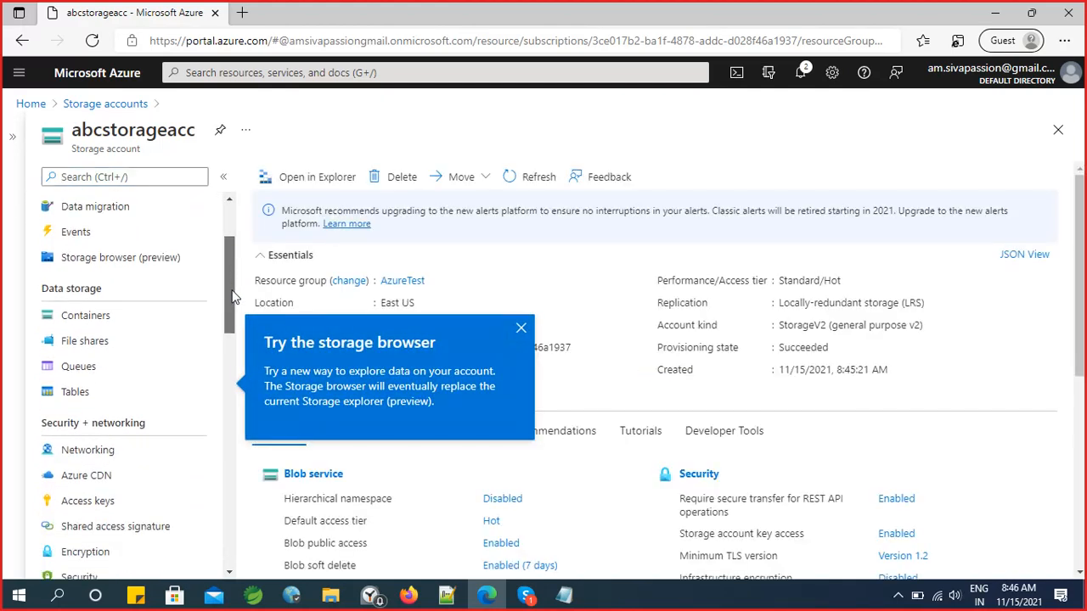
click(522, 330)
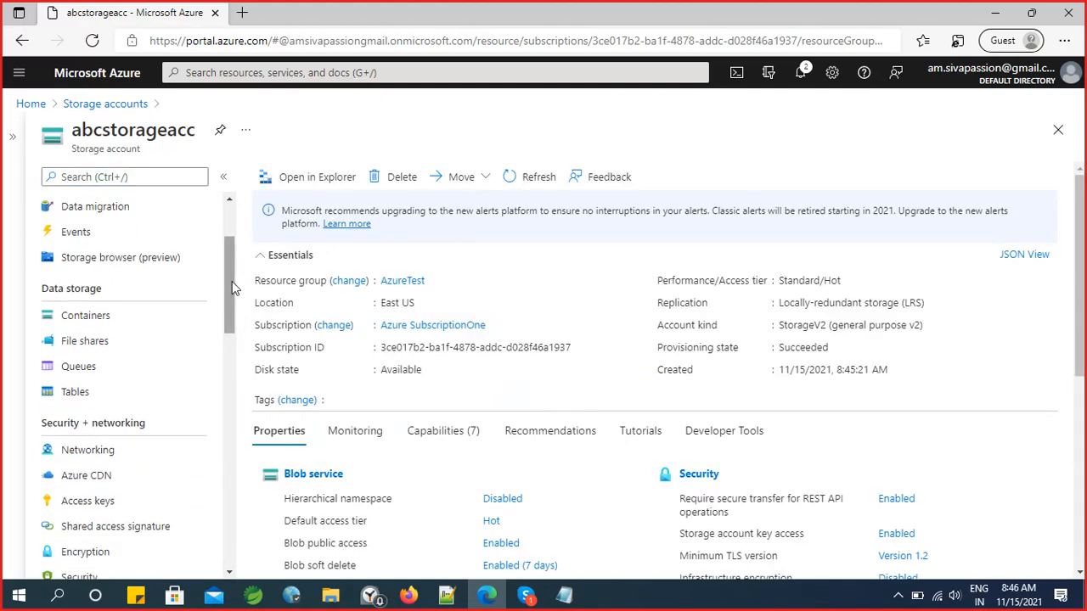
drag(231, 280, 231, 290)
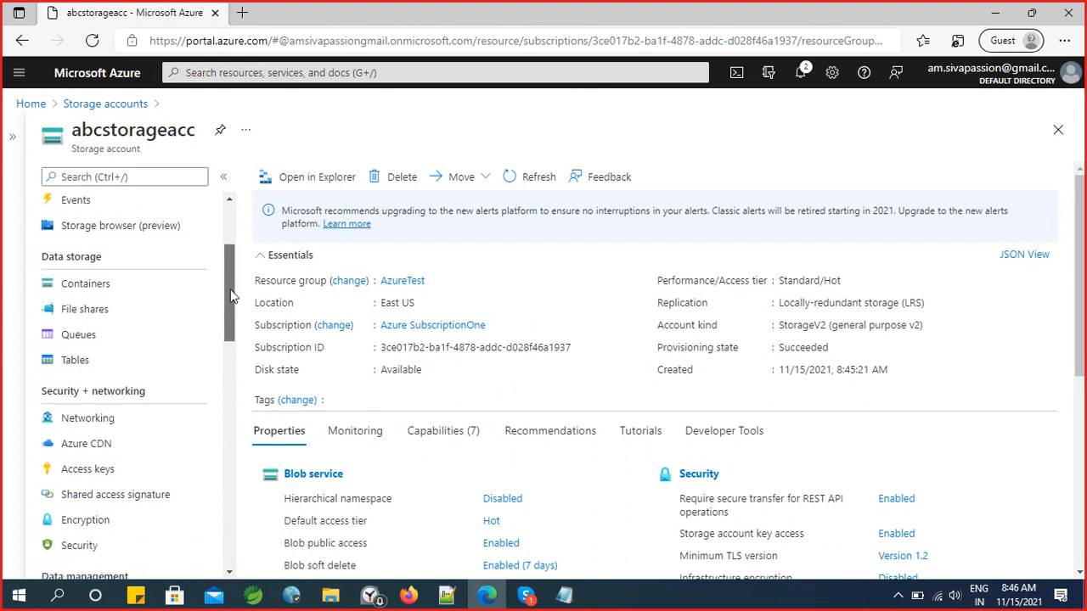
drag(233, 295, 226, 351)
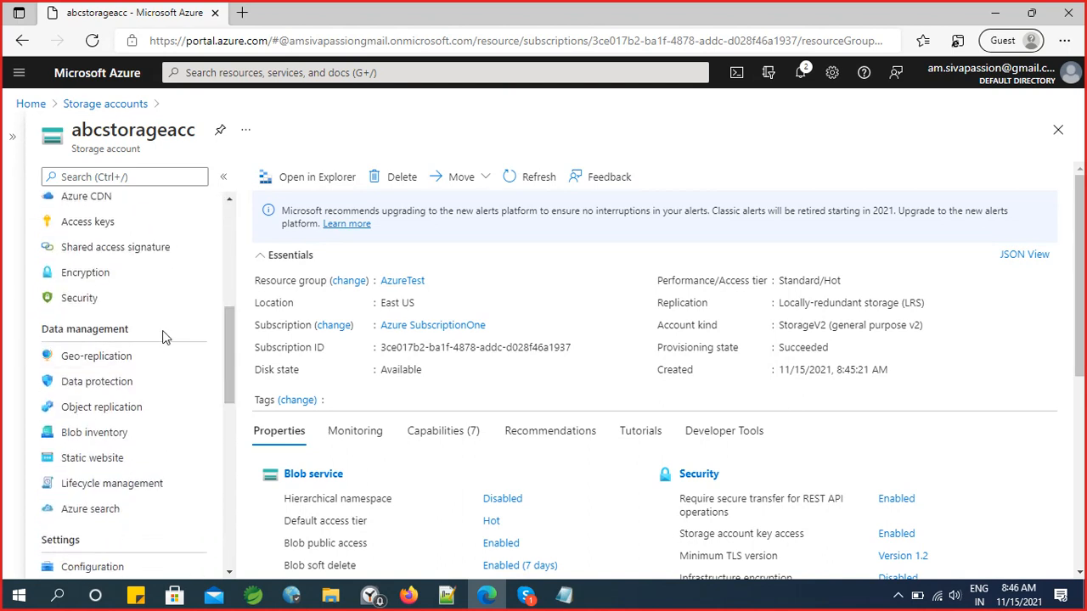
drag(229, 357, 229, 366)
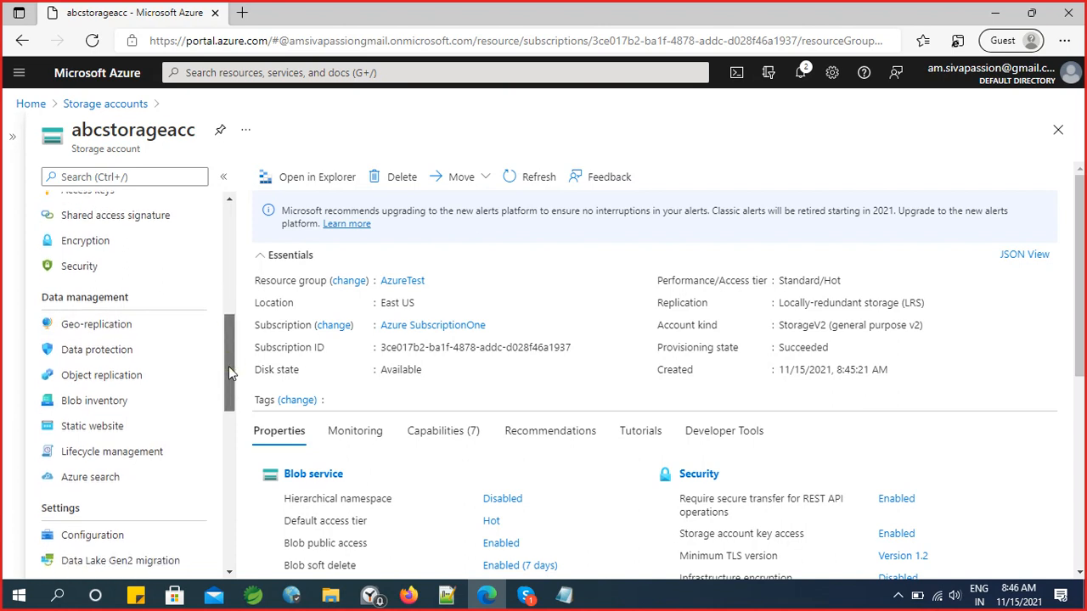
click(79, 423)
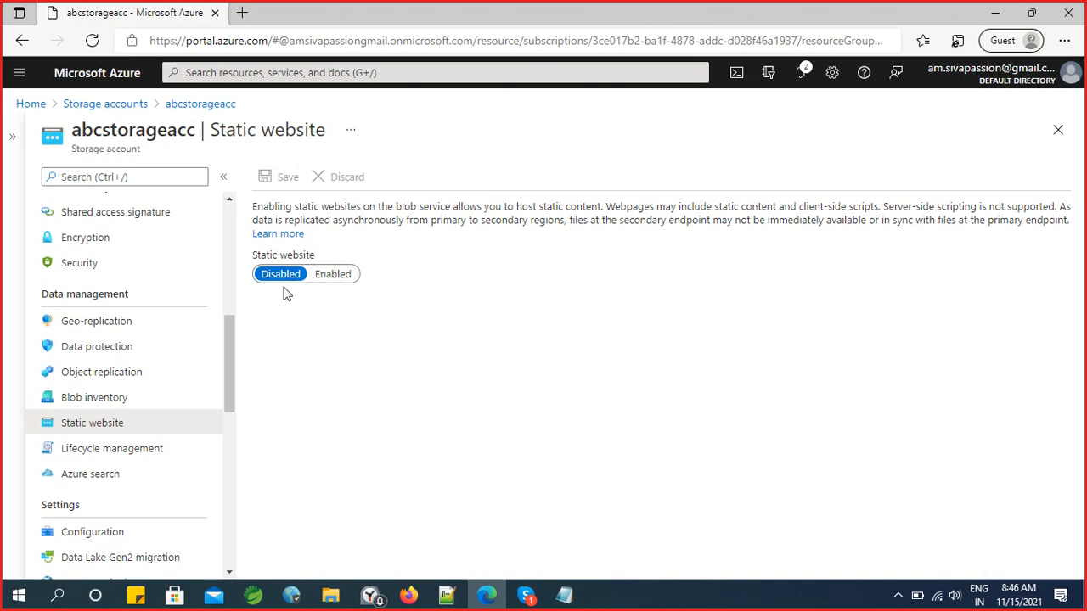
Enable the static website and enter index.html as both the index document name and the error document path
click(331, 275)
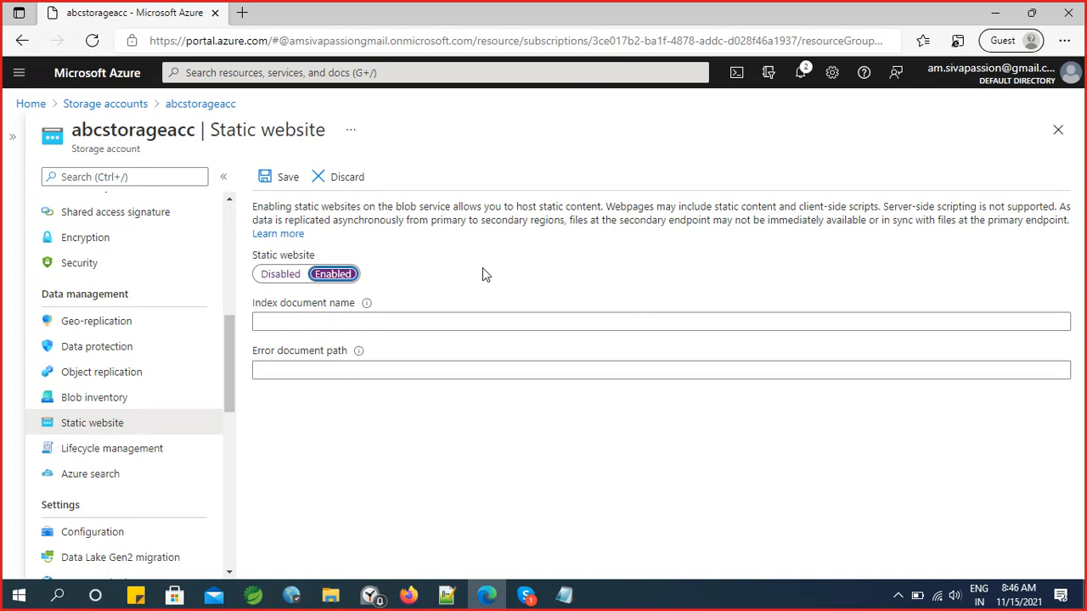
click(409, 321)
text(ind)
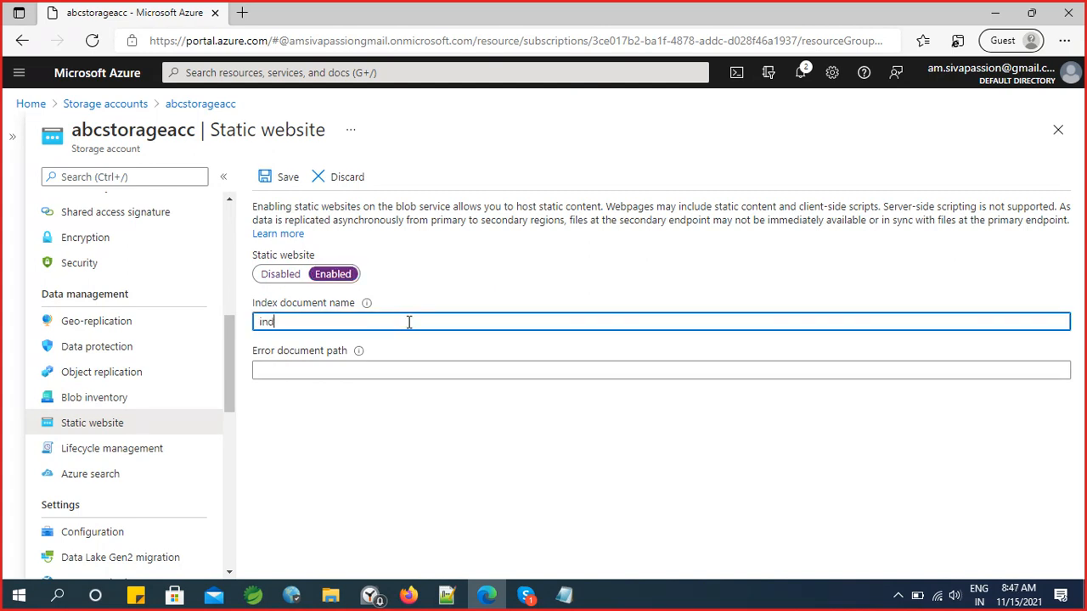
text(ex.html)
click(365, 366)
text(in)
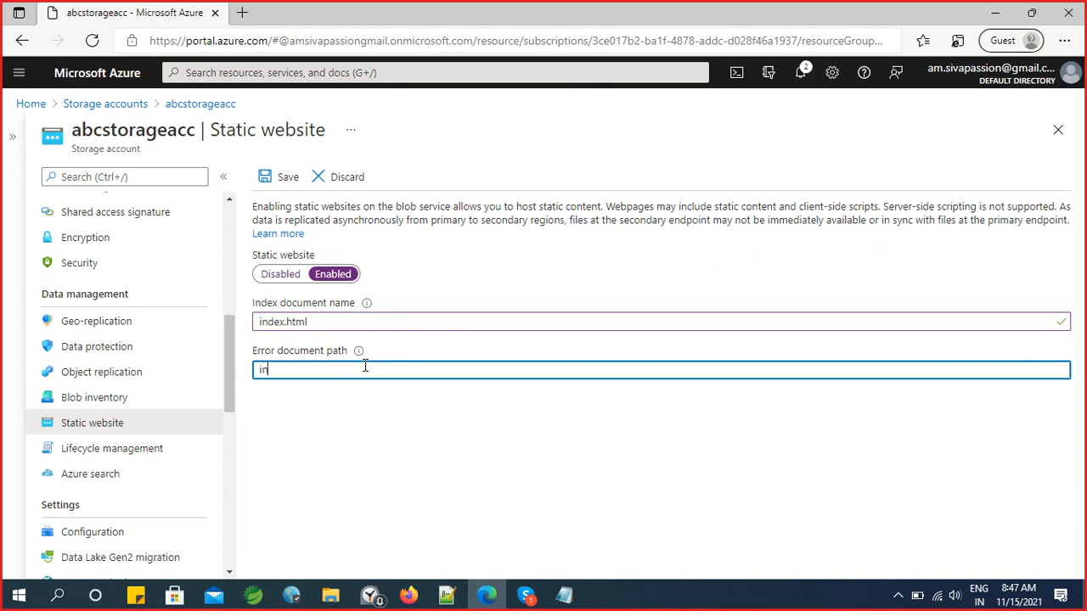
text(dex.html)
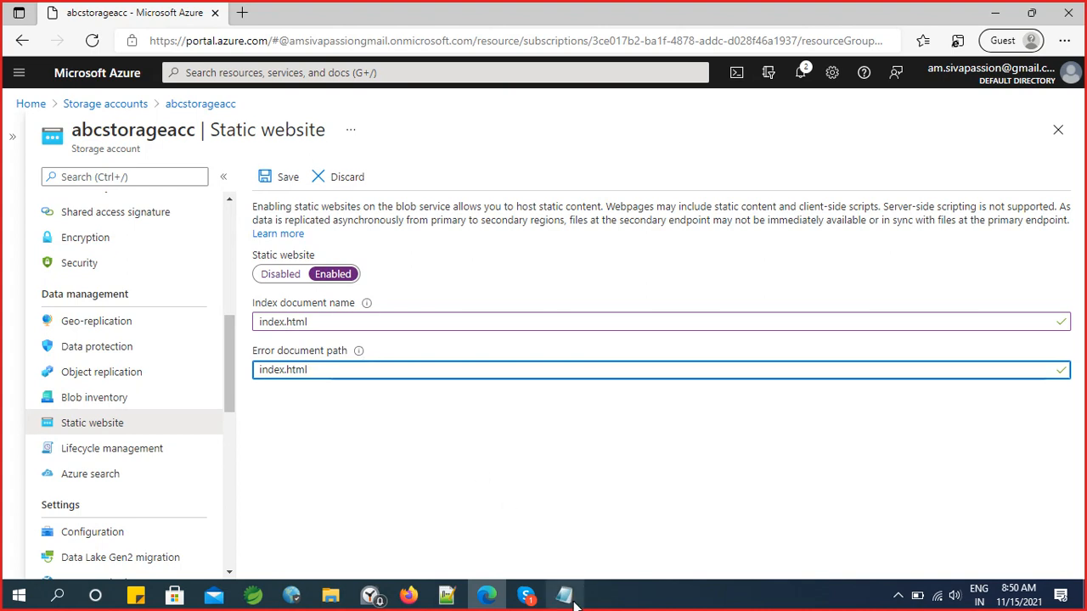
Highlight "static website" and "storage account" in the heading of the Notepad++ notes, and switch back to the Azure portal in Edge
click(448, 595)
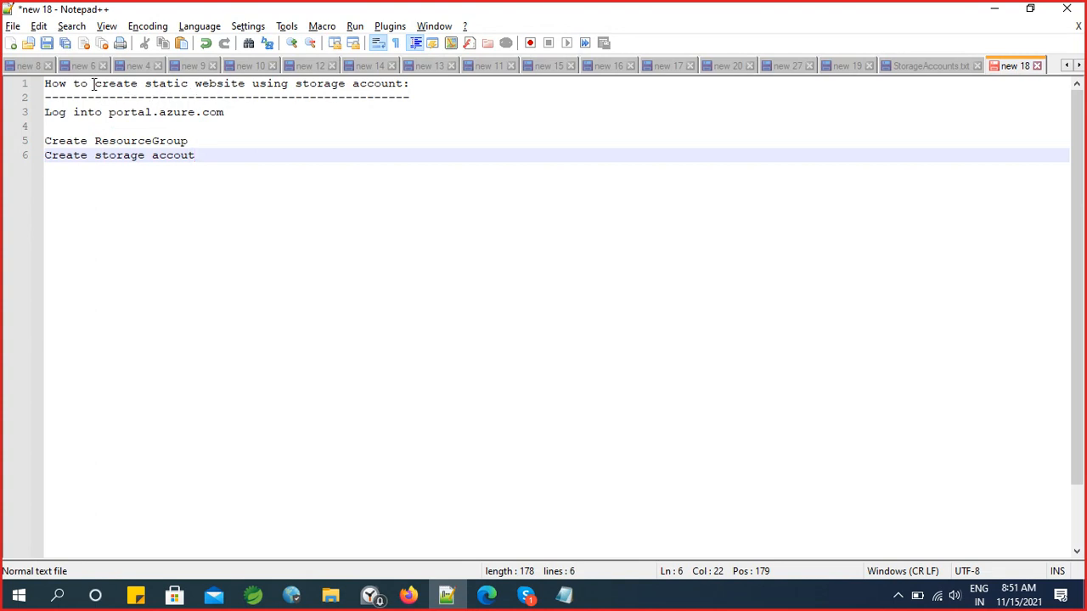
drag(145, 83, 245, 88)
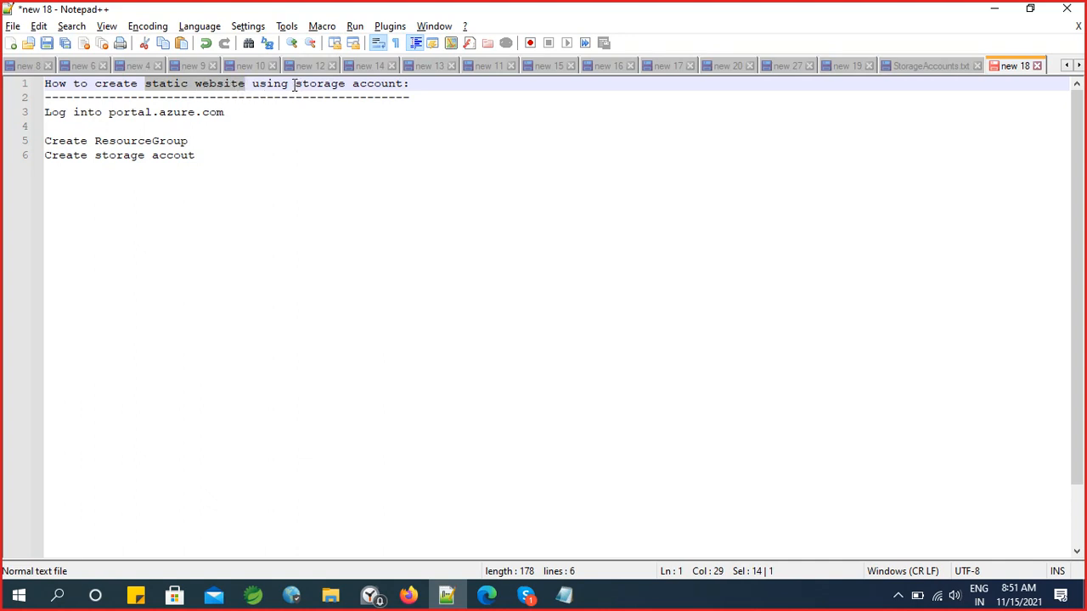
drag(295, 87, 401, 90)
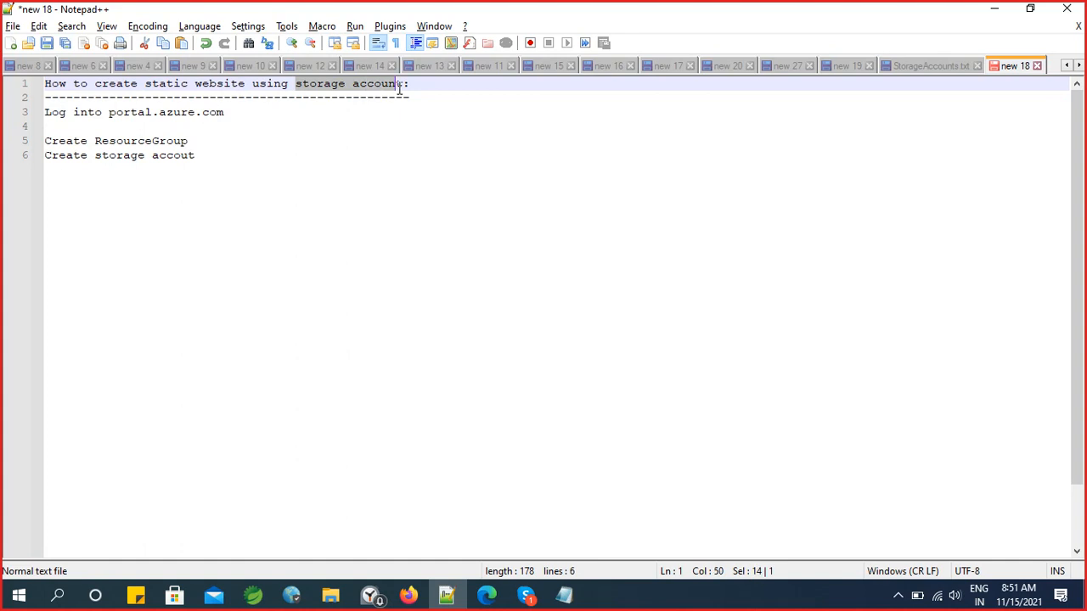
click(375, 164)
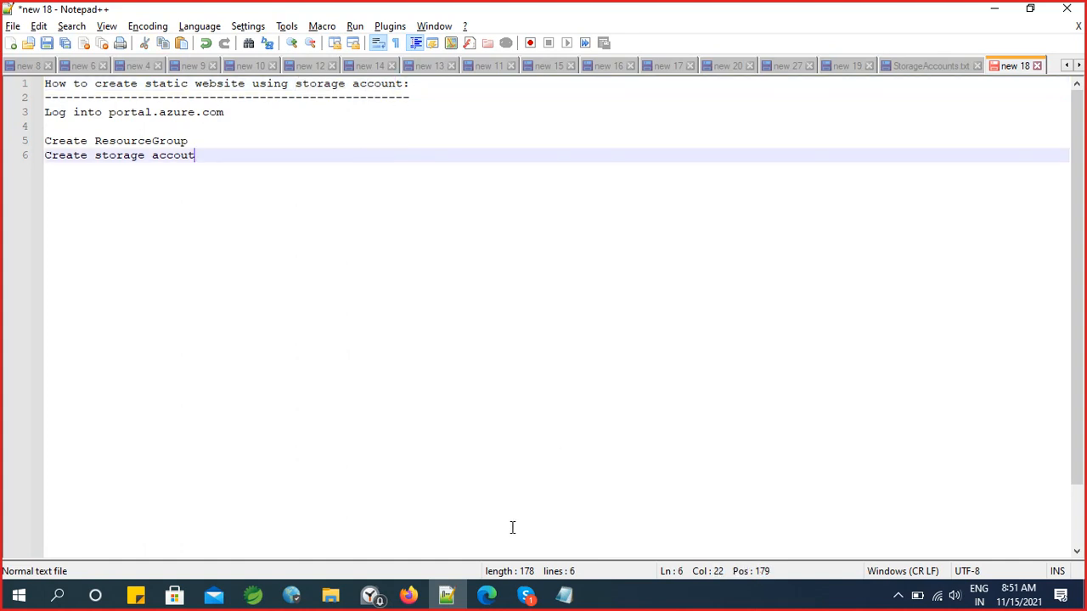
click(487, 599)
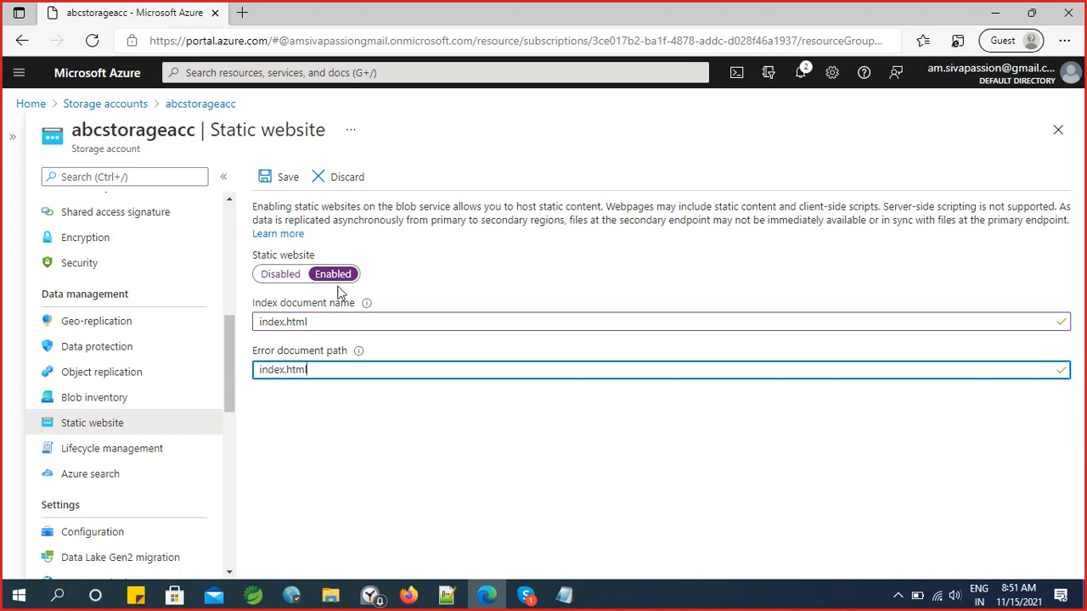
Save the static website settings and open the Containers list of abcstorageacc under Data storage
click(287, 176)
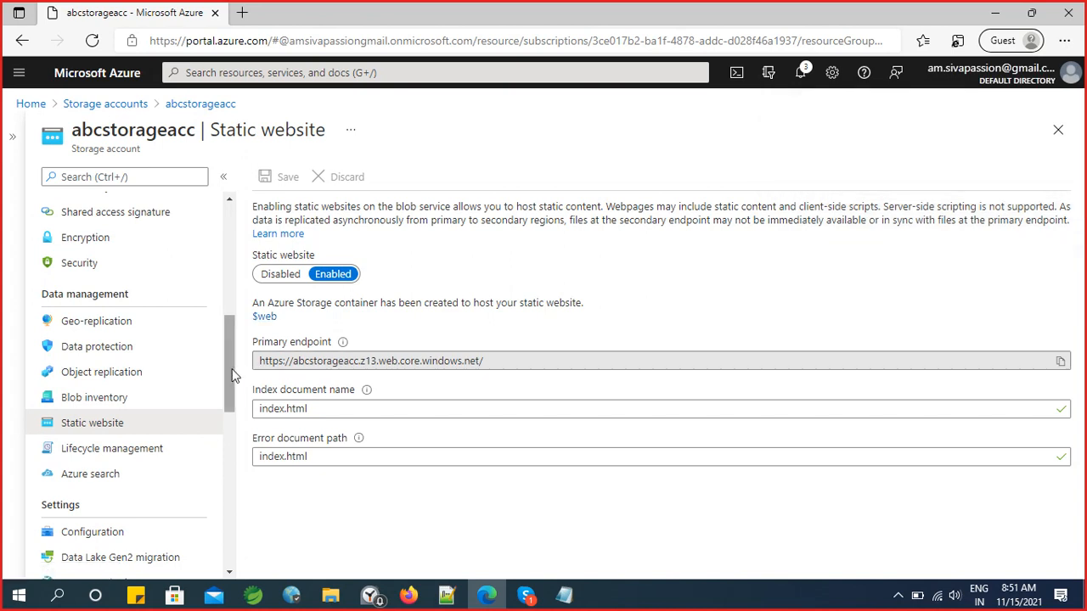
drag(234, 376, 236, 299)
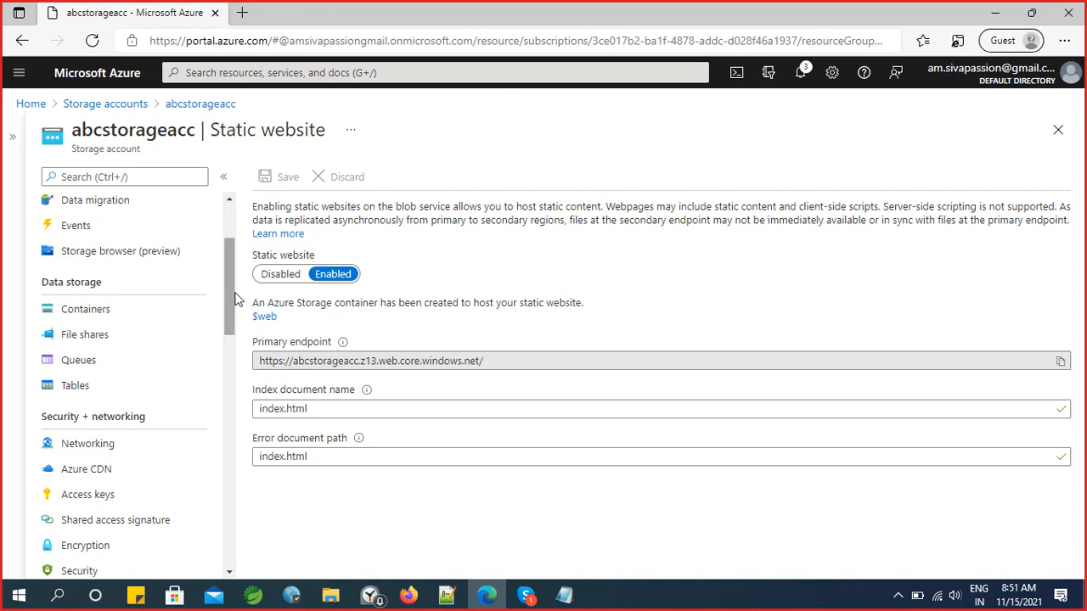
click(89, 311)
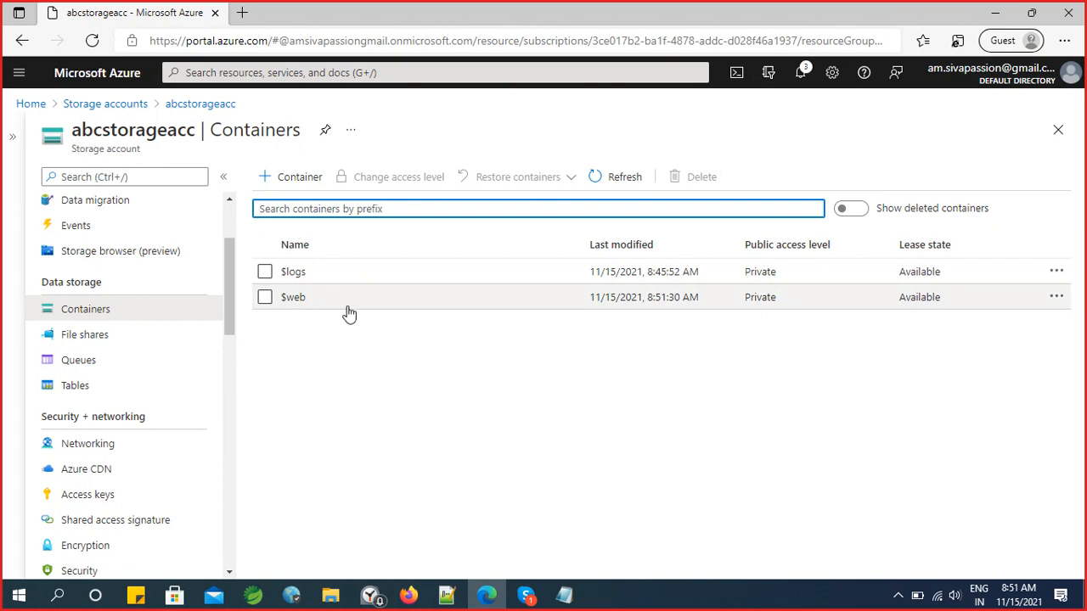
Revisit the Static website settings, return to the Containers list and open the $web container
drag(230, 301, 224, 389)
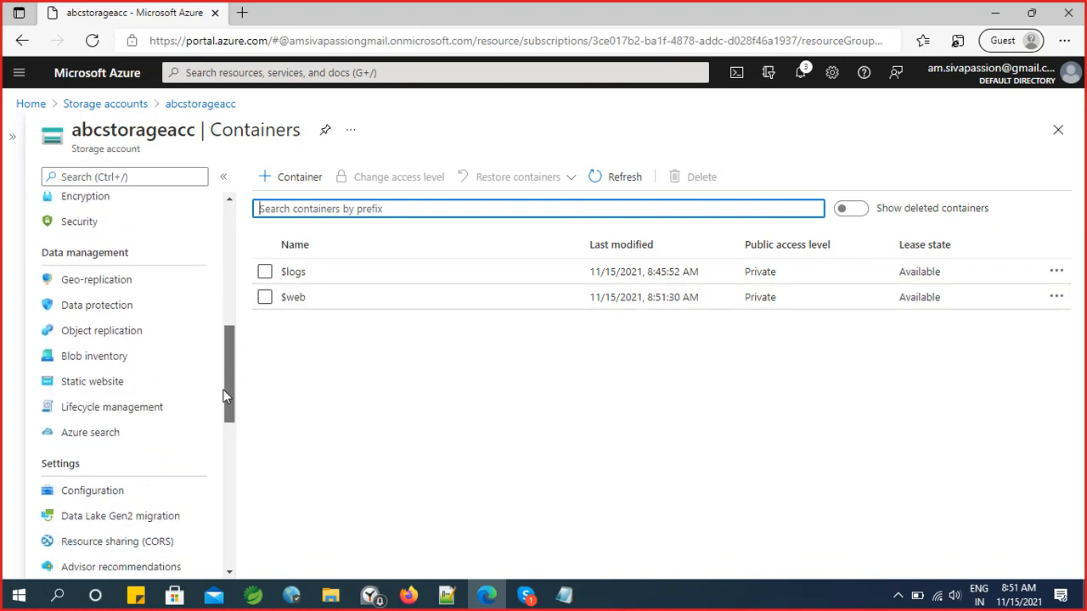
click(108, 391)
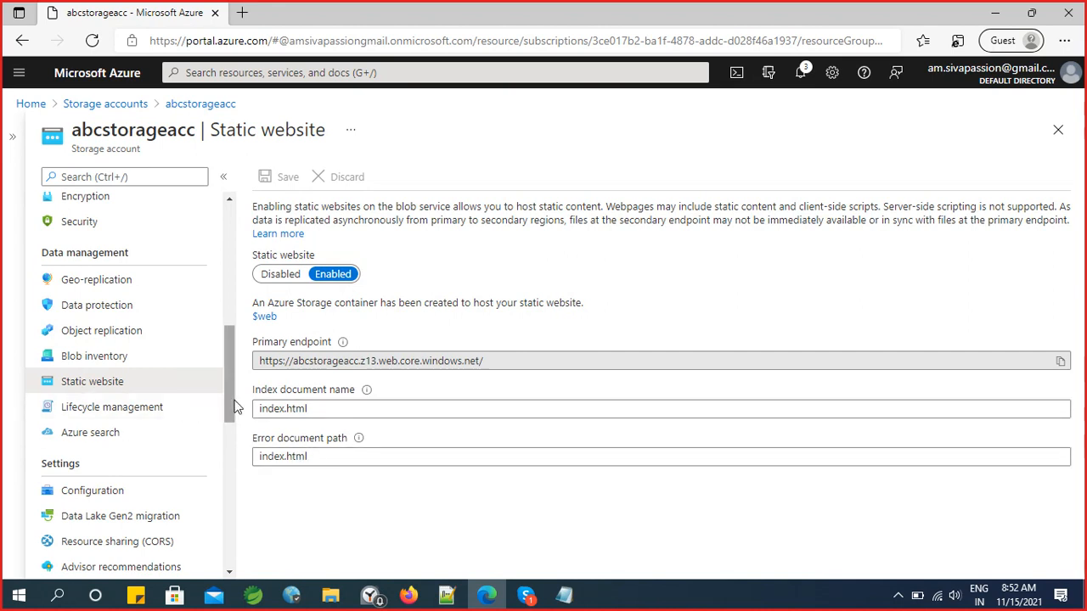
drag(235, 407, 236, 328)
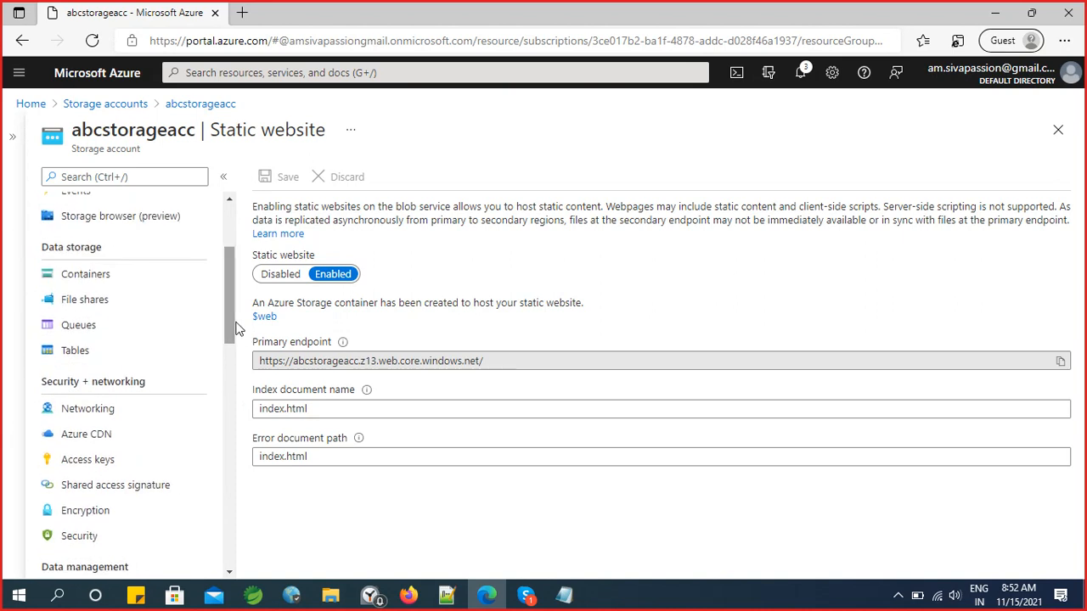
click(98, 276)
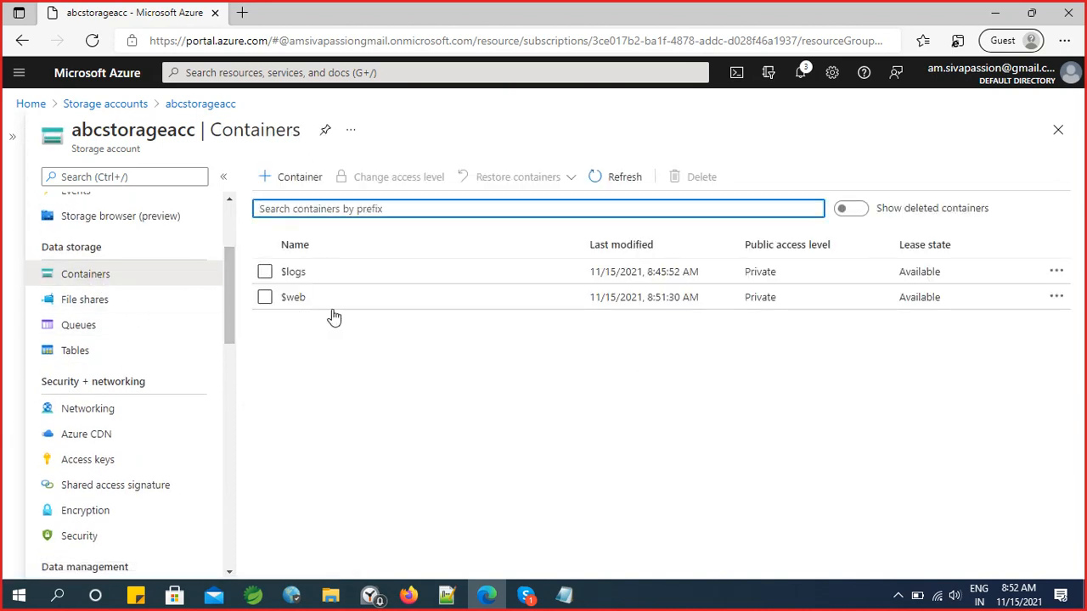
click(383, 306)
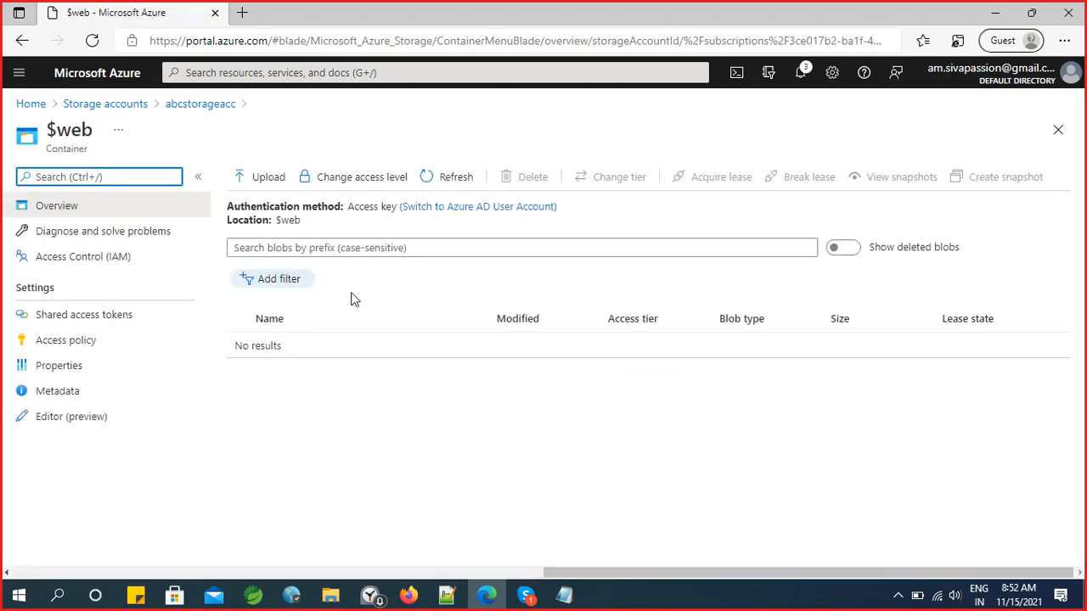
Change the $web container's public access level to Container (anonymous read access for containers and blobs)
click(358, 180)
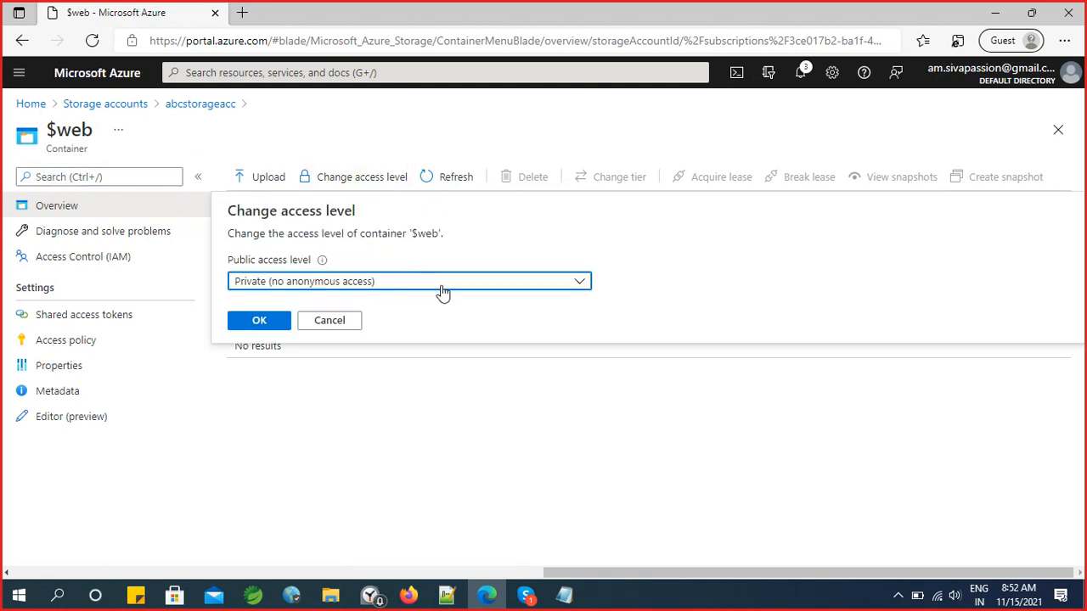
click(546, 289)
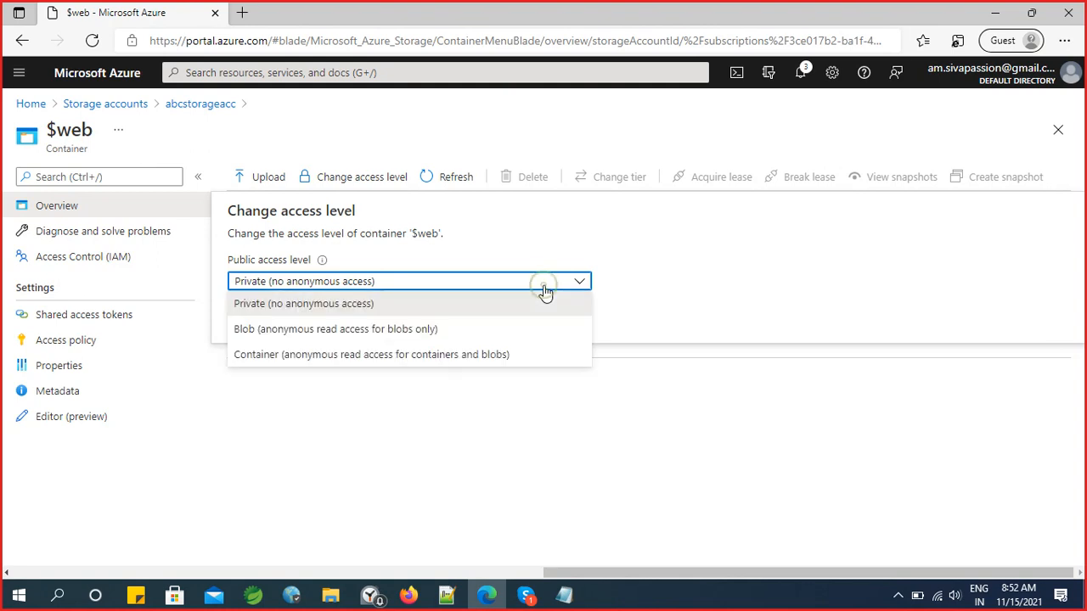
click(308, 355)
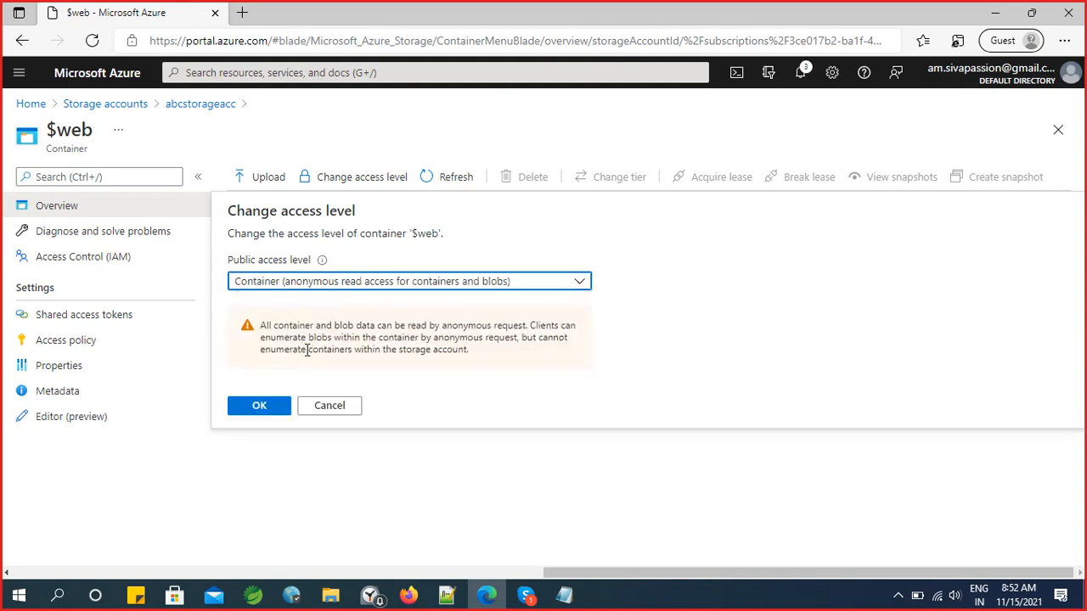
click(262, 407)
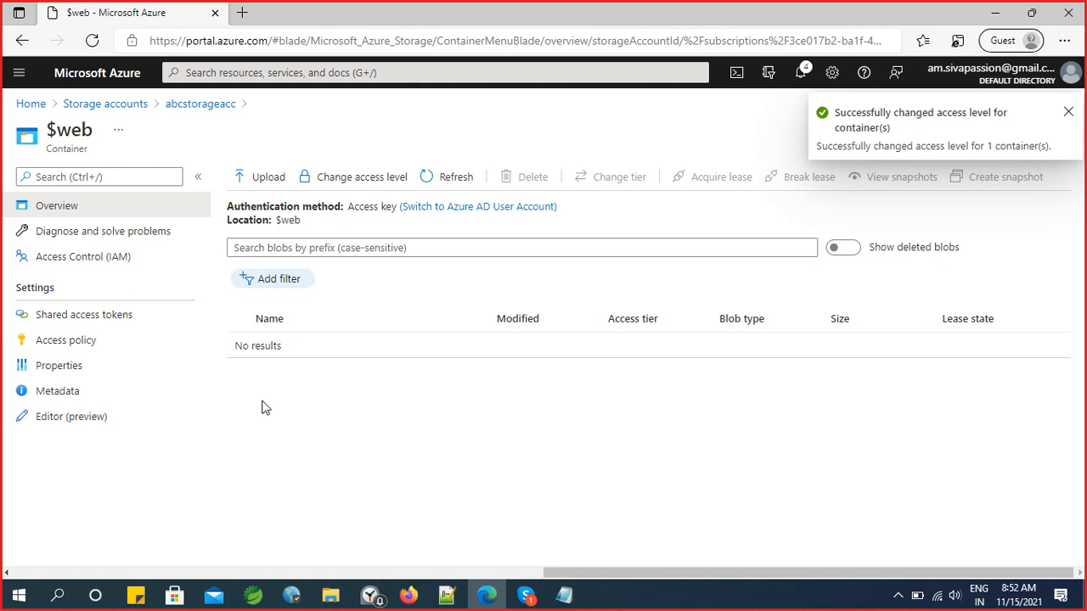
Start a blob upload to $web and browse to D:\A\Extra\New folder\storage html file, using the folder path copied from File Explorer
click(266, 183)
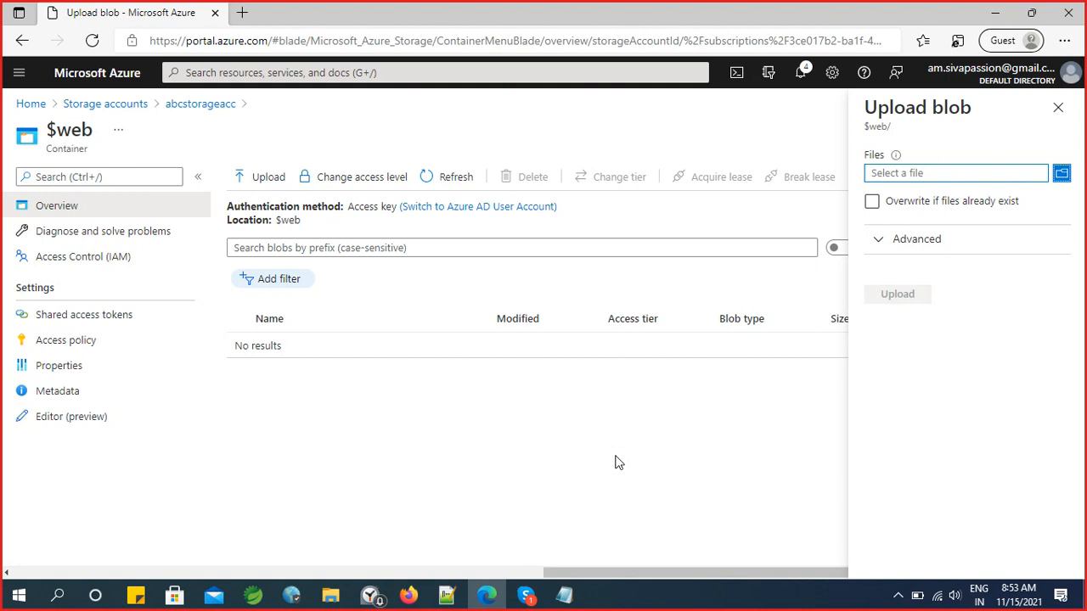
click(1061, 173)
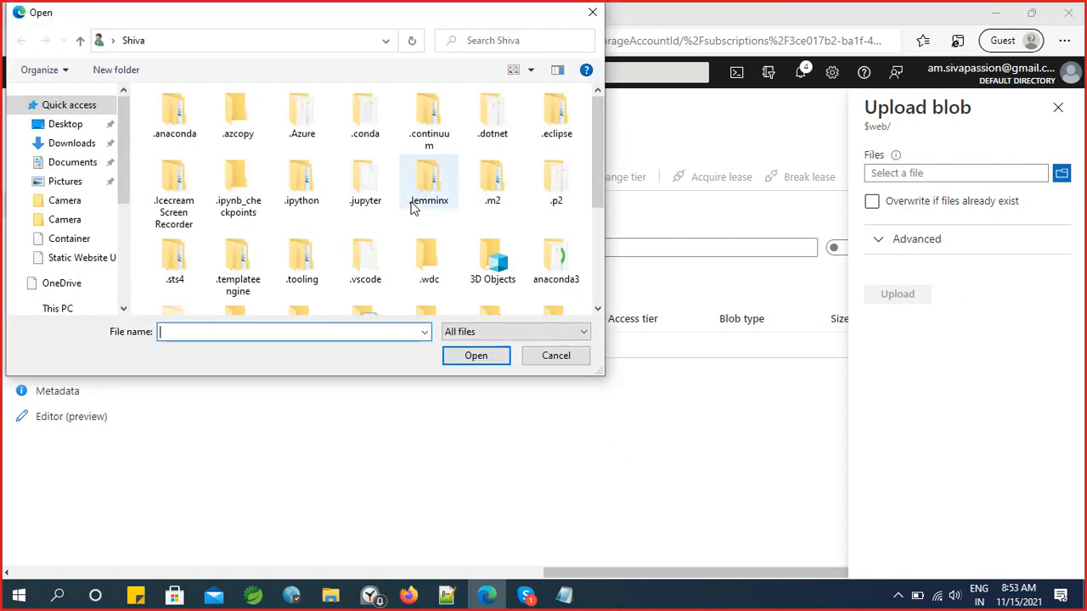
click(331, 595)
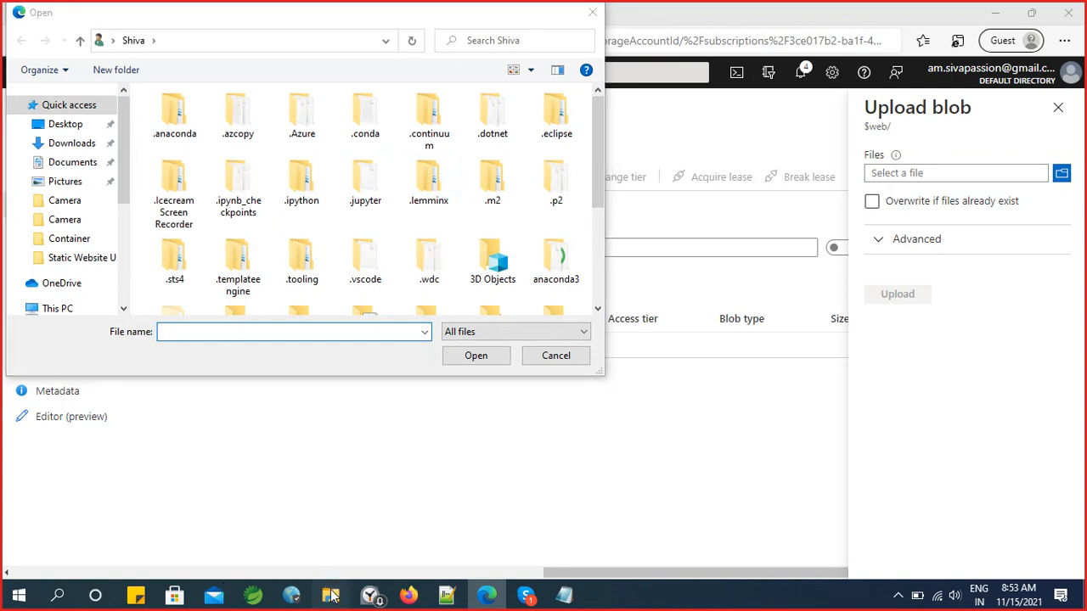
click(479, 126)
key(ctrl+c)
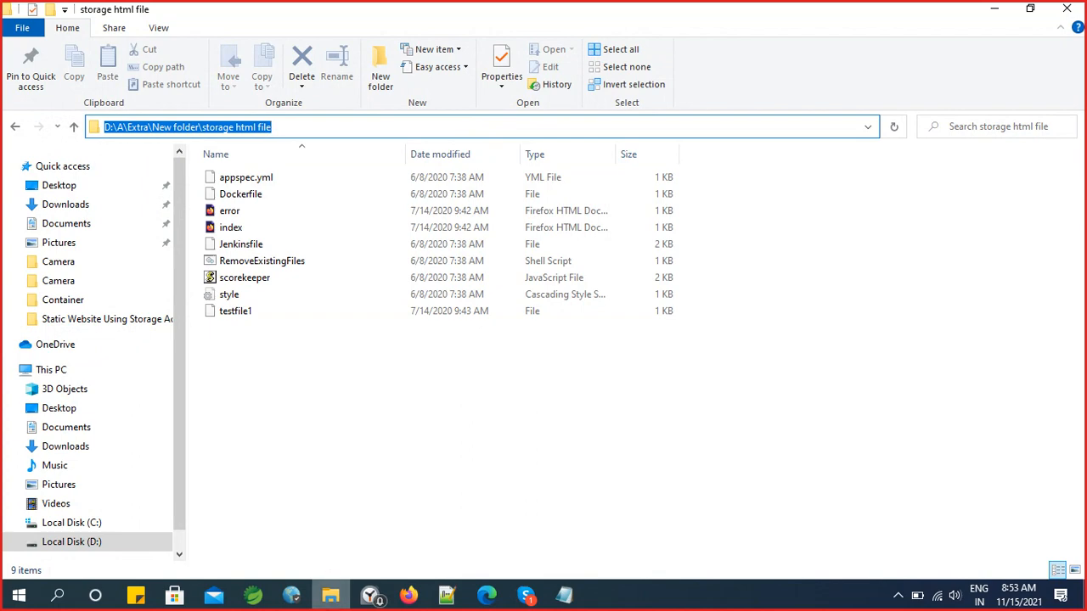
click(330, 594)
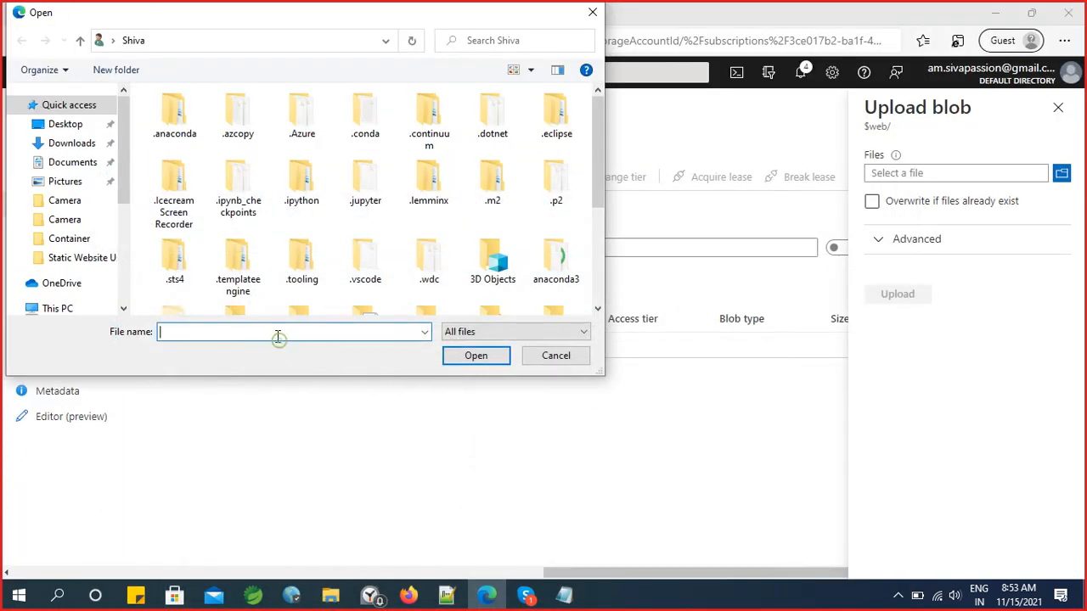
key(ctrl+v)
key(Return)
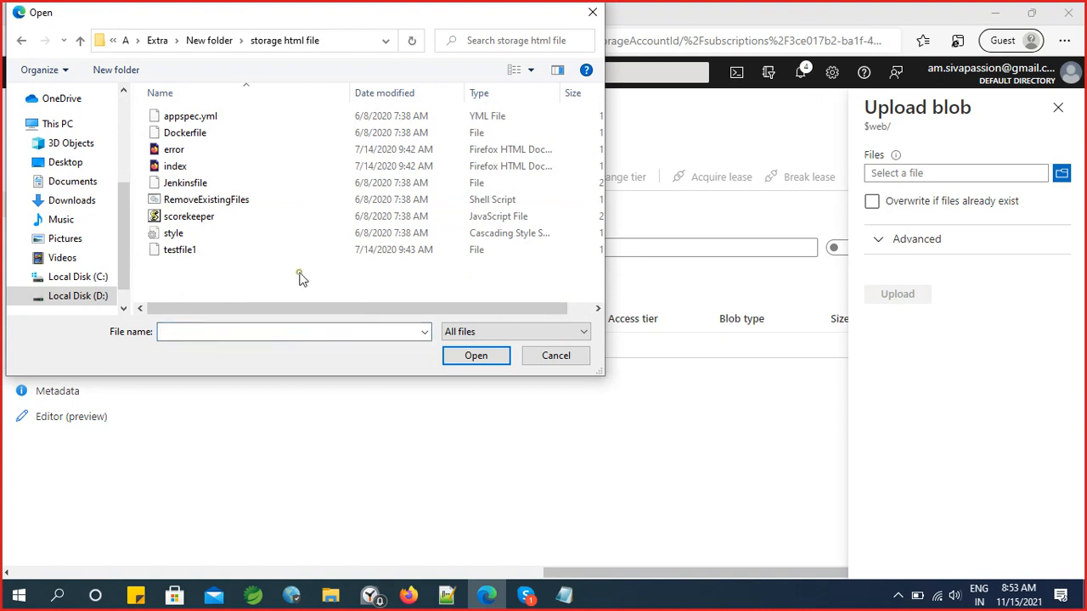
Upload all files from the storage html file folder to $web, and close the notification and the Upload blob pane
key(ctrl+a)
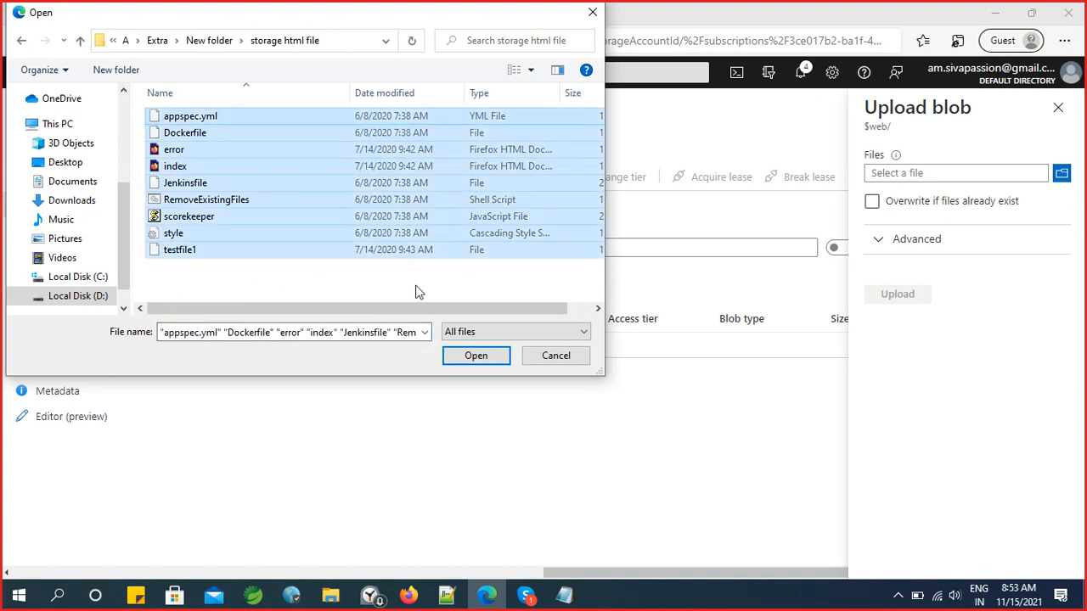
click(476, 355)
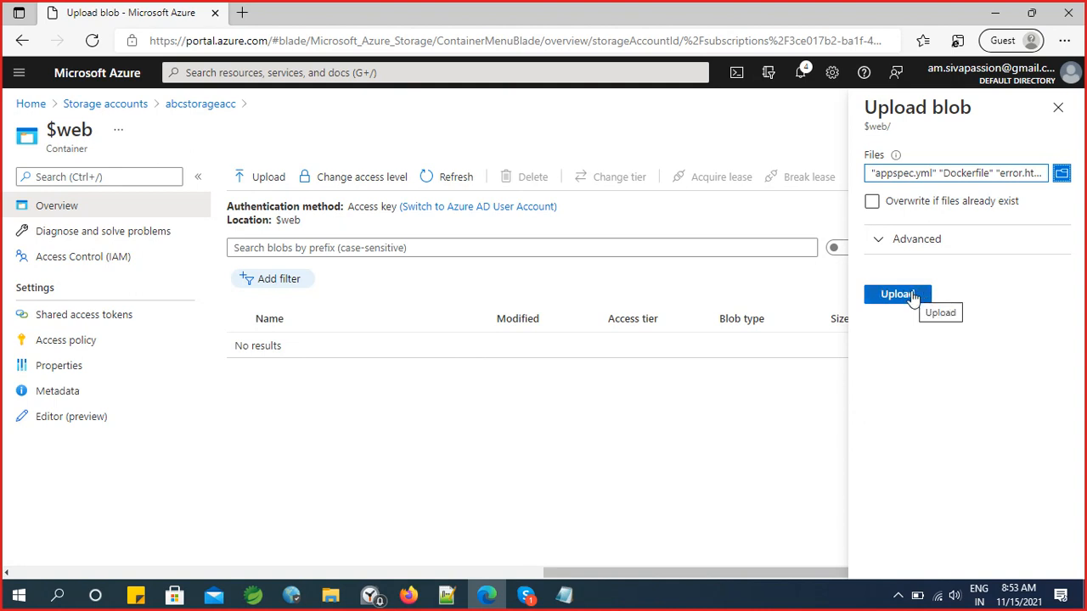
click(872, 207)
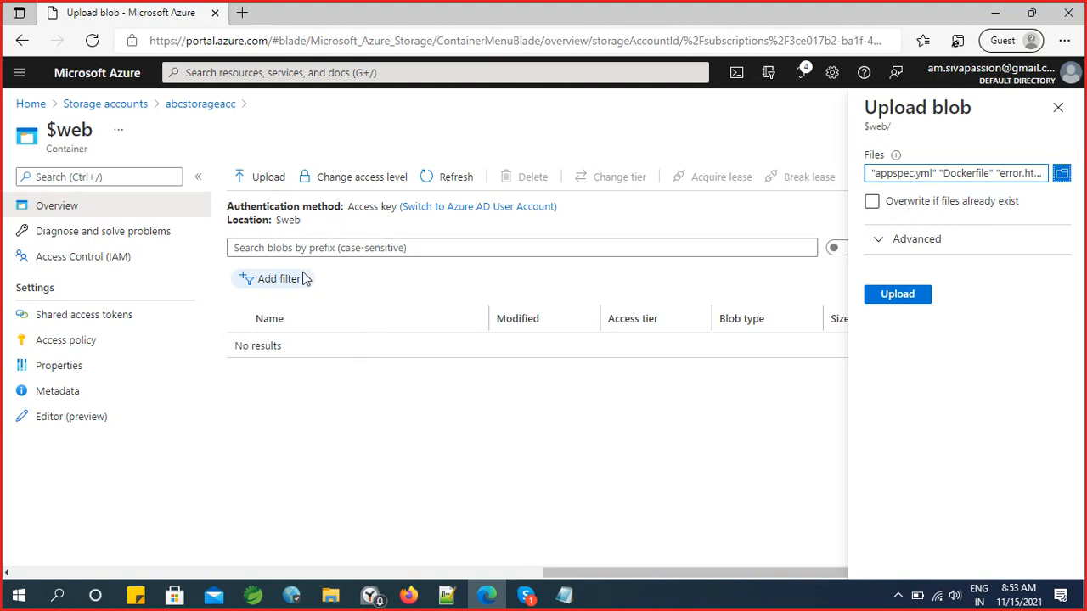
drag(57, 129, 94, 130)
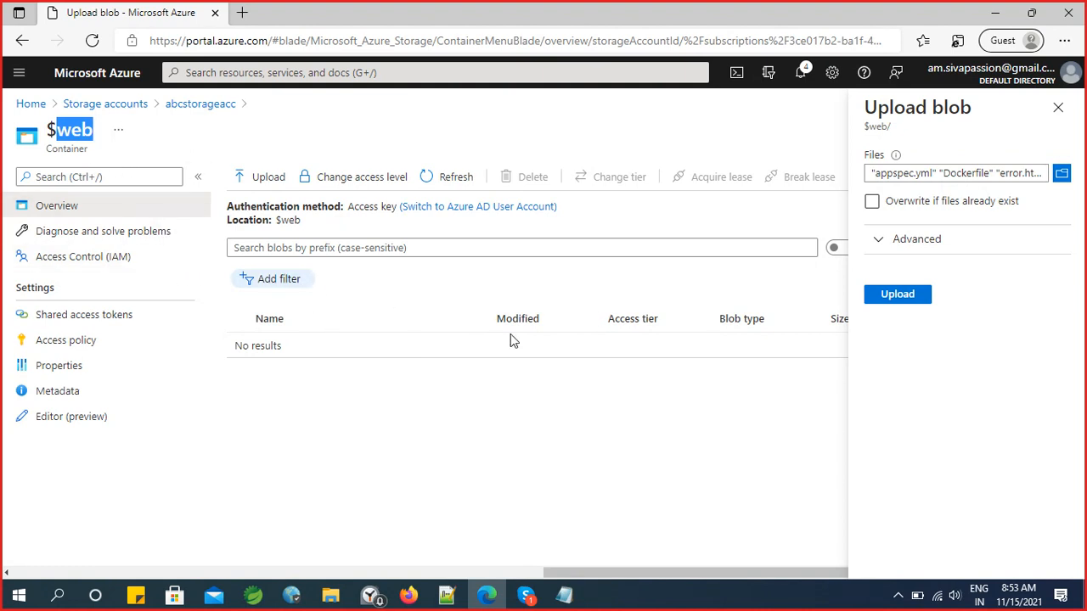
click(913, 201)
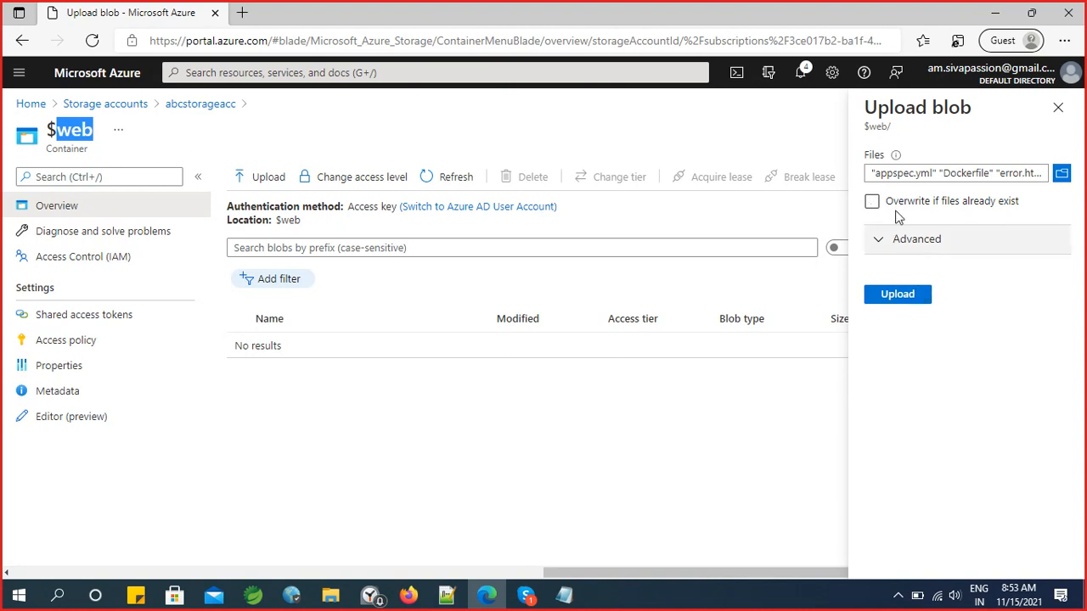
click(905, 298)
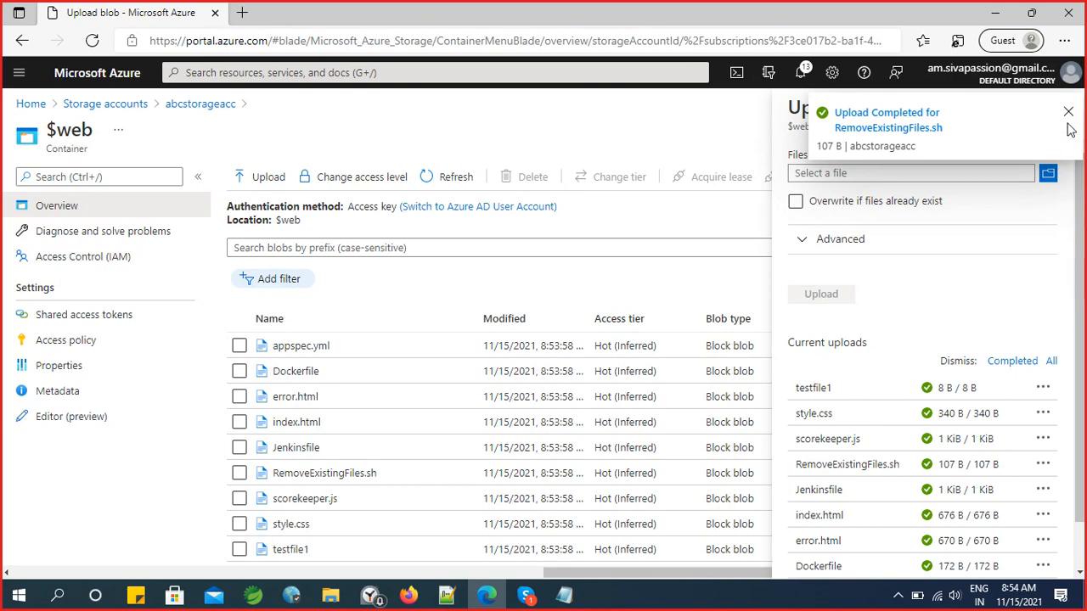
click(1068, 115)
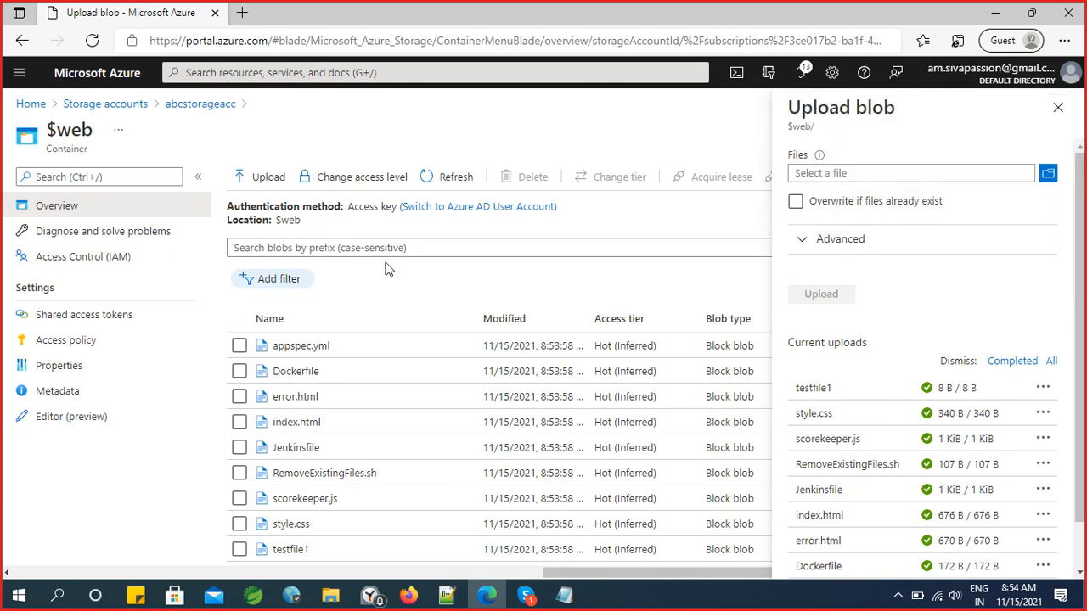
click(1058, 107)
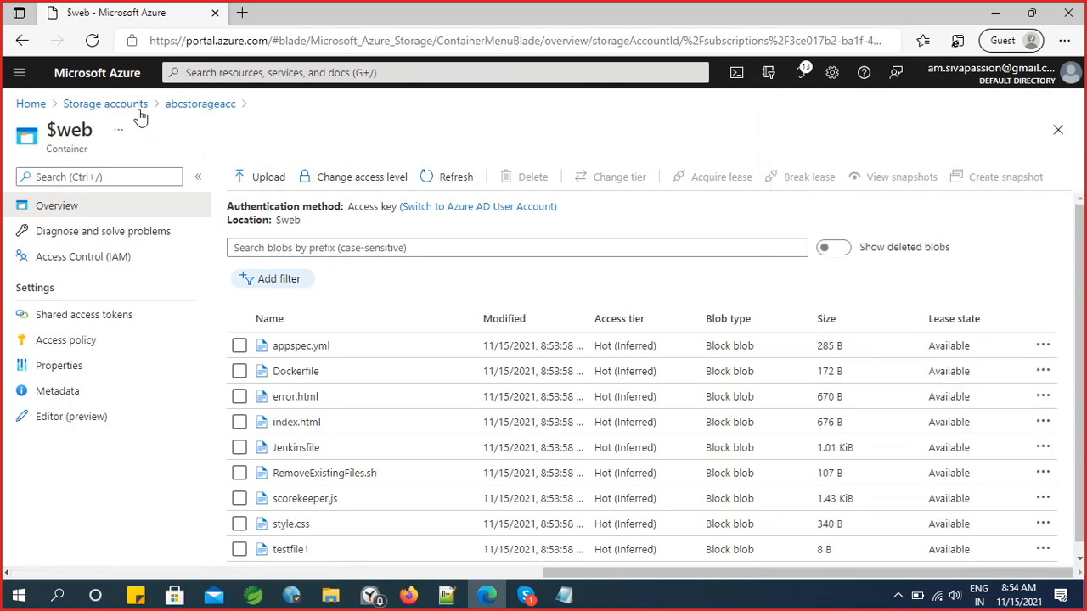
Return to the Static website settings of abcstorageacc and copy the primary endpoint URL
click(181, 107)
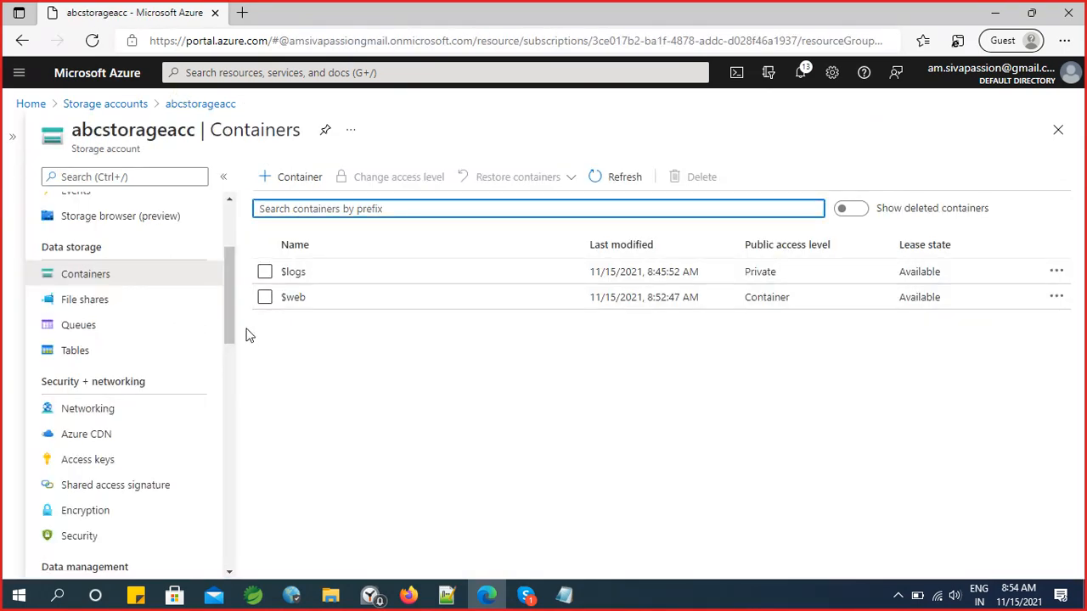
drag(233, 324, 225, 405)
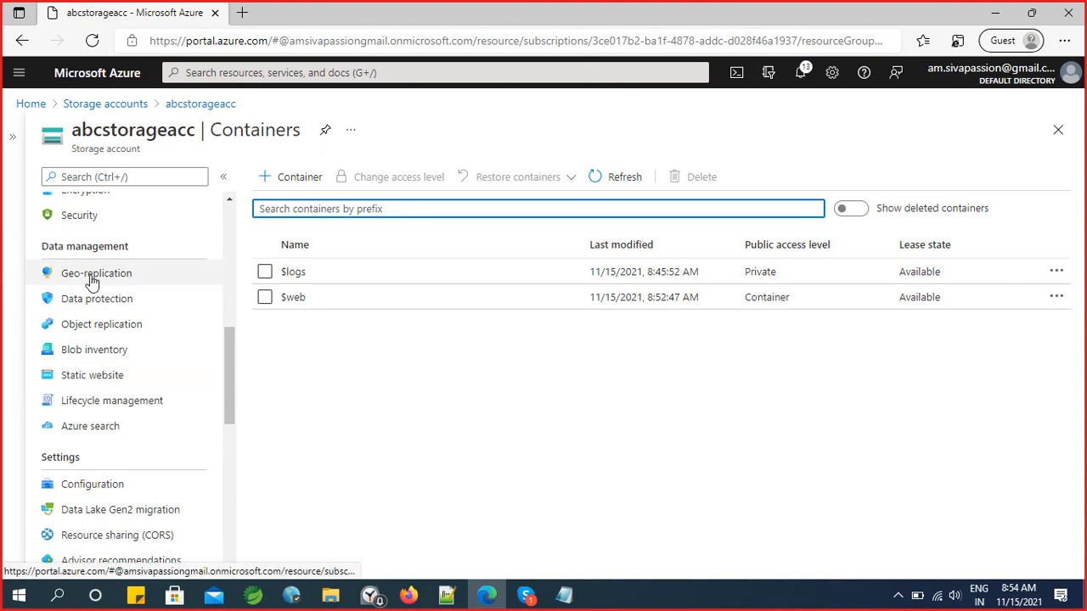
click(90, 377)
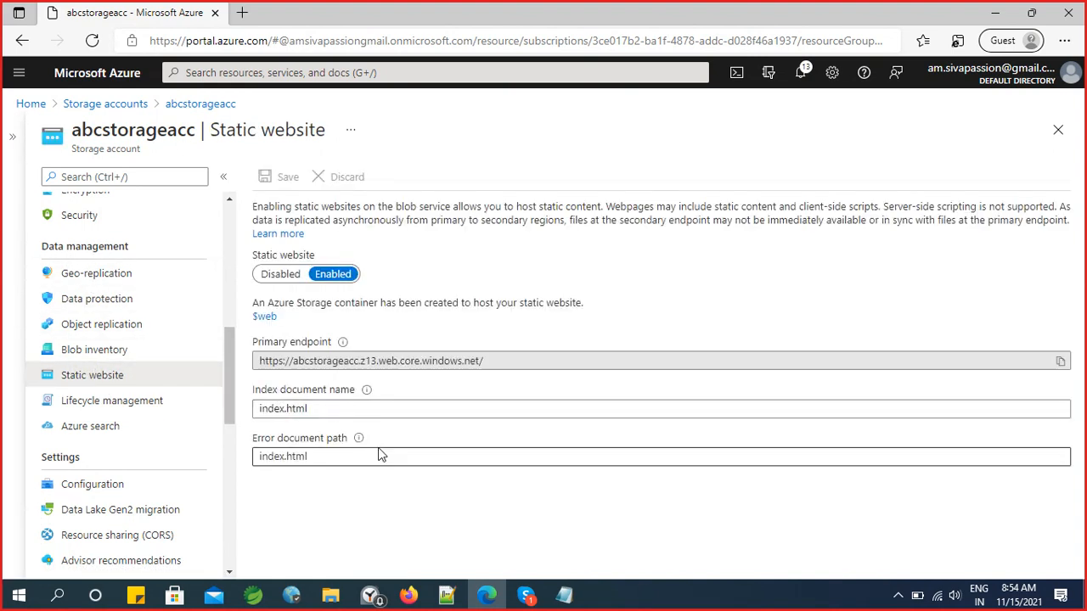
click(1060, 362)
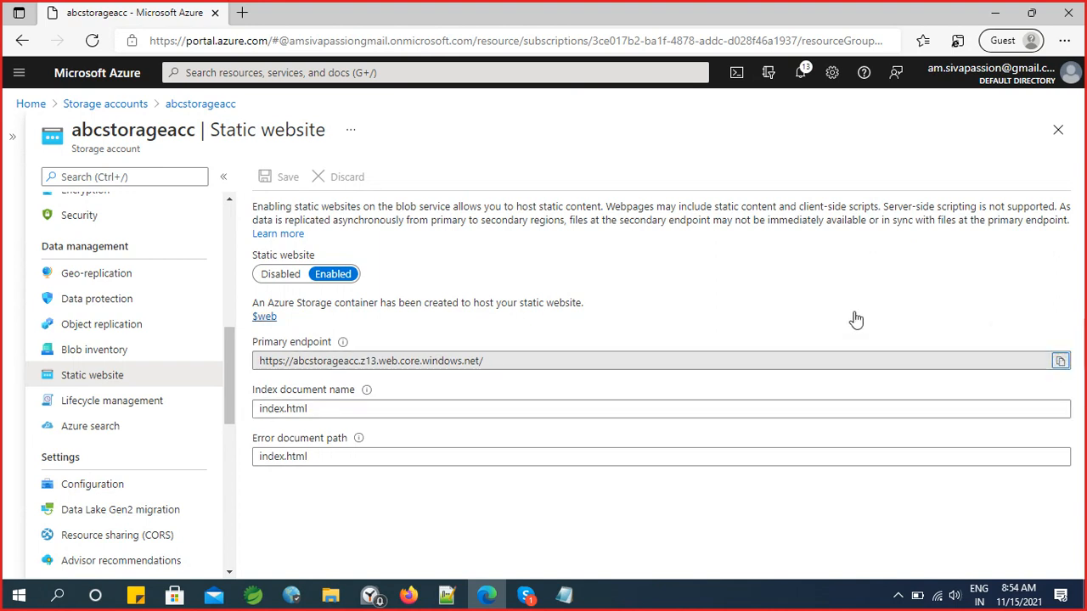
click(242, 13)
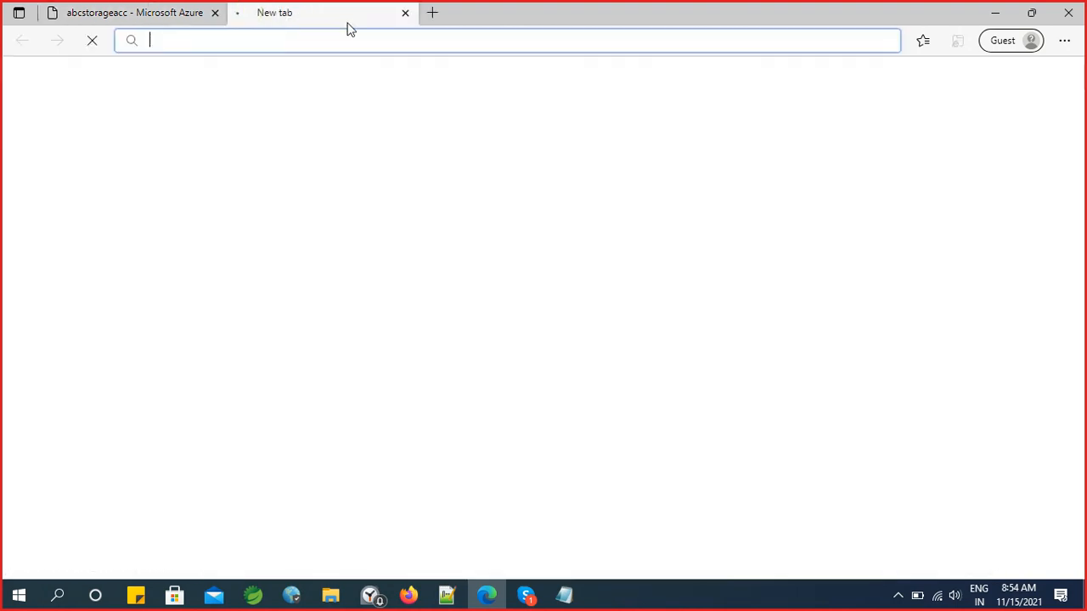
key(ctrl+v)
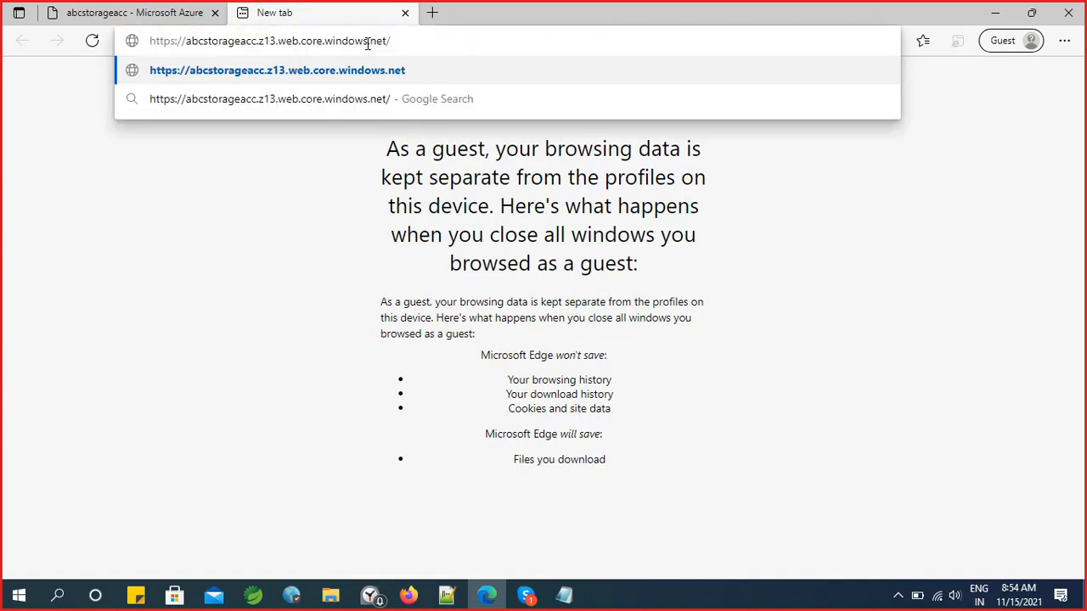
key(Return)
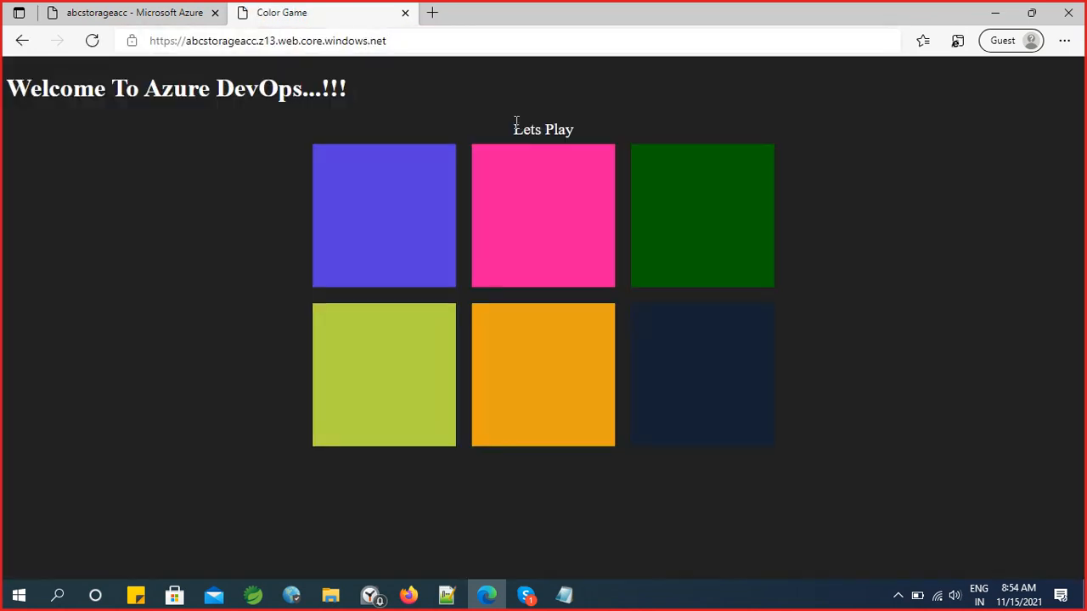
Test the hosted Color Game by choosing the pink and blue-violet tiles, and reload the site for a new round
click(514, 199)
click(365, 203)
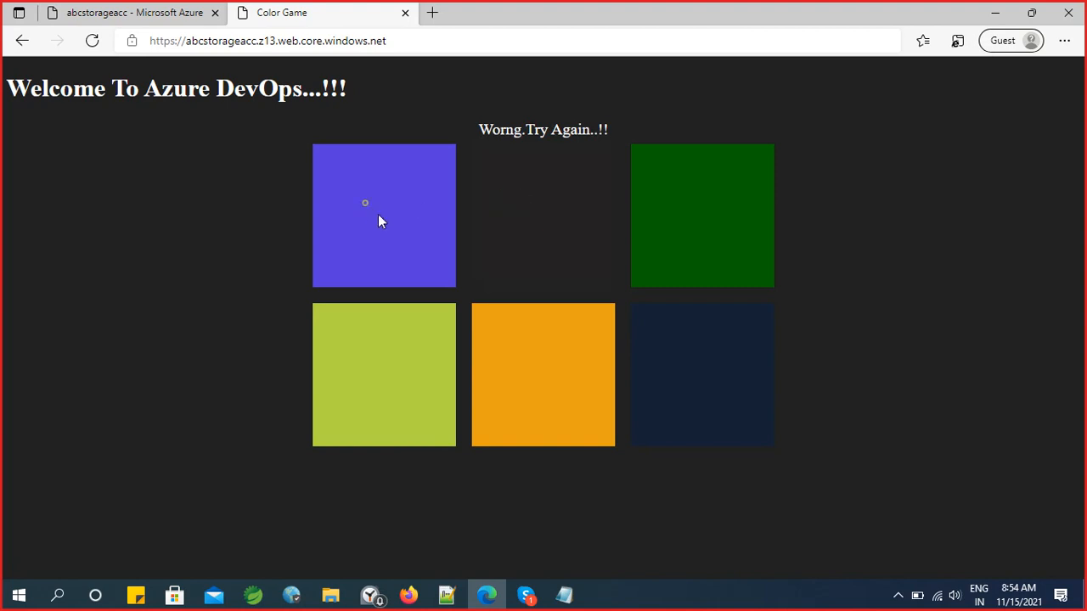
click(606, 237)
click(452, 193)
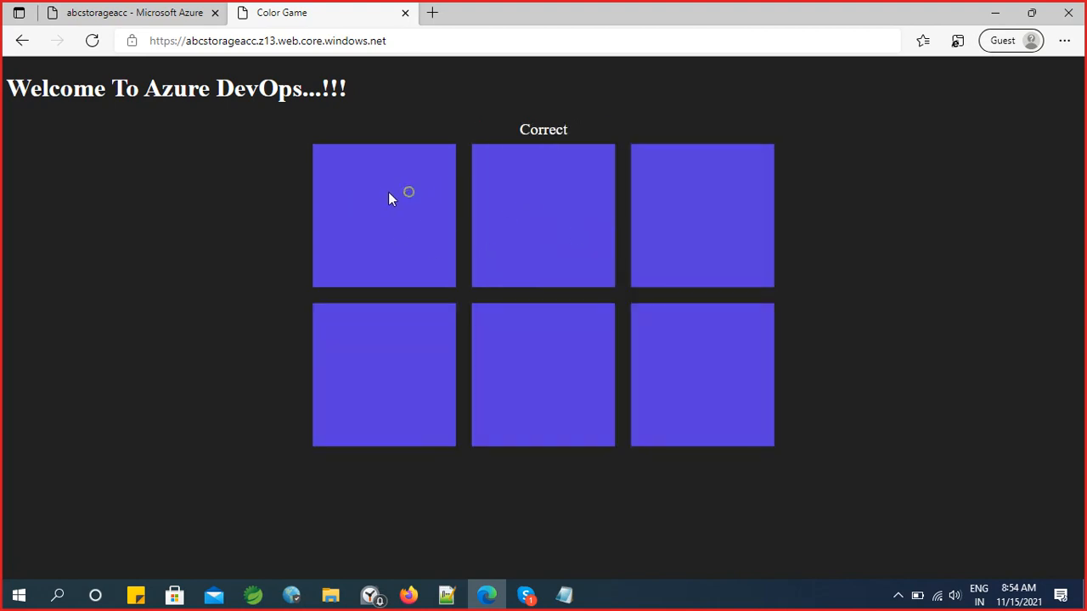
click(690, 386)
click(413, 49)
key(Return)
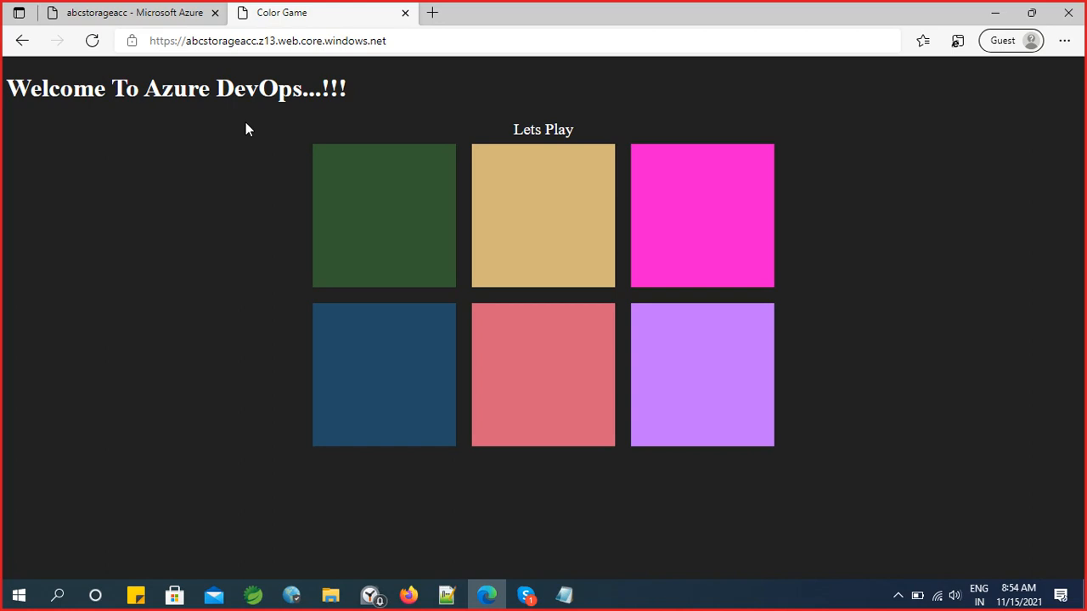
Compare the hosted page with the Static website settings and the style, error and index files in the storage html file folder
click(163, 19)
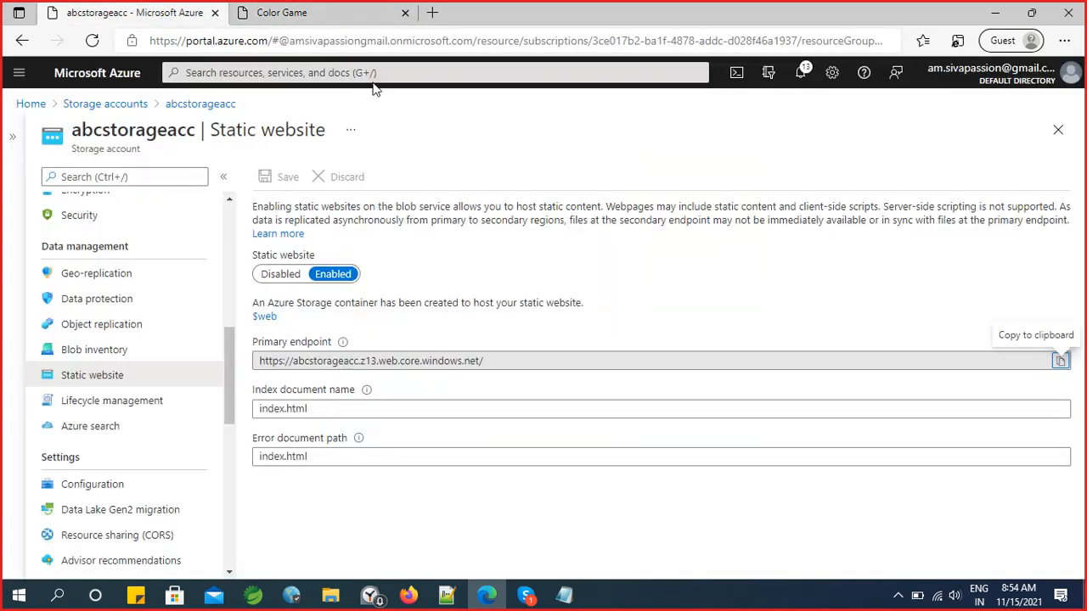
click(304, 10)
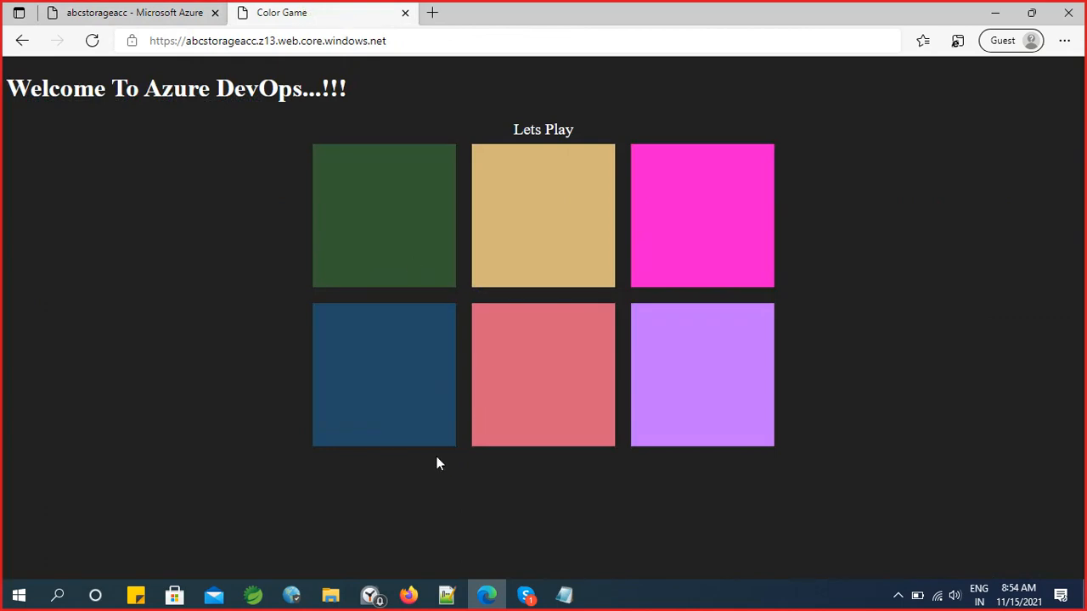
click(330, 596)
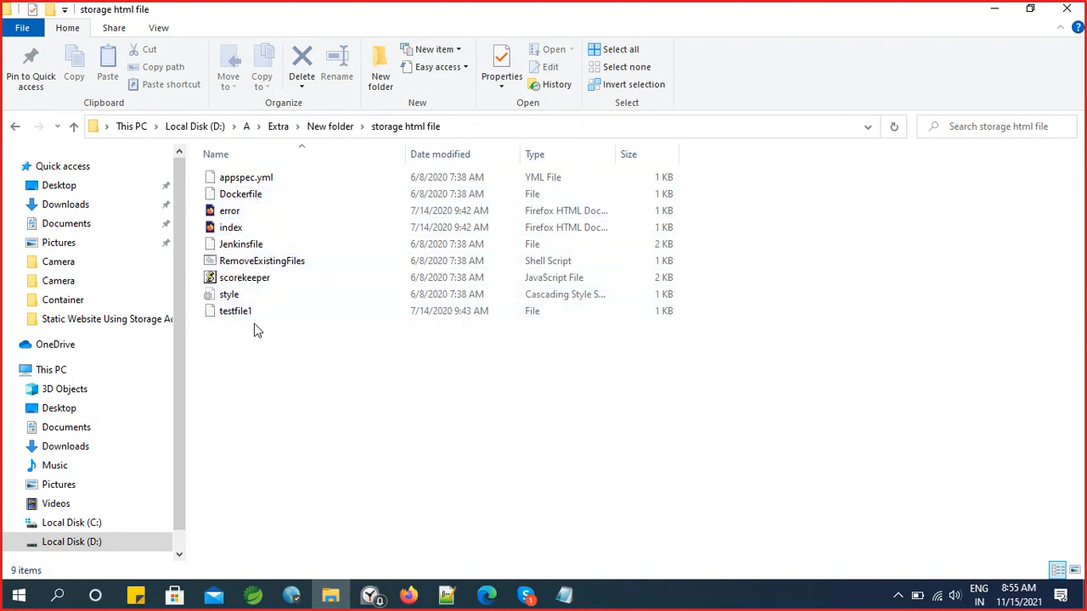
click(259, 295)
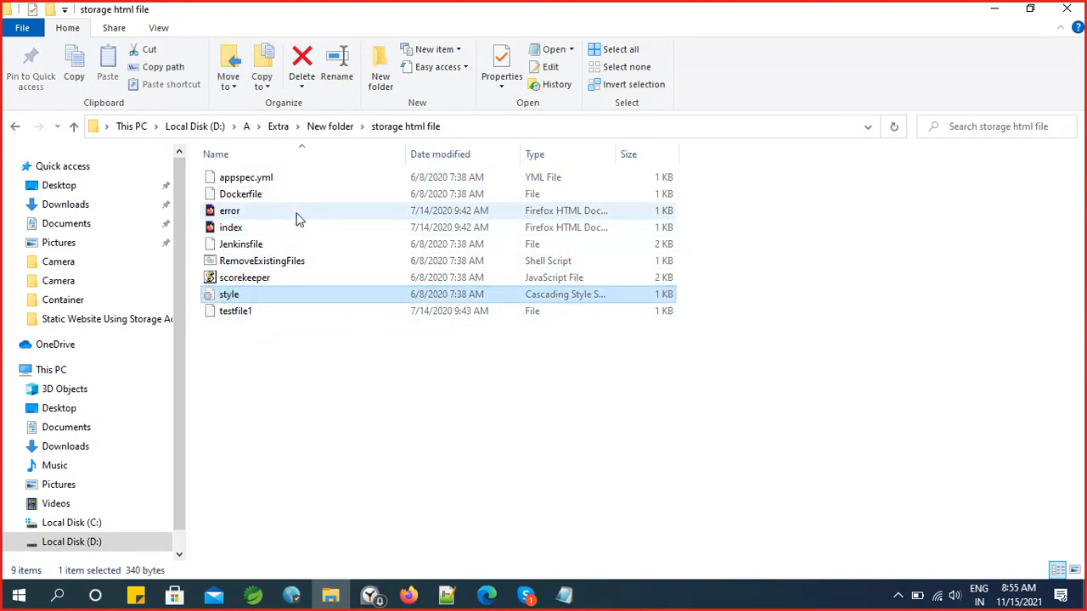
double_click(250, 214)
click(242, 232)
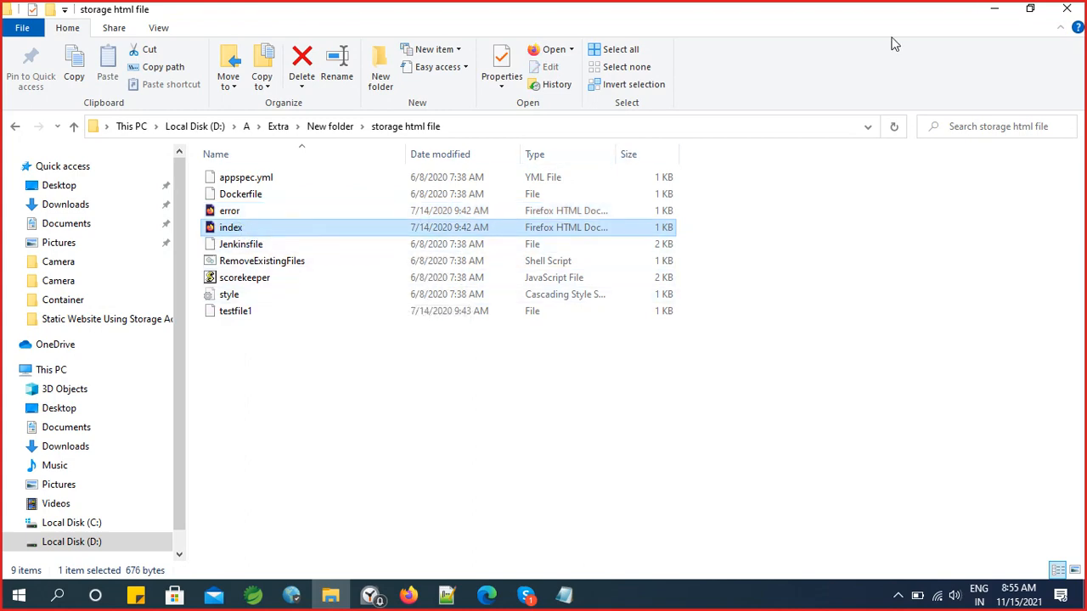
click(995, 9)
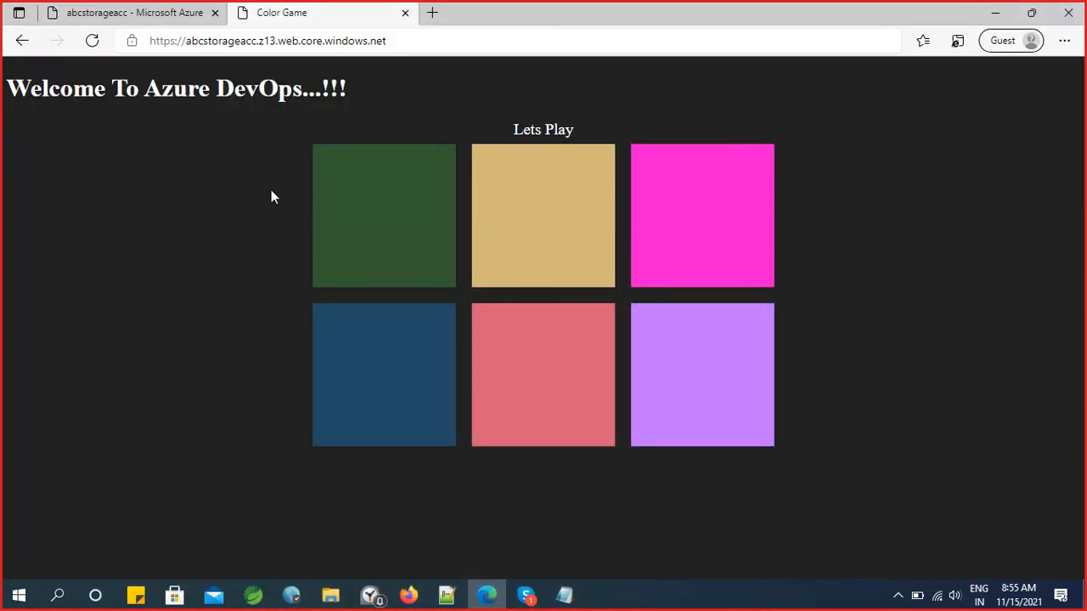
click(164, 15)
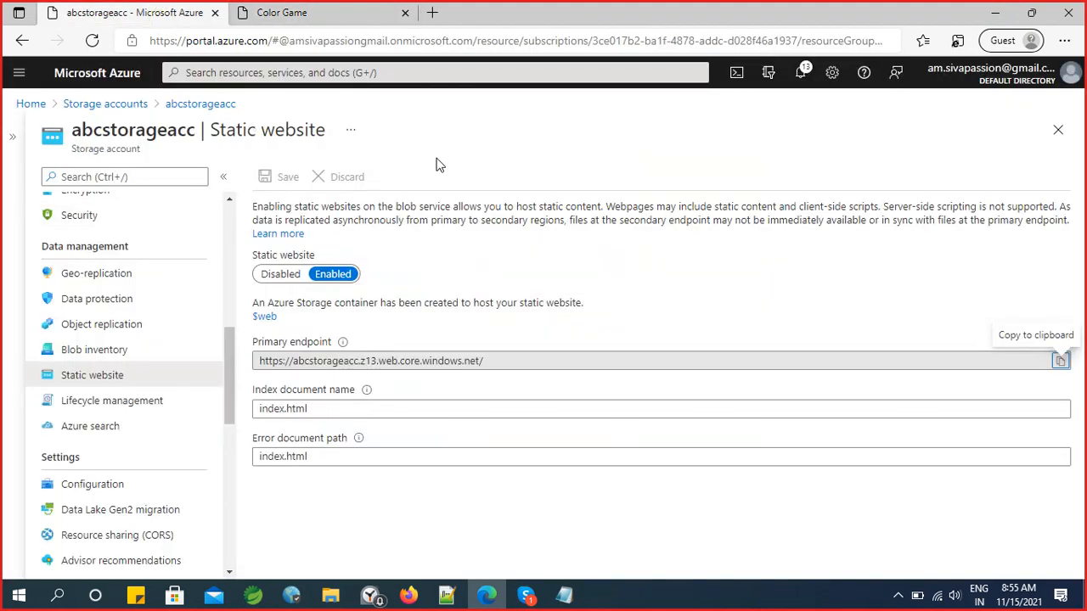
click(330, 13)
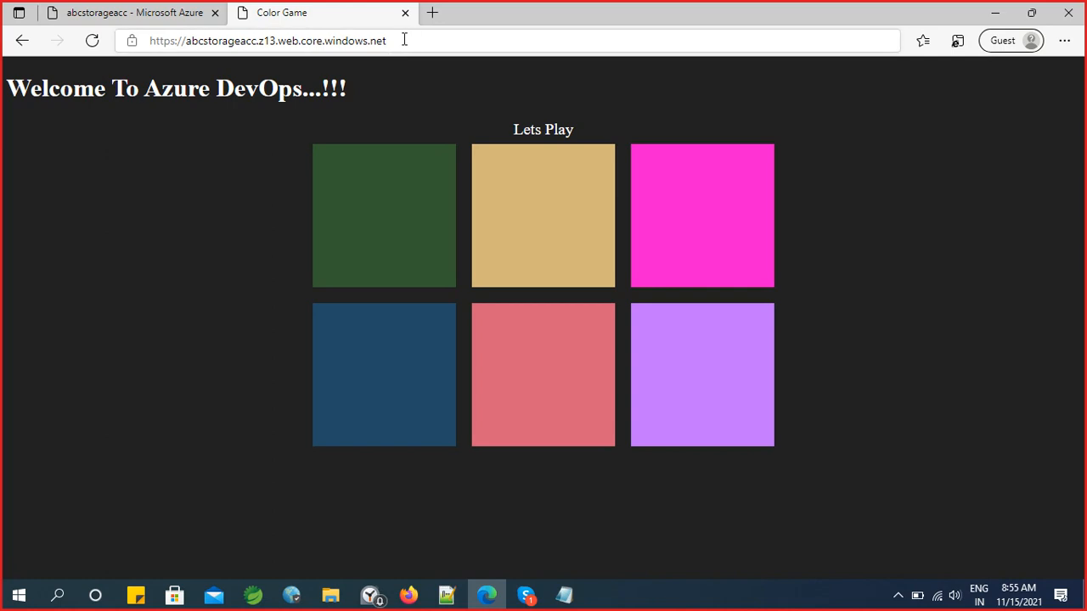
Play the hosted game by choosing the tan, magenta and dark green tiles, and reload the site for new colours
click(555, 203)
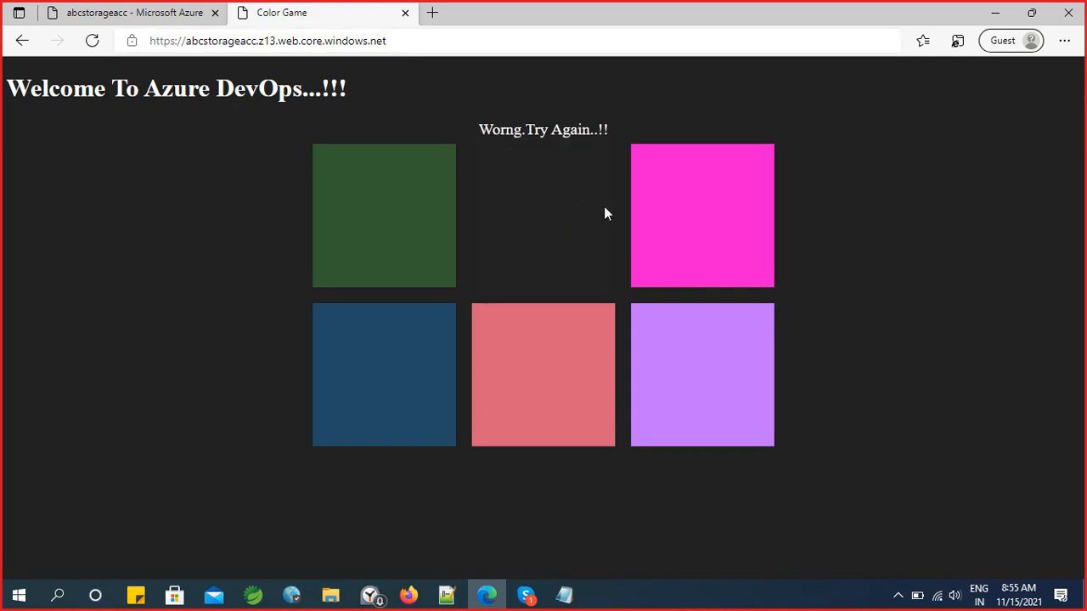
click(672, 213)
click(393, 208)
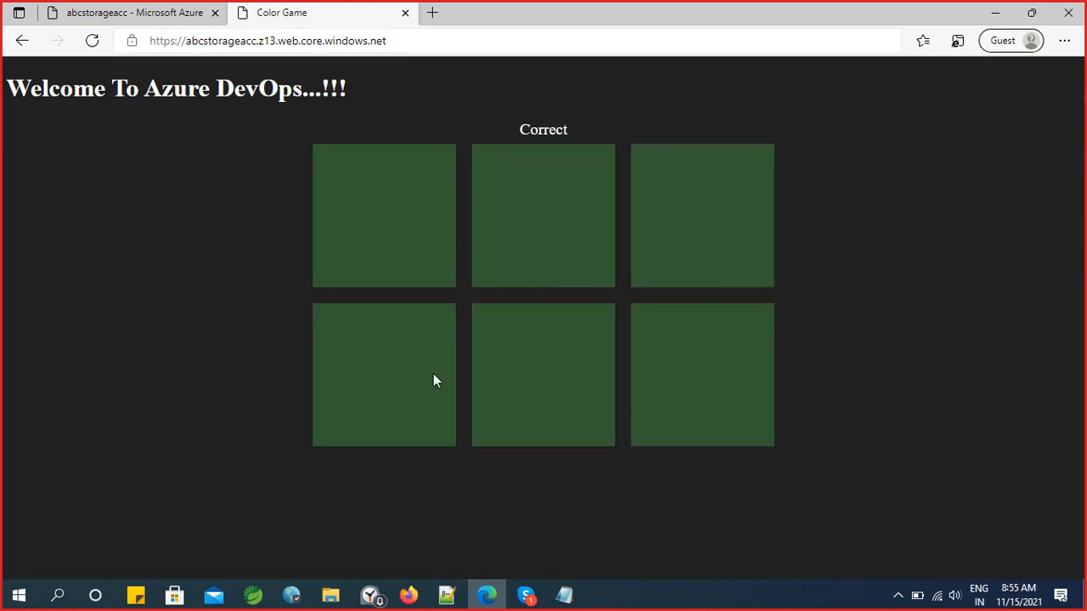
click(432, 373)
click(544, 213)
click(360, 208)
click(405, 41)
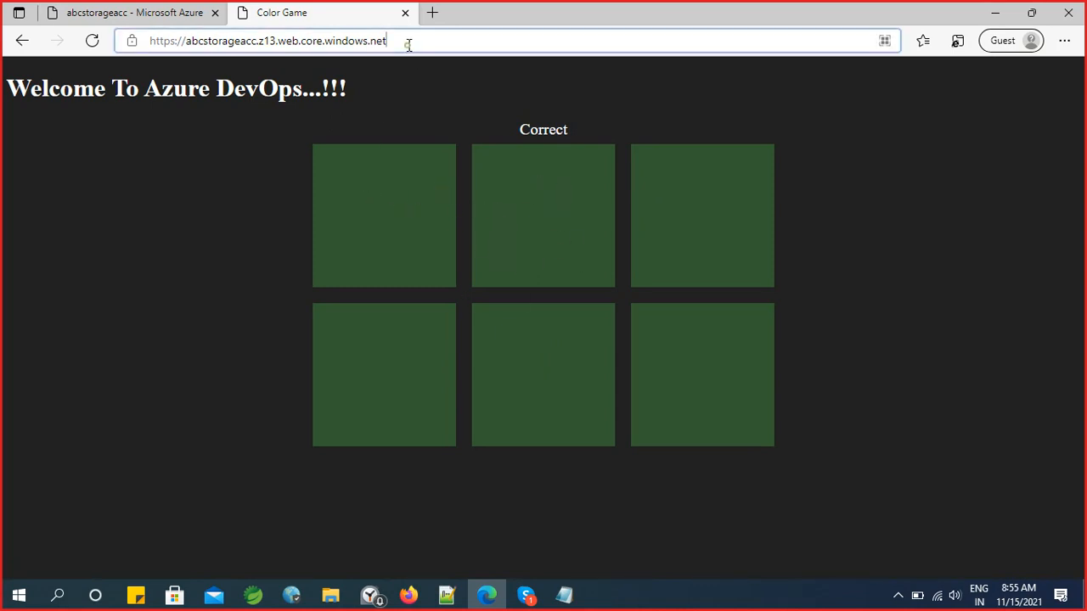
key(Return)
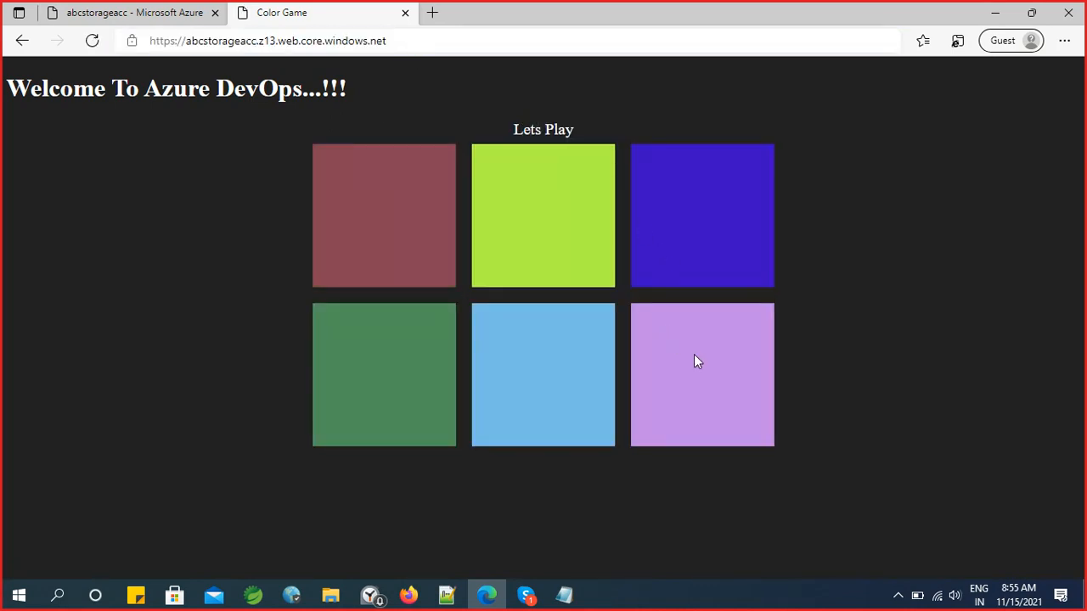
Play another round by choosing the lilac and deep blue tiles, and reload the site
click(694, 362)
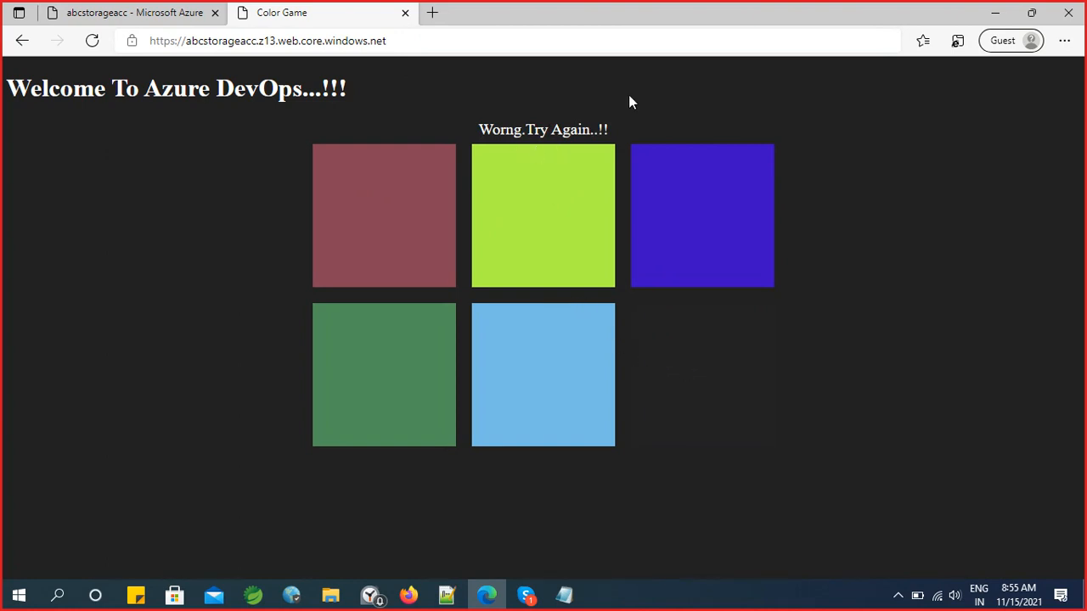
click(717, 214)
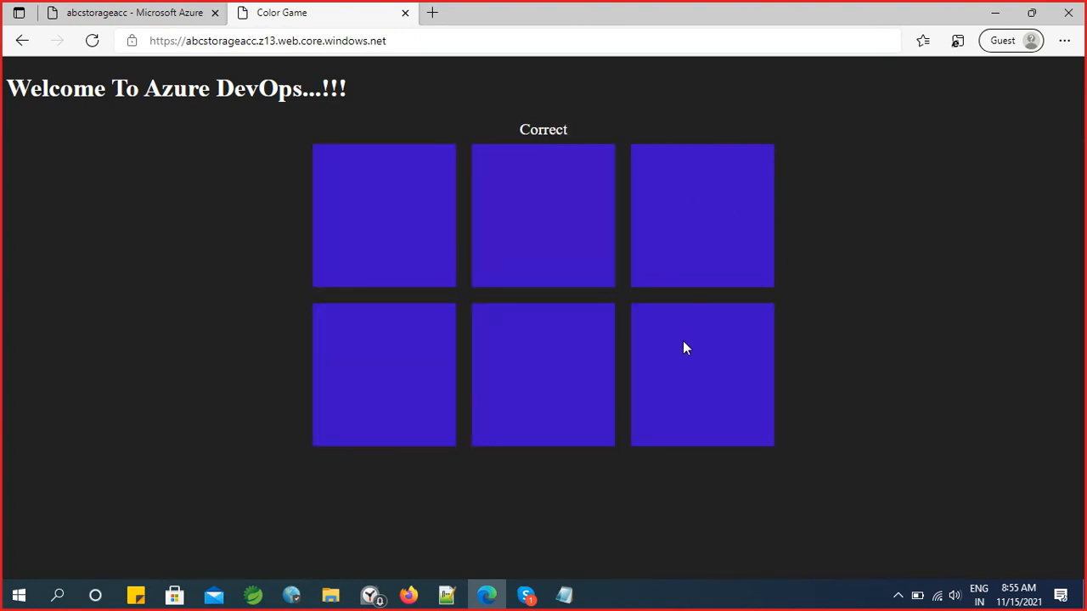
click(399, 212)
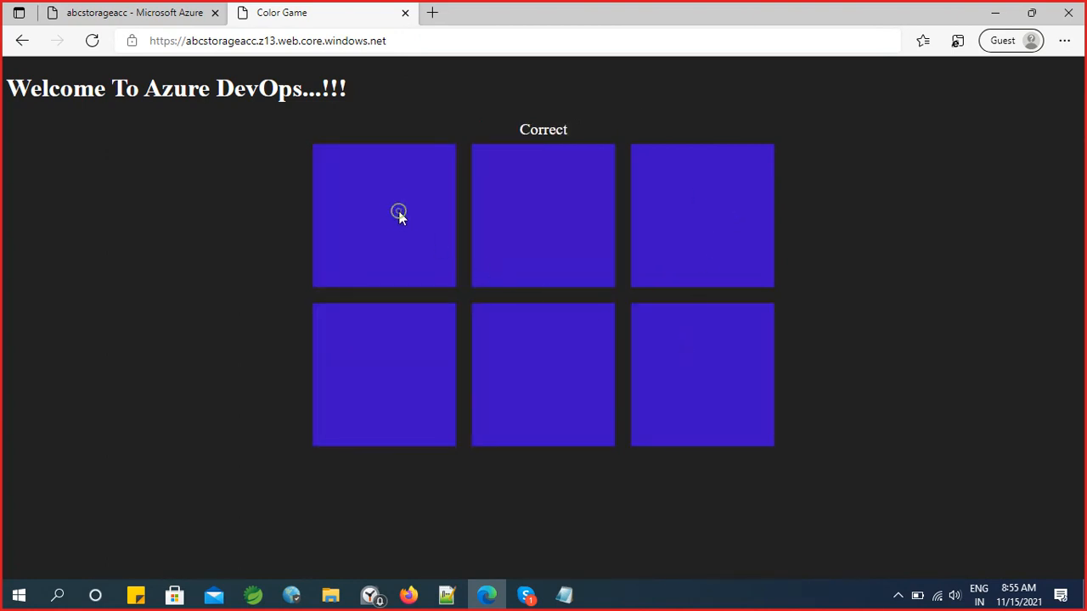
click(405, 45)
key(Return)
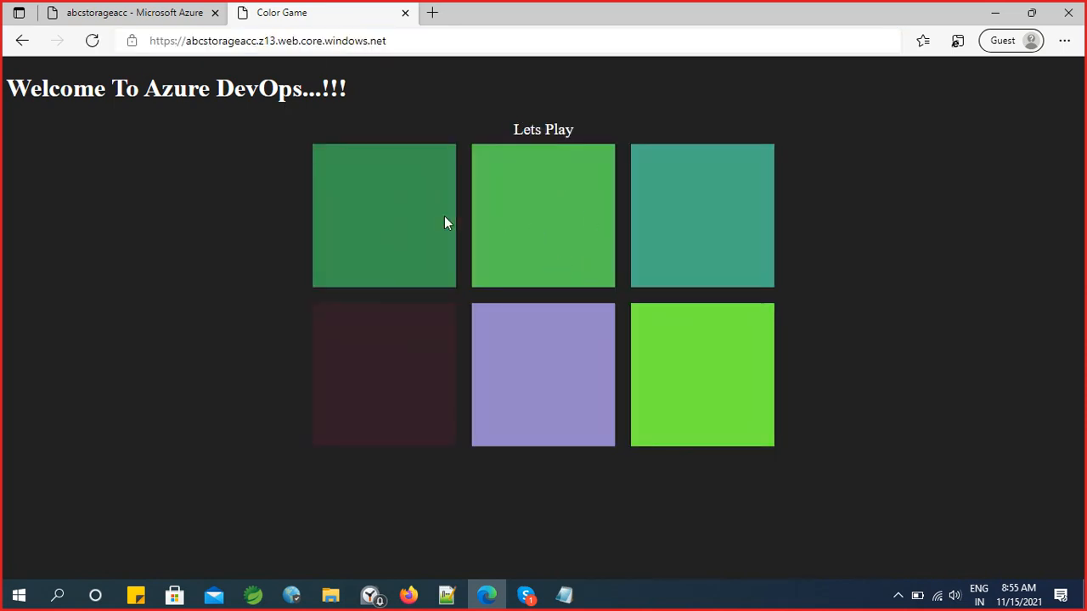
Play a round by choosing the lime, lavender and upper-middle green tiles, and reload the site
click(682, 371)
click(548, 356)
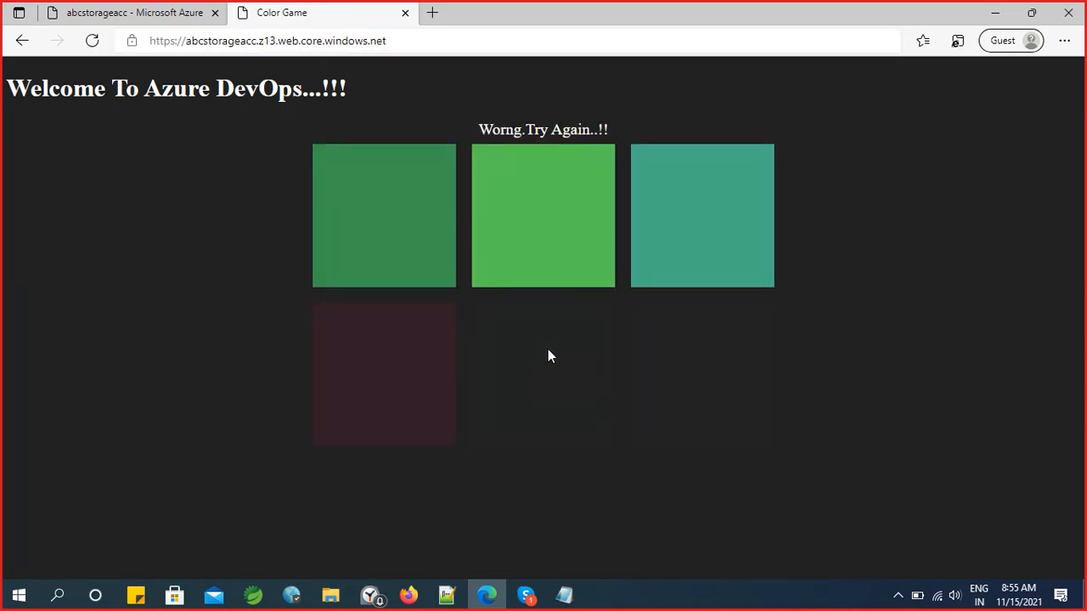
click(540, 228)
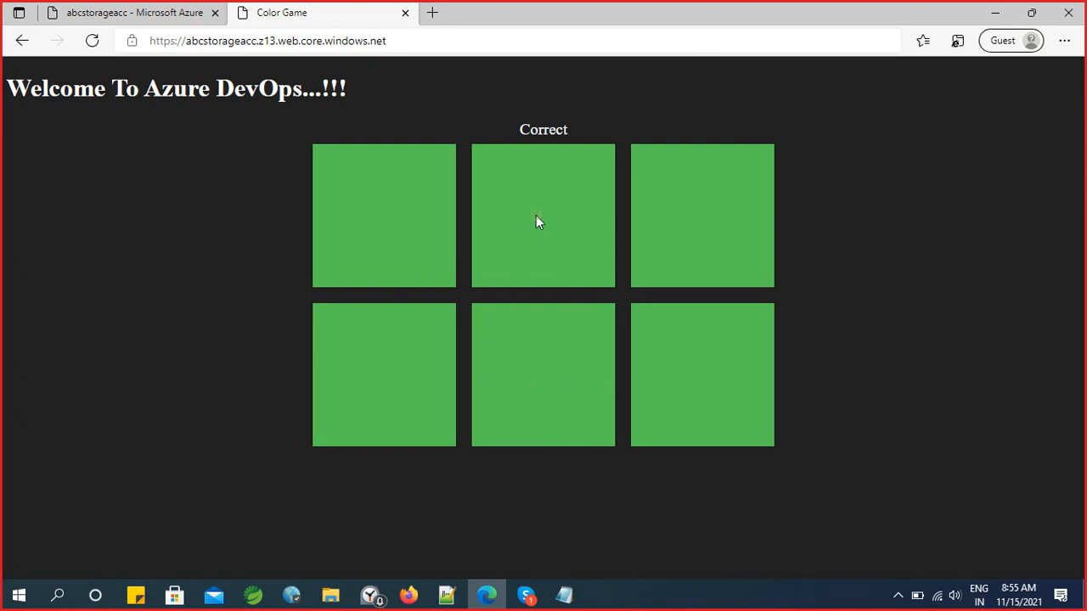
click(426, 41)
key(Return)
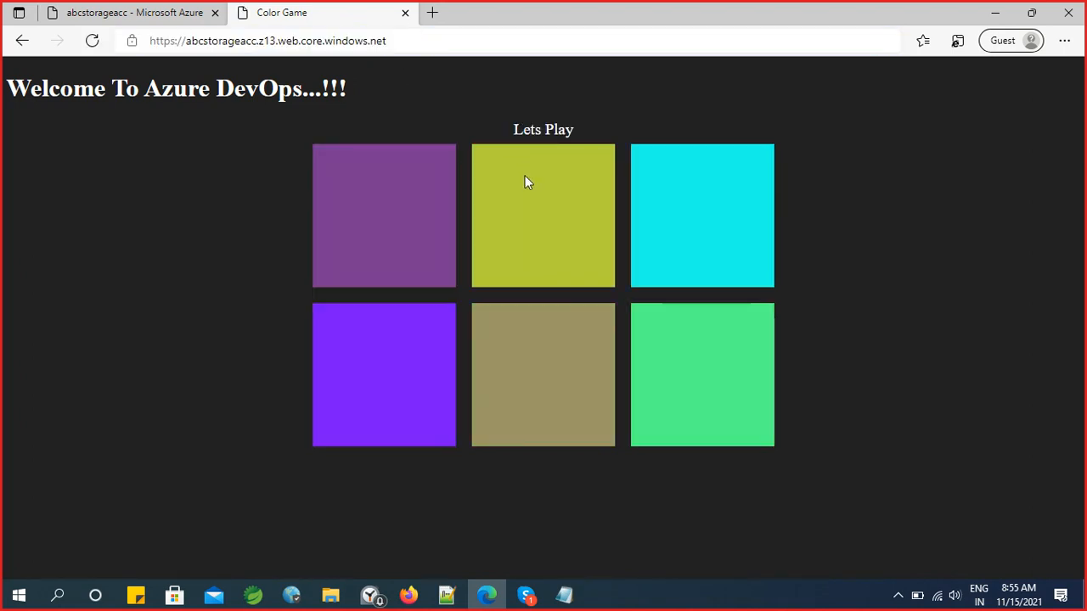
Play a round by choosing the khaki, violet and mint green tiles, and reload the site
click(506, 387)
click(403, 381)
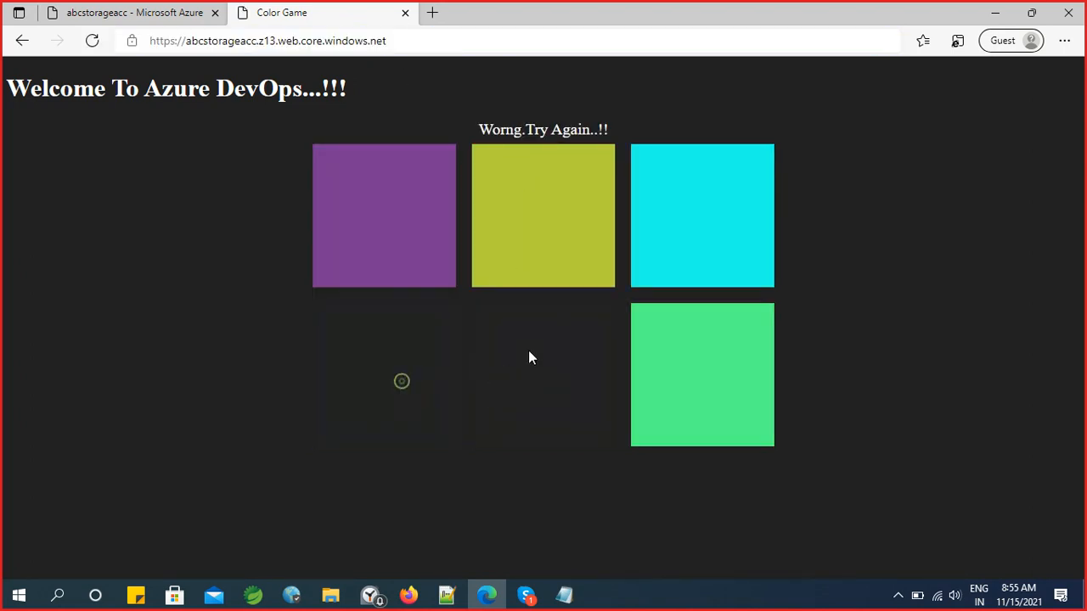
click(709, 359)
click(408, 34)
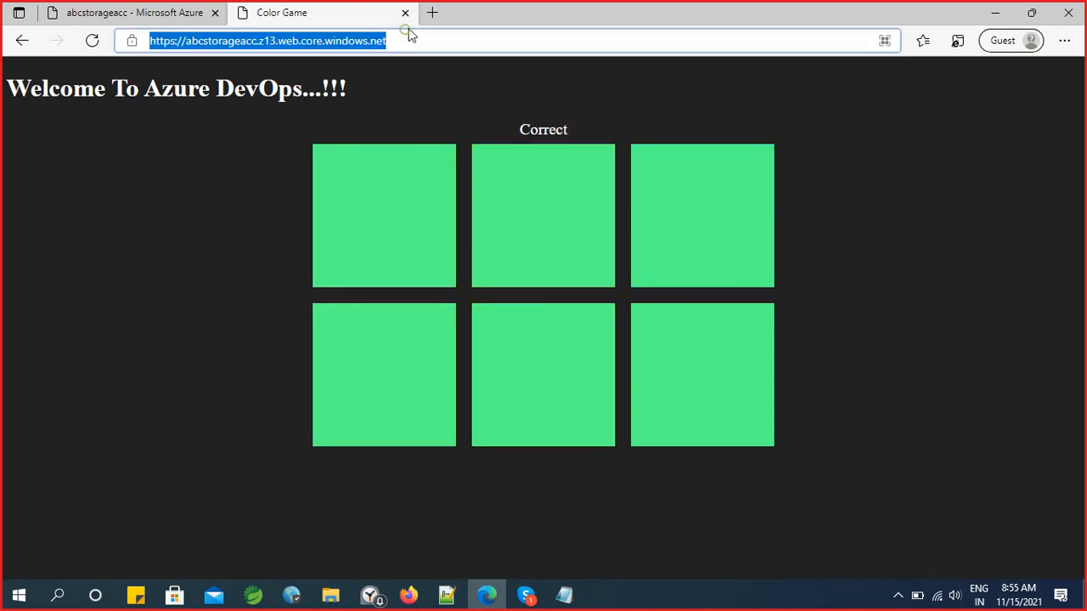
key(Return)
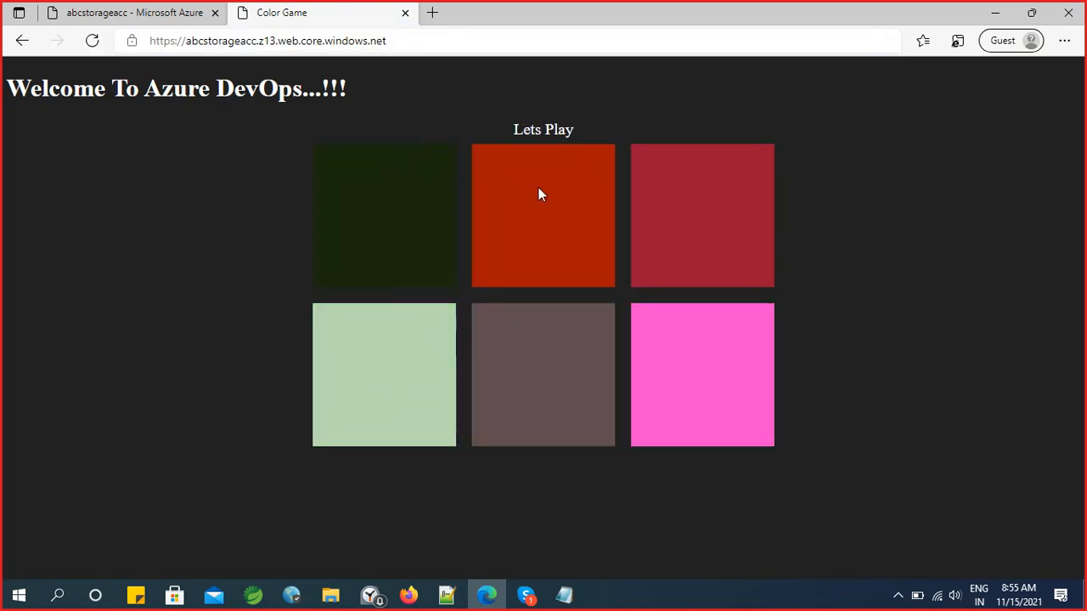
Play two more rounds, choosing the red-orange upper-middle tile and the pink lower-right tile, and reload the site after each
click(538, 189)
click(442, 39)
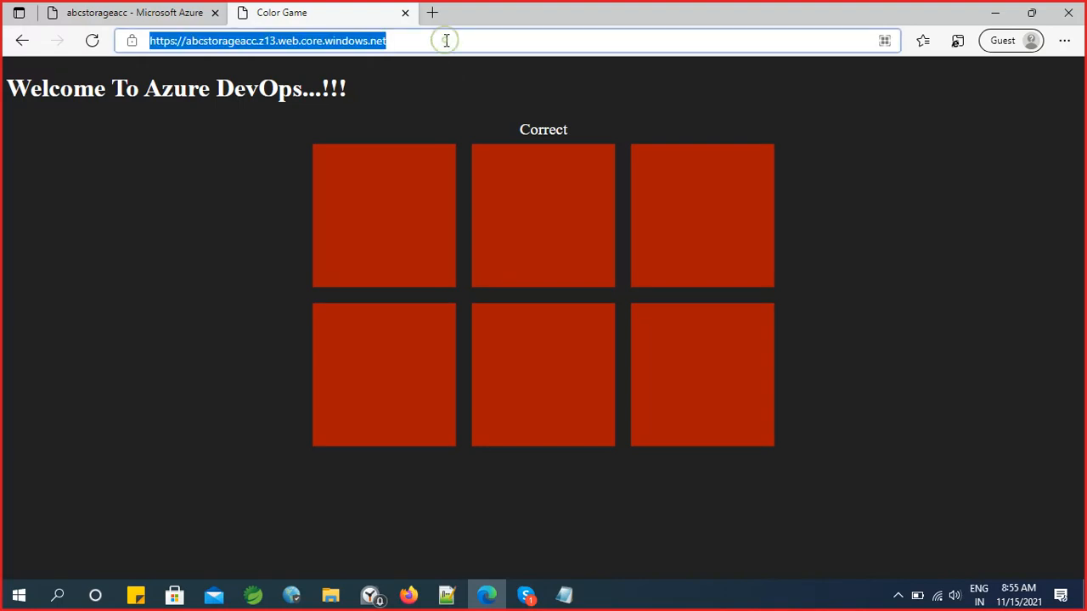
key(Return)
click(721, 411)
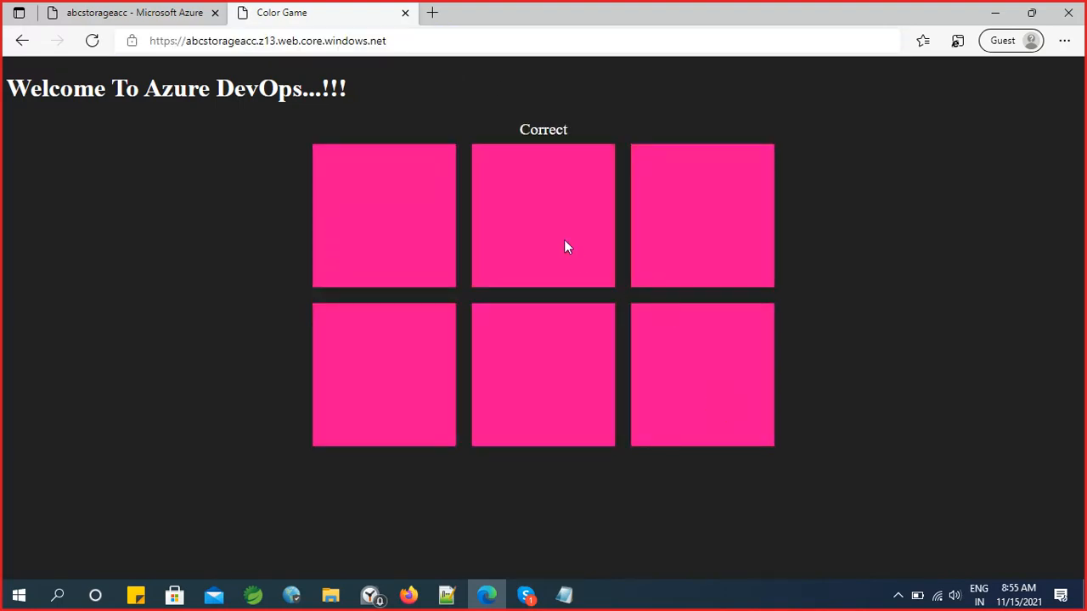
click(451, 42)
key(Return)
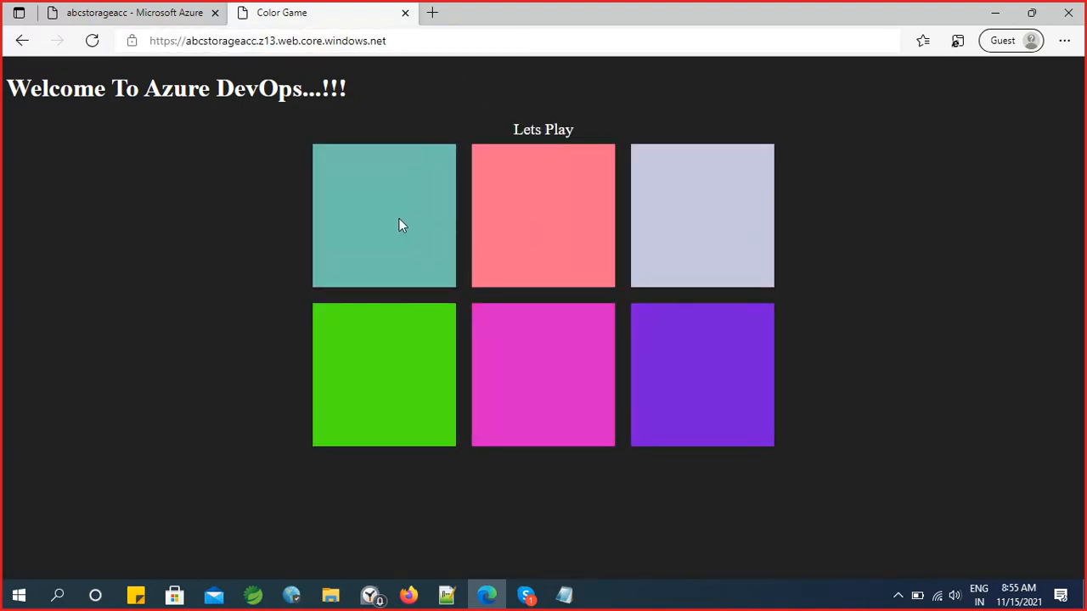
Play a round by choosing the teal upper-left tile, and reload the site
click(396, 218)
click(491, 41)
key(Return)
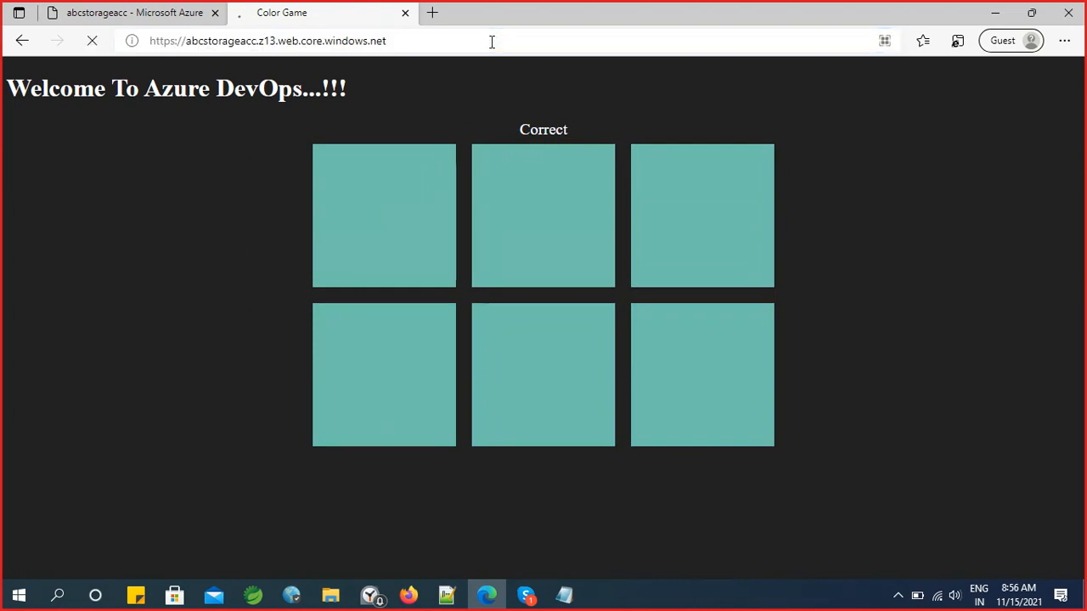
Play a round by choosing the upper-middle, green, yellow, tan and taupe tiles in turn, and reload the site
click(517, 268)
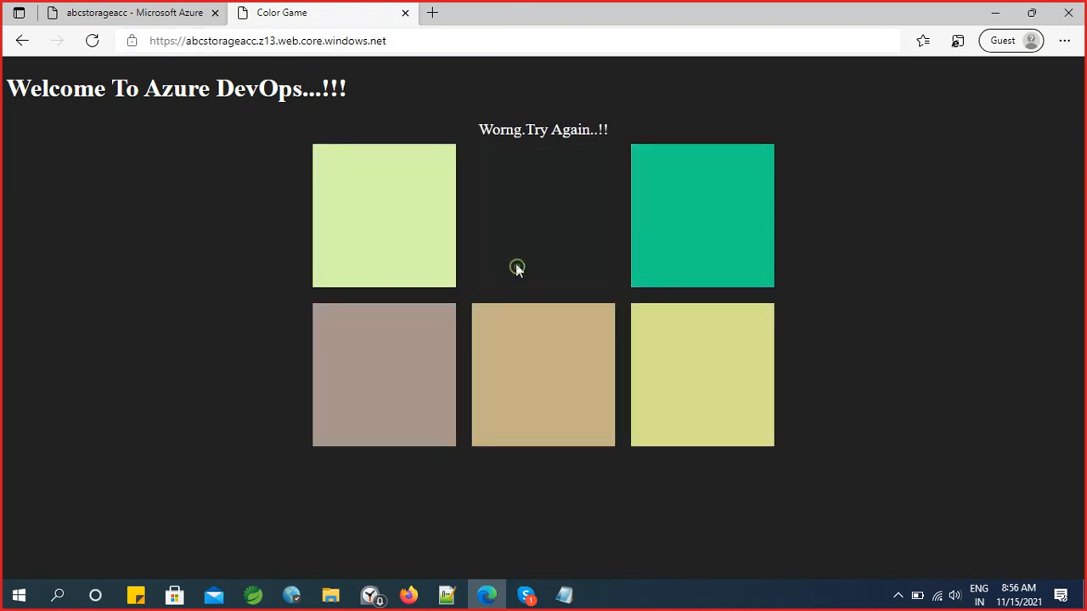
click(708, 245)
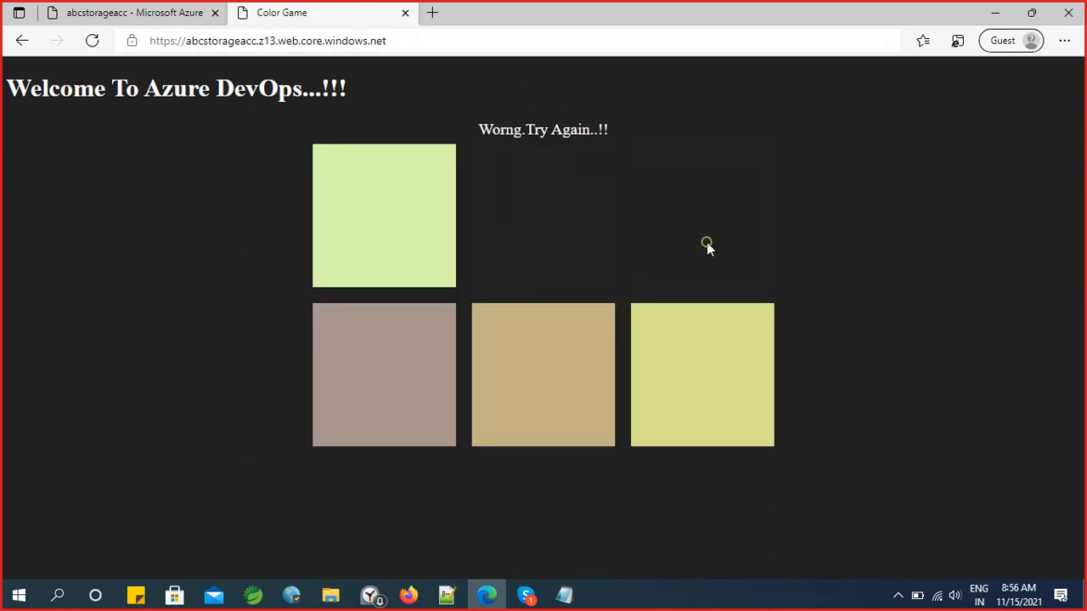
click(719, 373)
click(545, 394)
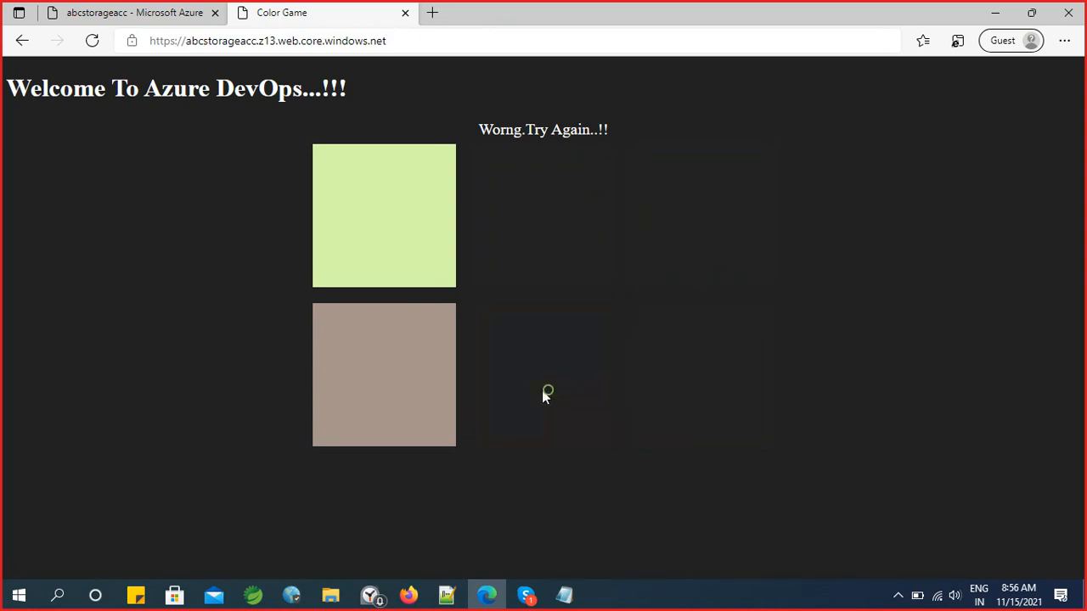
click(432, 415)
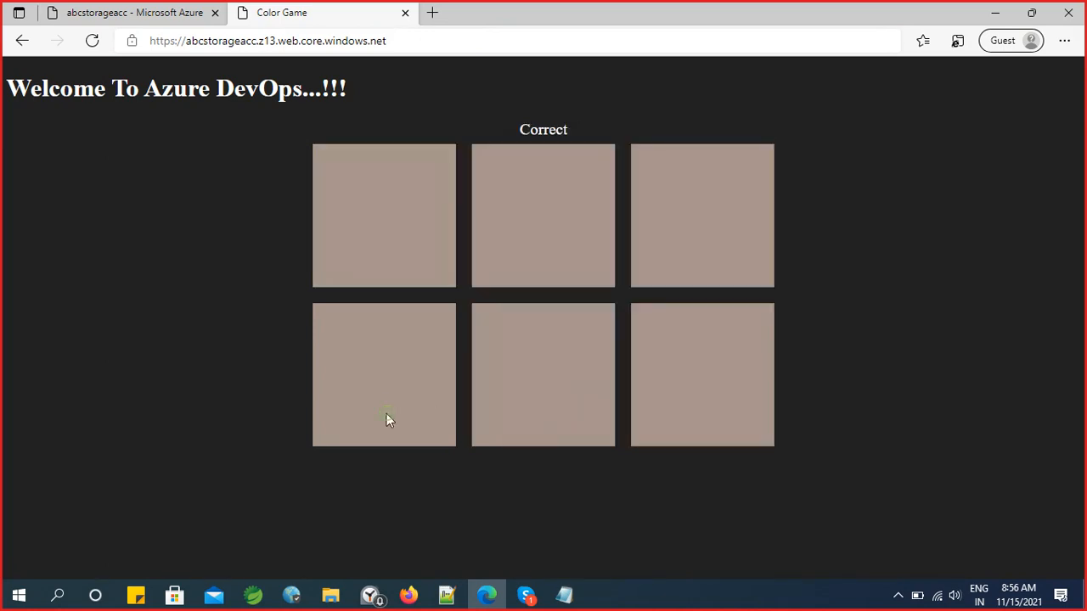
click(442, 36)
key(Return)
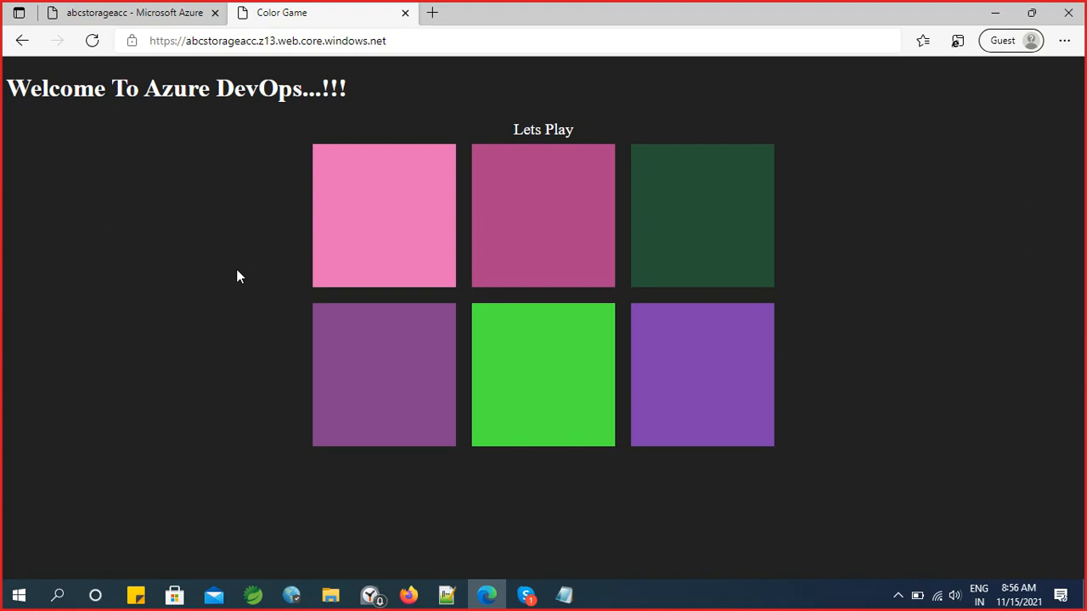
Return to the Azure portal page, and check the Skype call and its chat for participants' messages
click(164, 14)
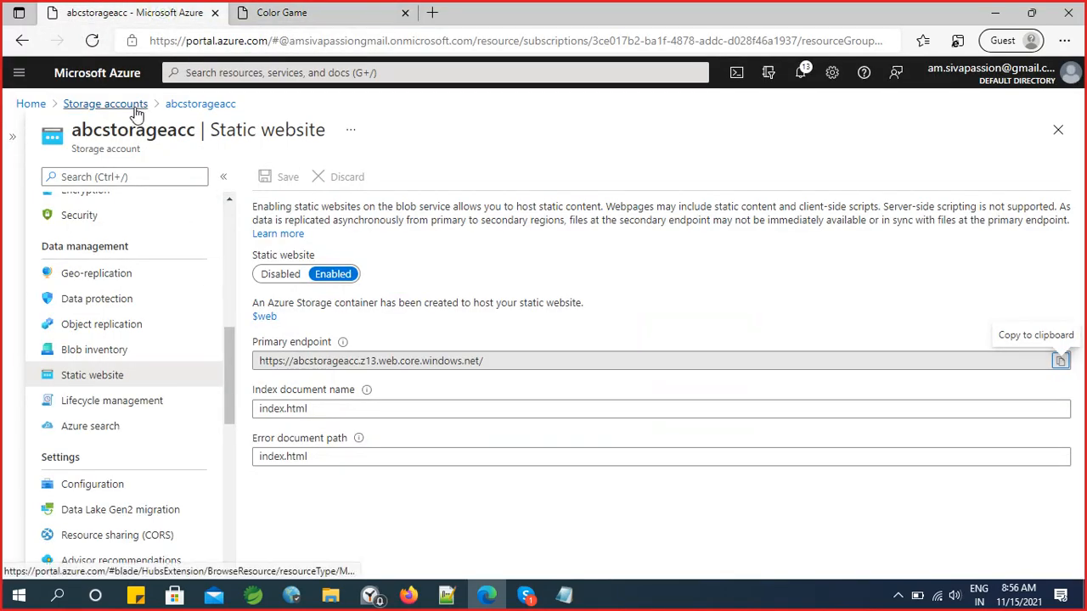
click(527, 598)
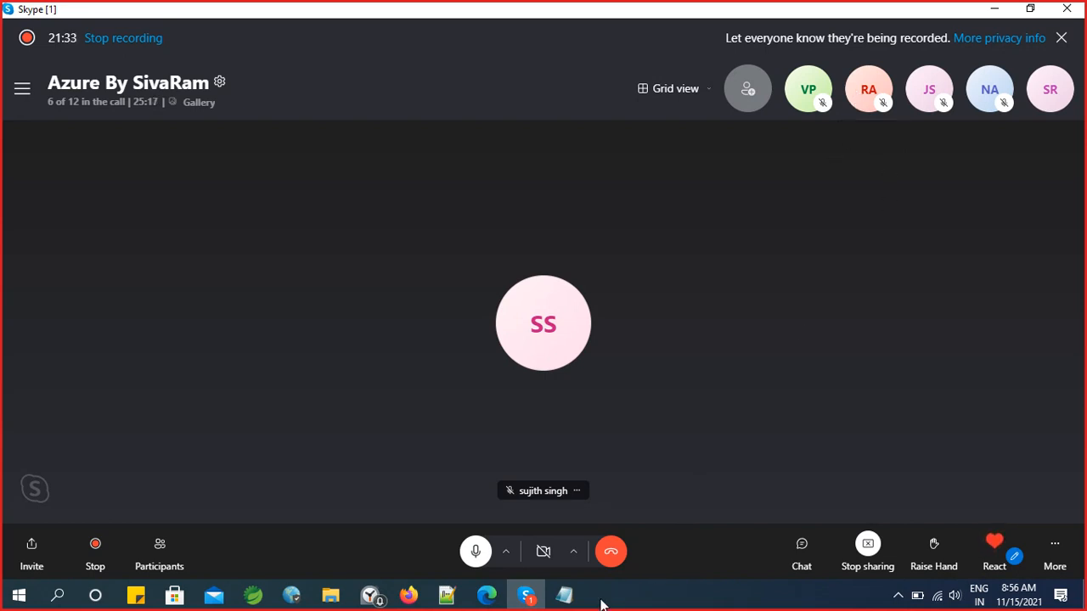
click(528, 597)
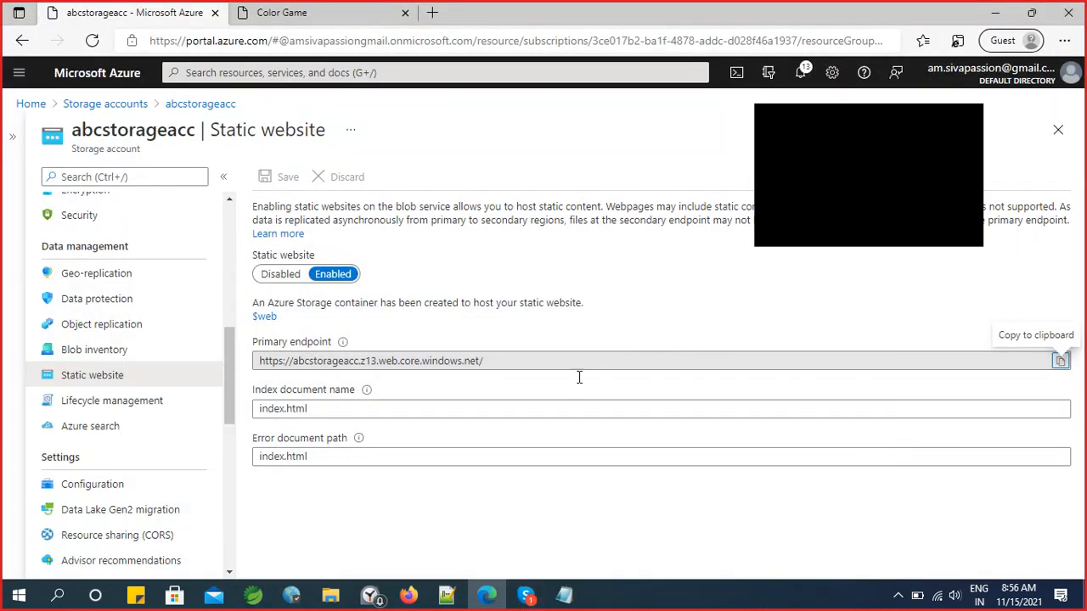
click(970, 123)
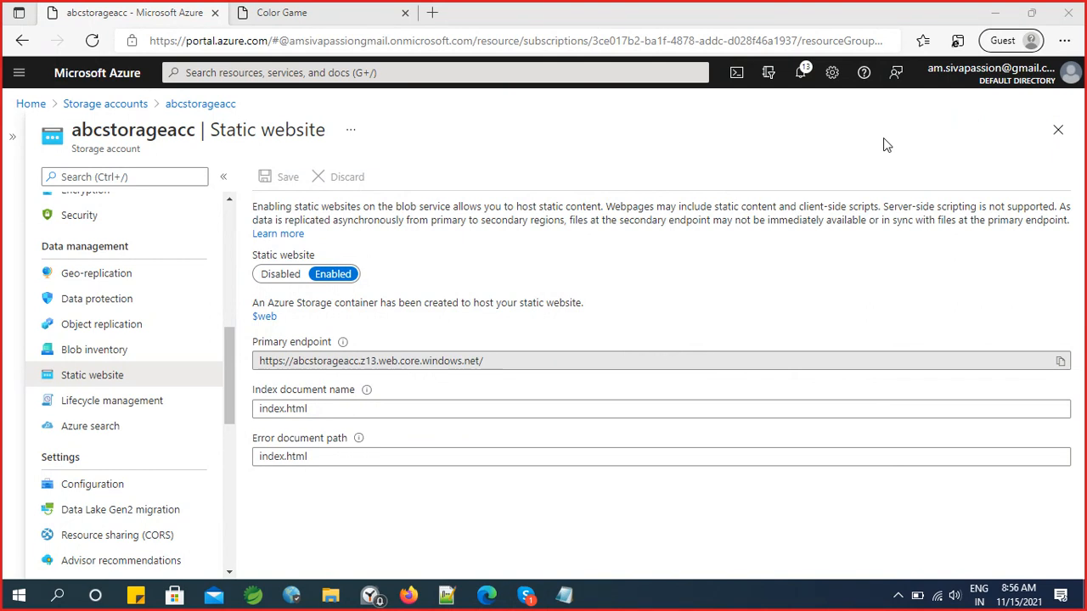
click(528, 598)
click(795, 550)
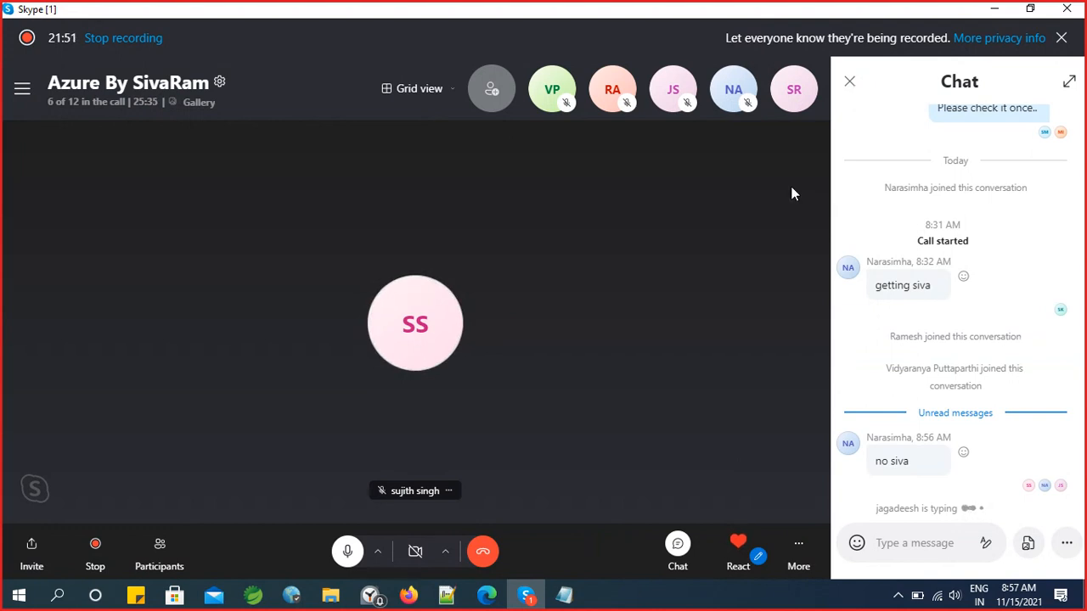
click(487, 598)
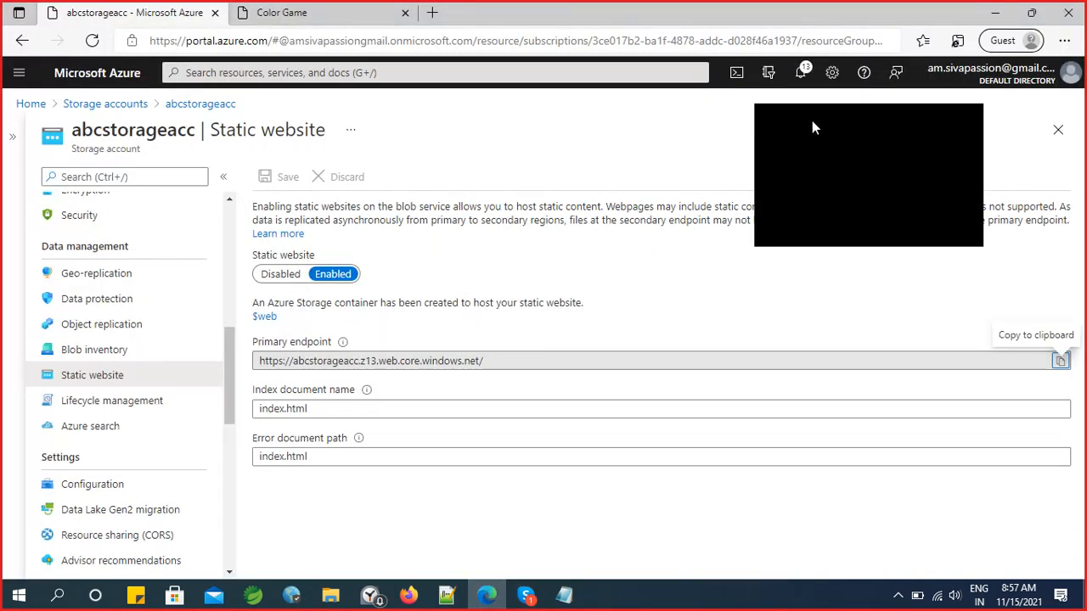
click(975, 113)
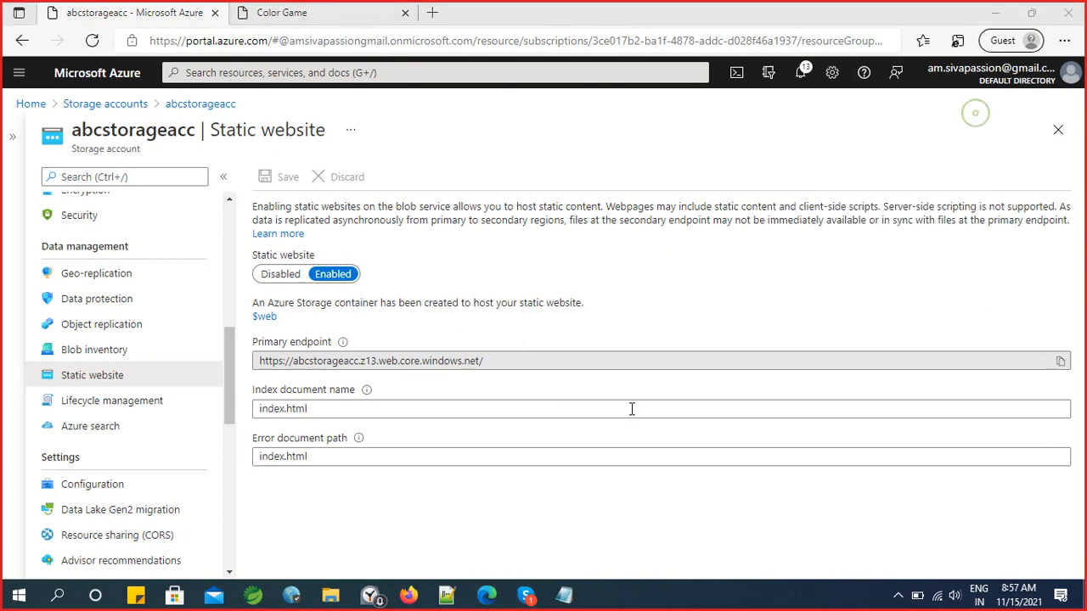
click(498, 602)
click(528, 597)
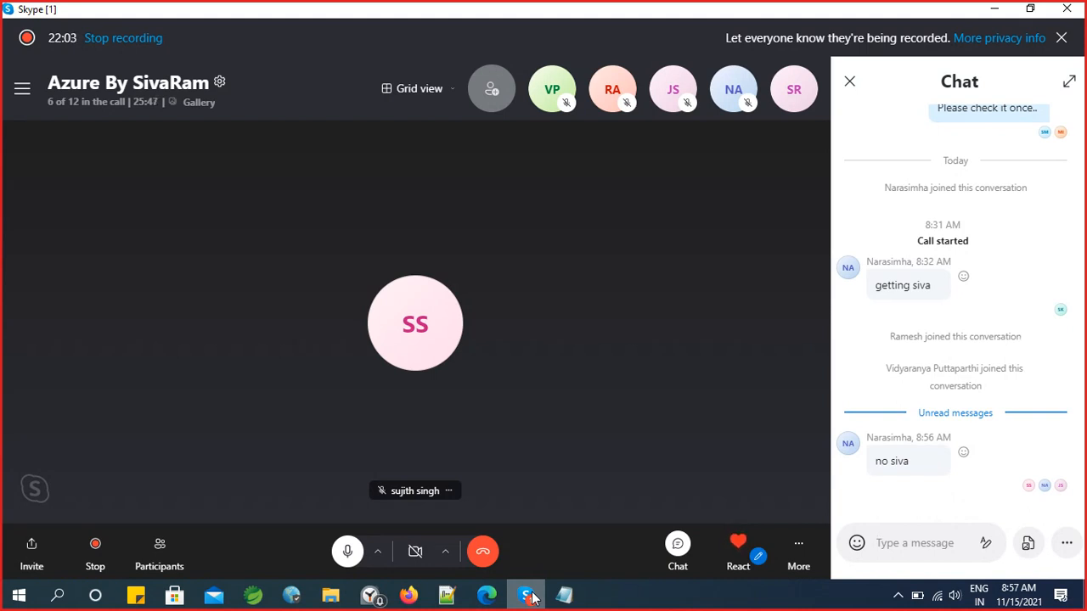
Switch to the Azure portal in Edge, reopen abcstorageacc from the storage accounts list and show its Geo-replication page
click(481, 597)
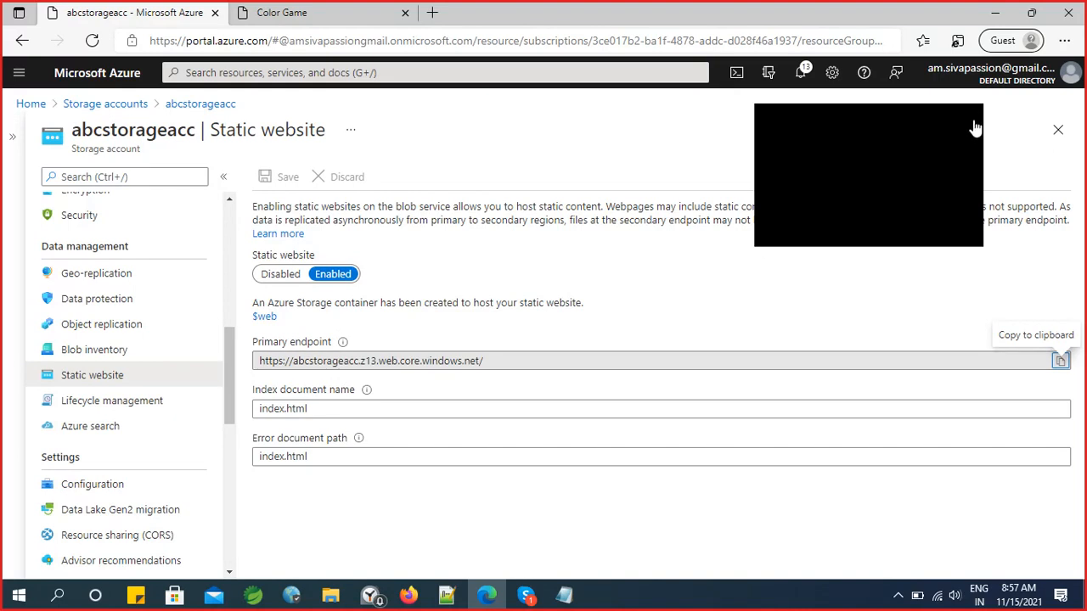
click(134, 107)
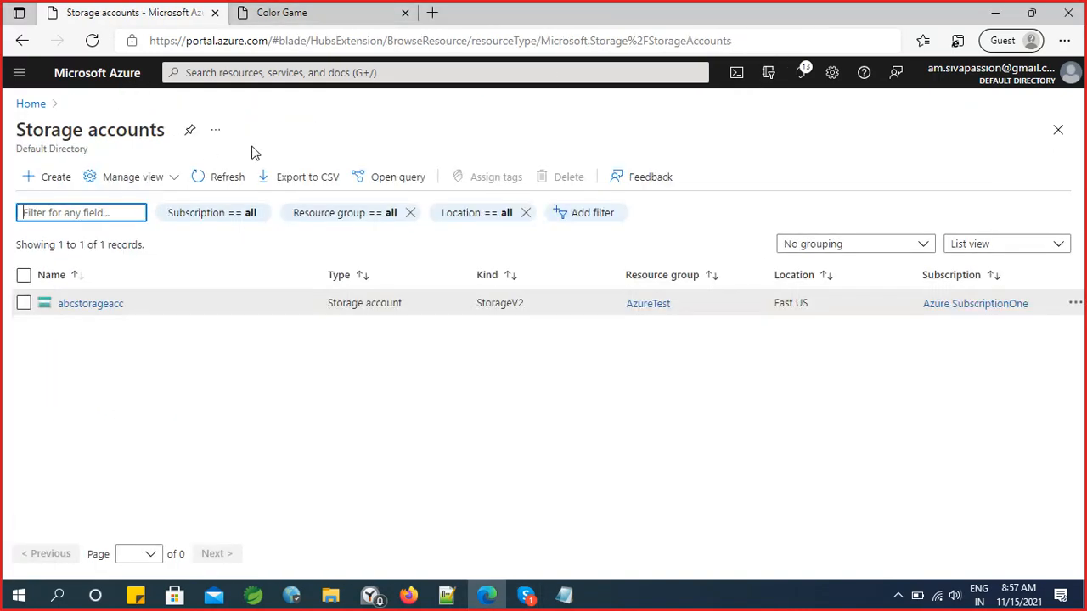
click(95, 306)
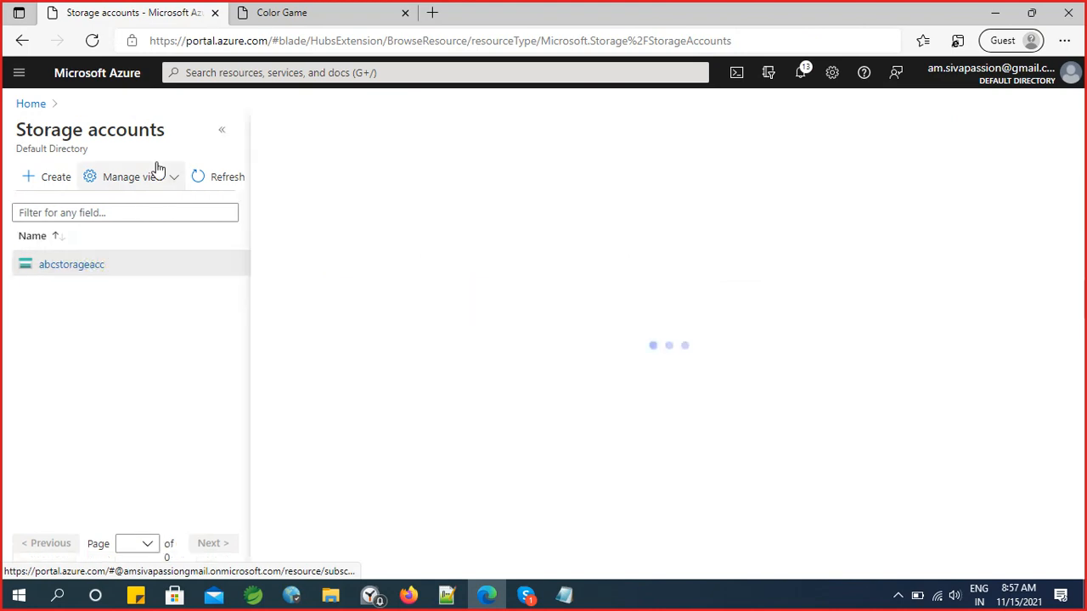
click(218, 134)
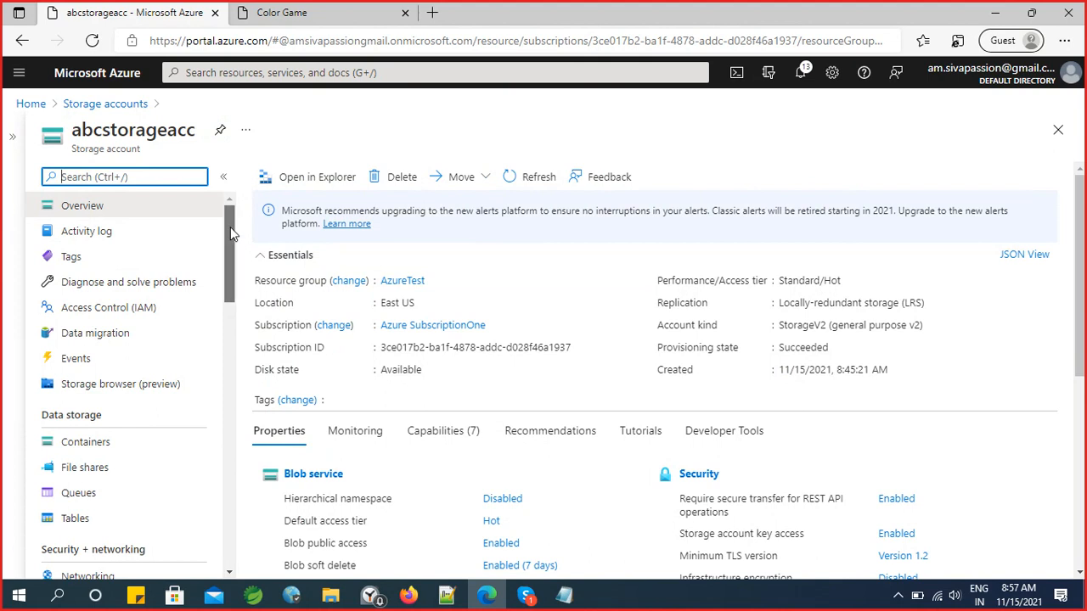
drag(230, 227, 225, 310)
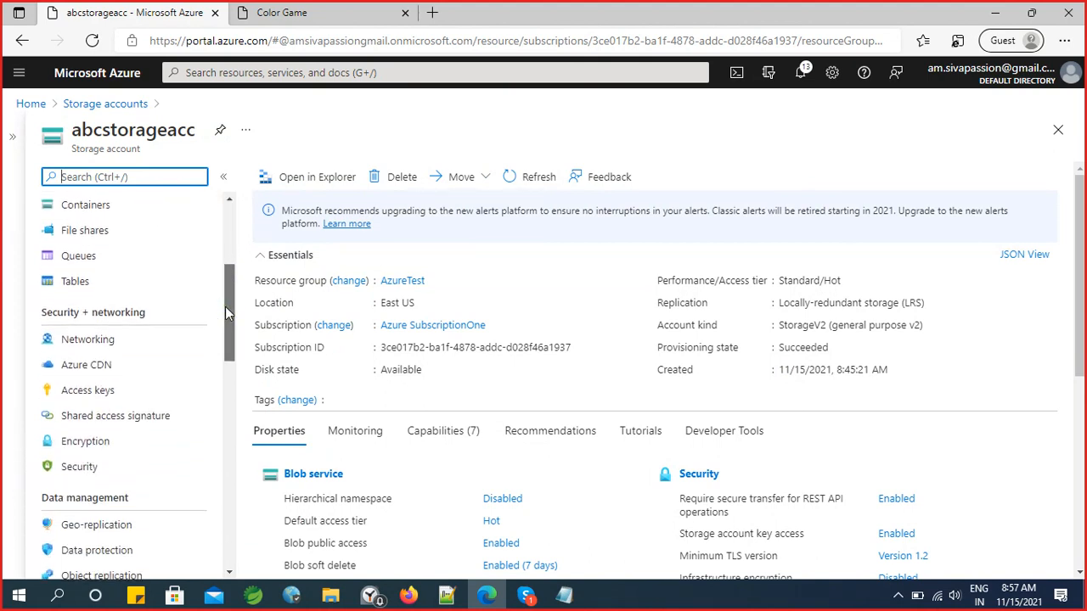
click(96, 527)
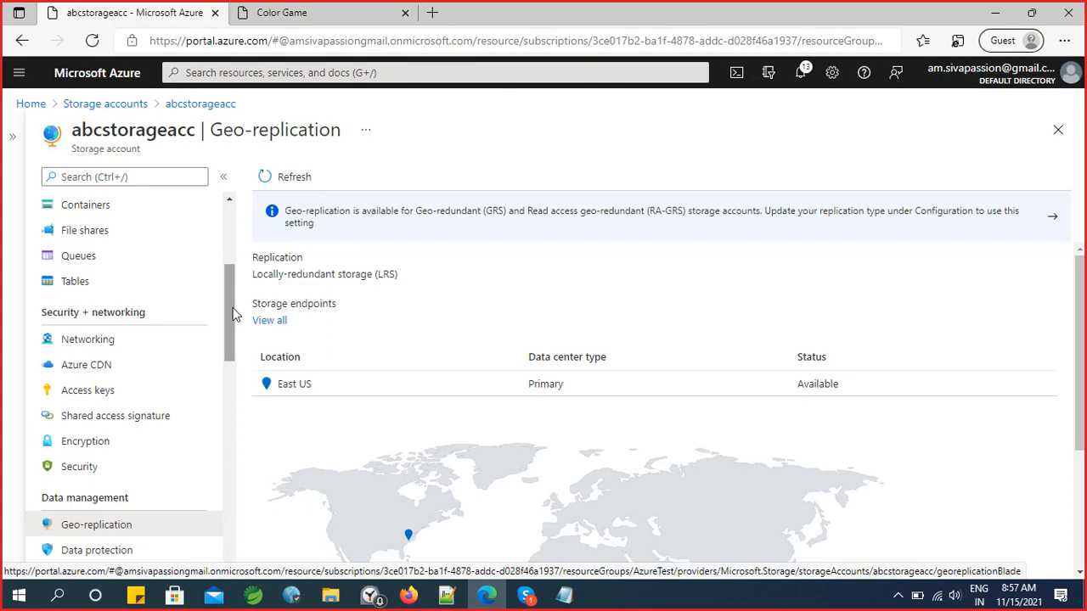
Switch to Notepad++ and highlight the Geo-Redundant definition in StorageAccounts.txt
click(447, 595)
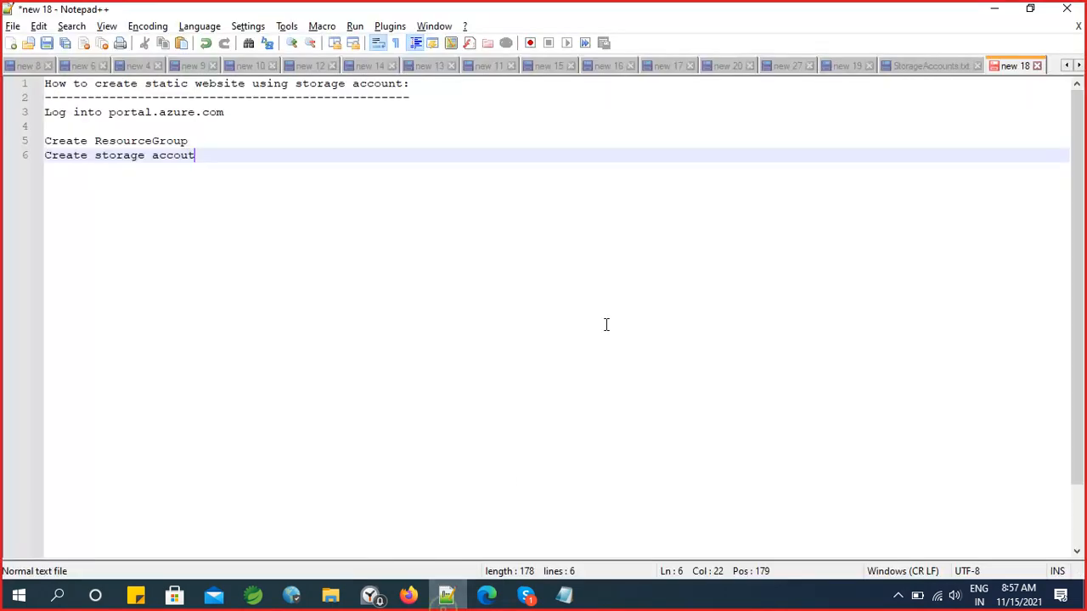
click(926, 71)
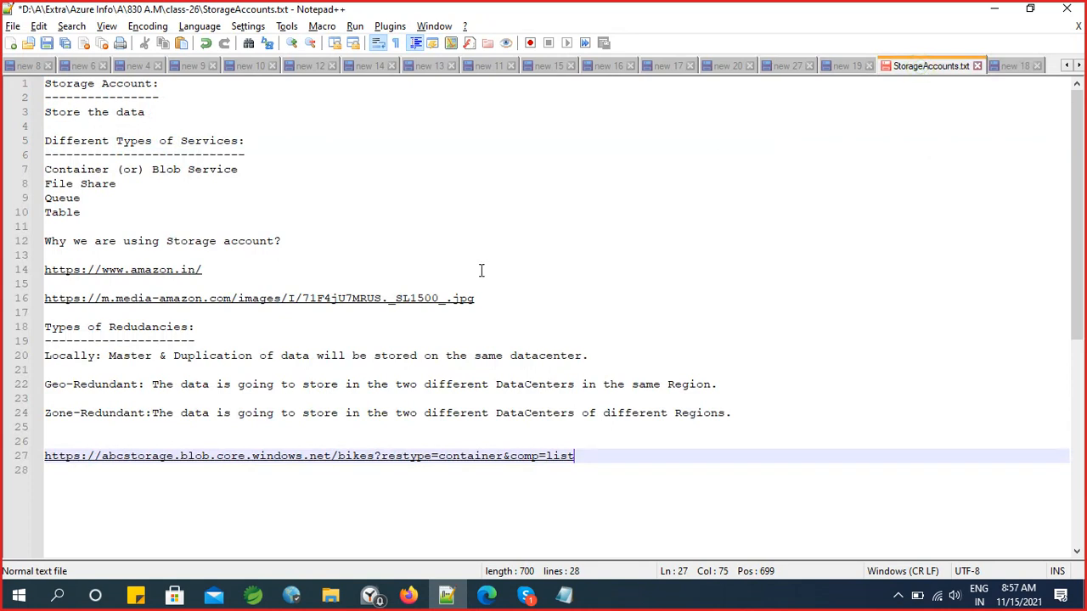
click(151, 384)
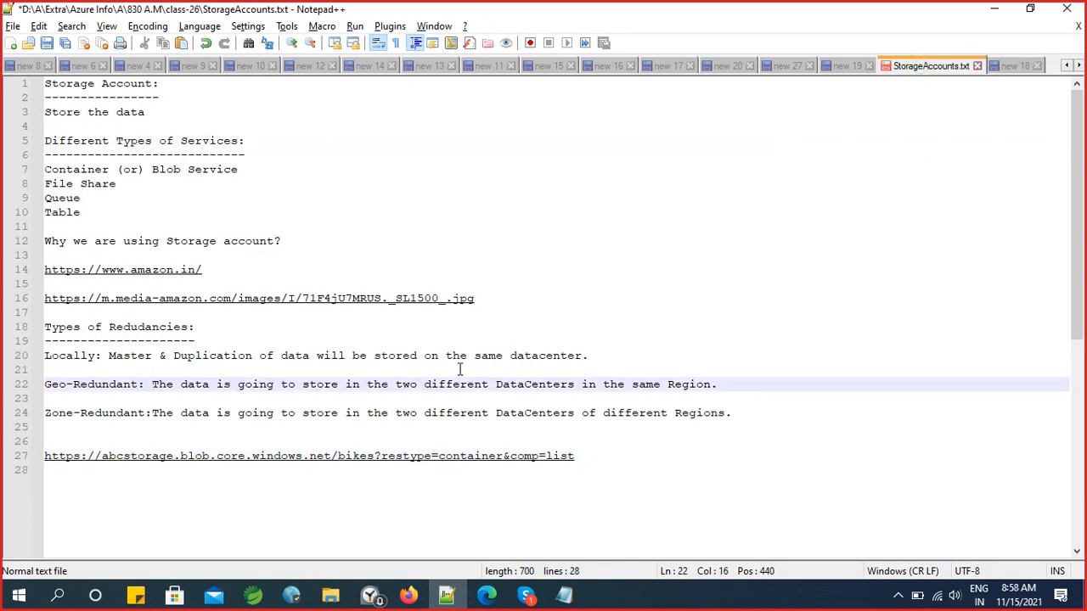
shift+click(728, 385)
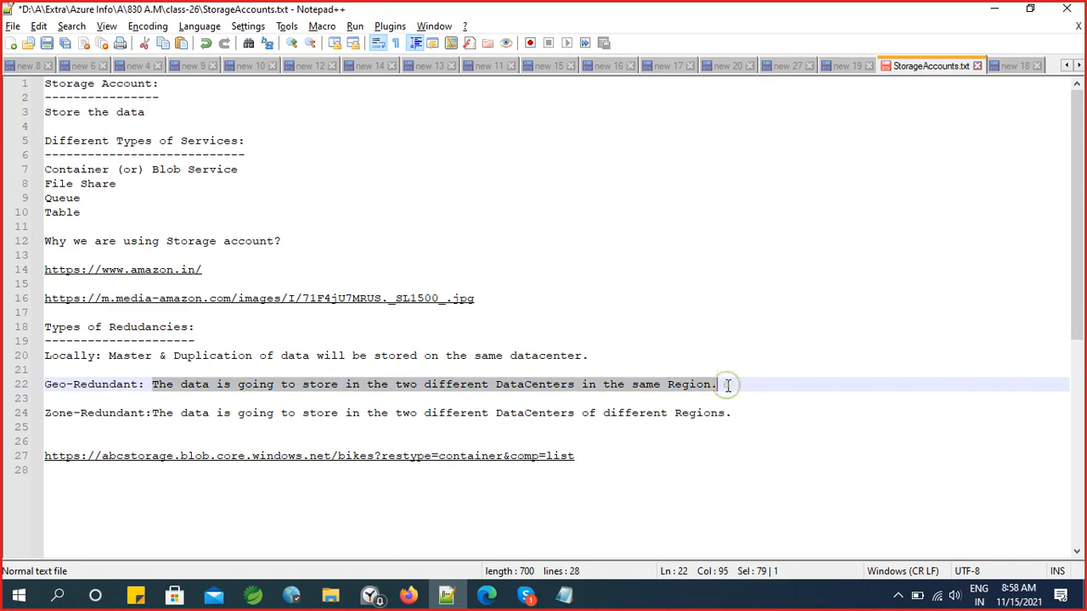
Switch back to the Azure portal in Edge and examine the primary location on the Geo-replication map
click(458, 600)
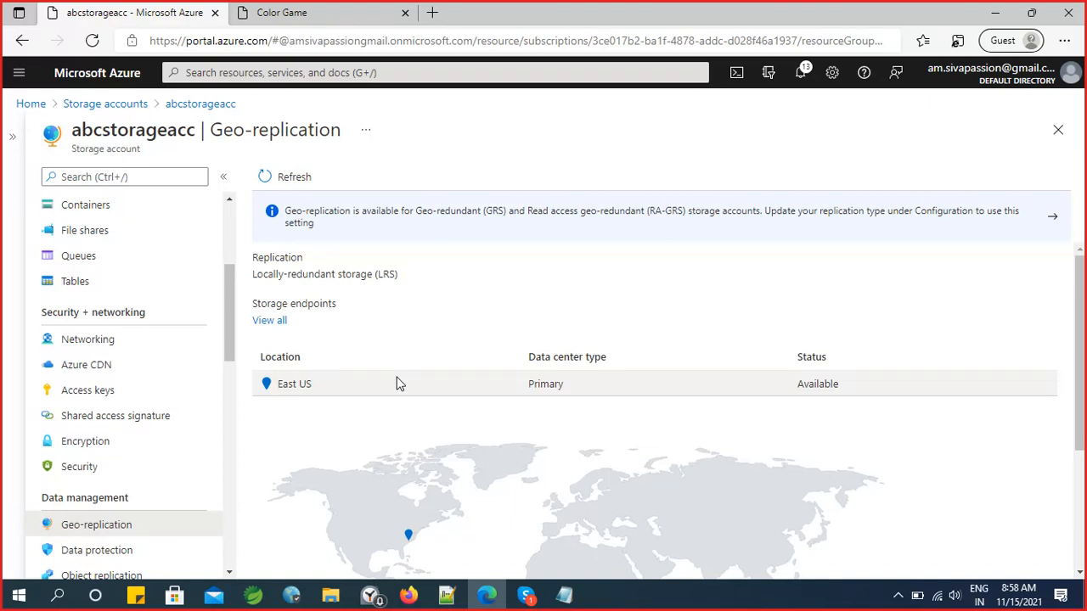
scroll(395, 384, down, 2)
scroll(1078, 387, down, 1)
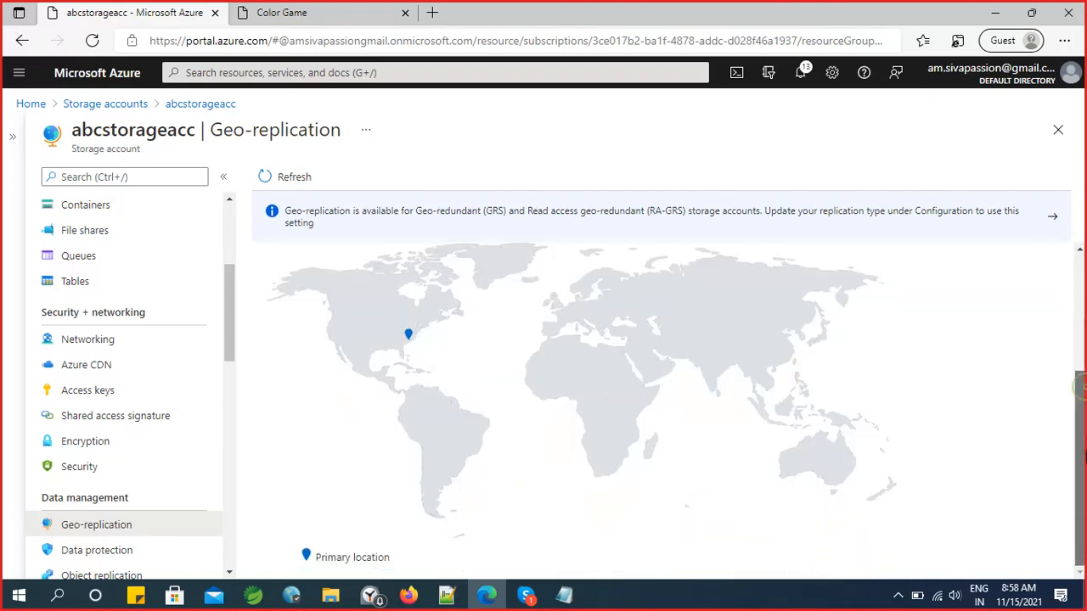
Set the replication of abcstorageacc to Geo-redundant storage (GRS) in its configuration and save the change
drag(227, 322, 227, 418)
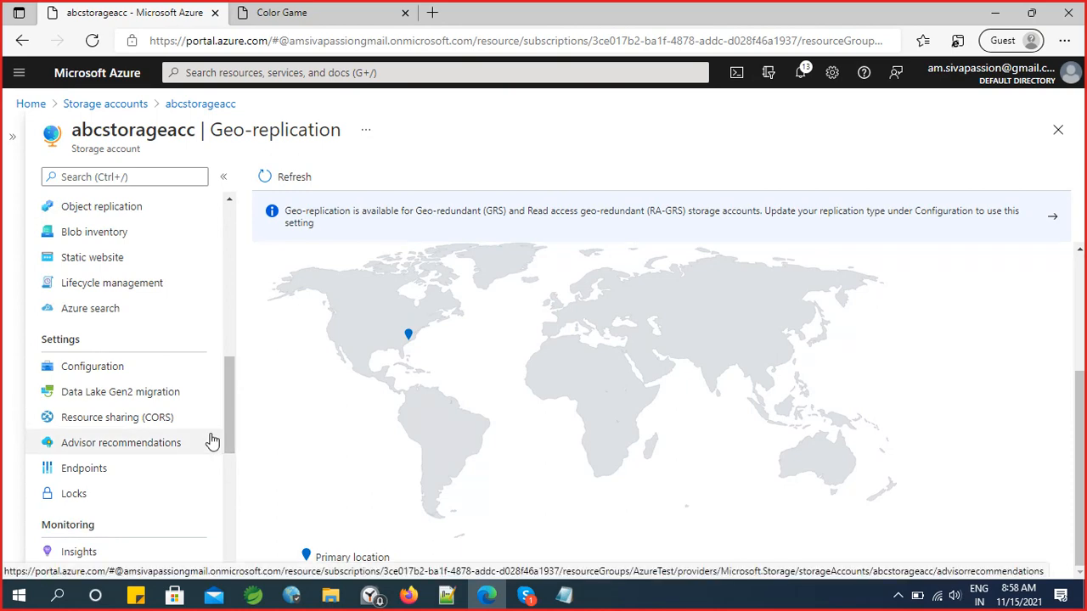
click(89, 368)
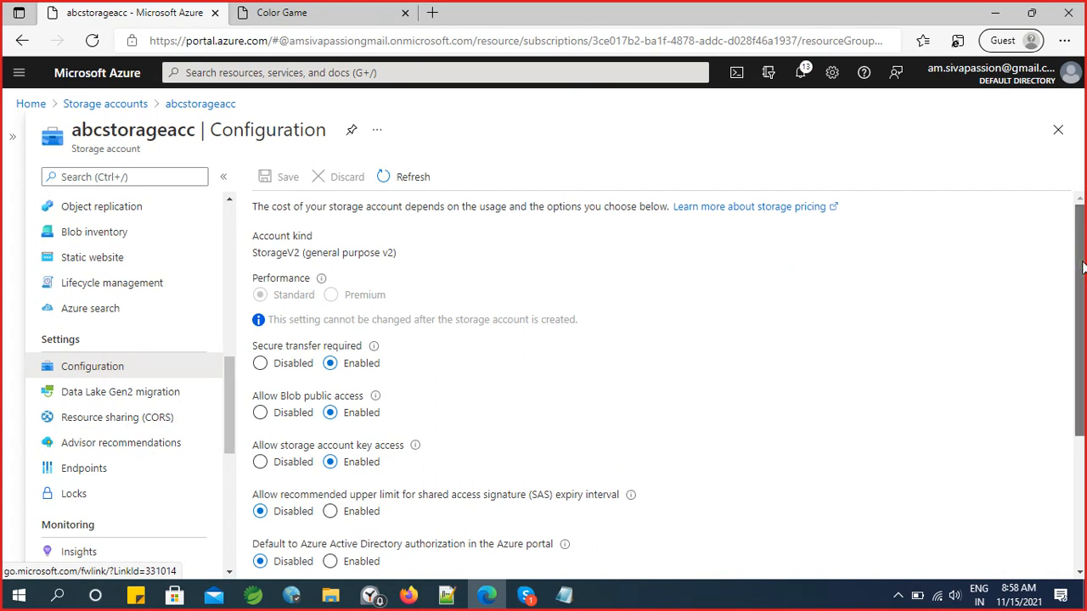
drag(1083, 269, 1083, 219)
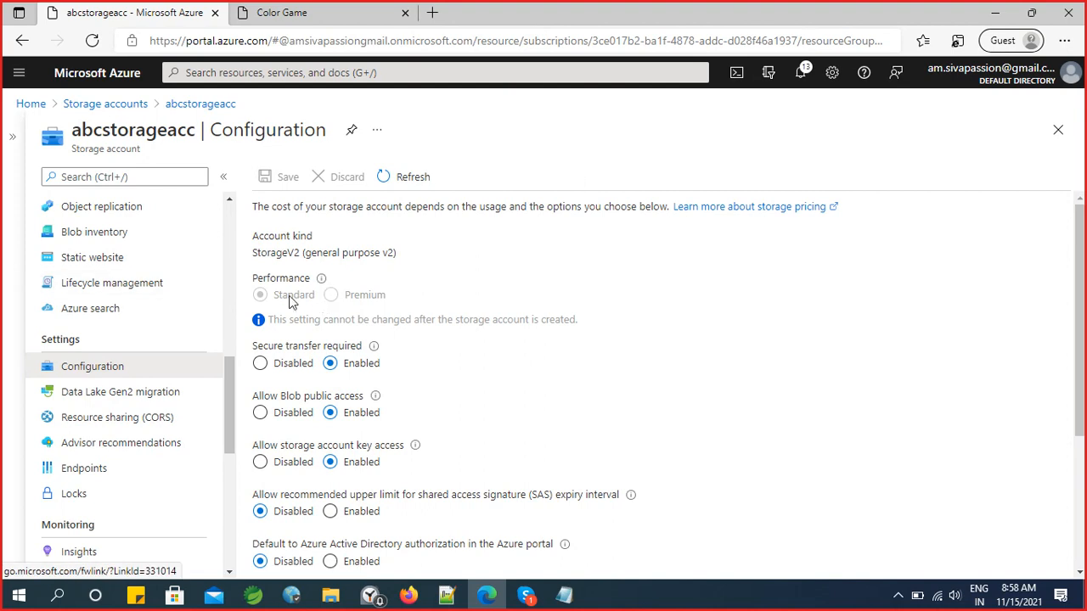
drag(1083, 340, 1083, 473)
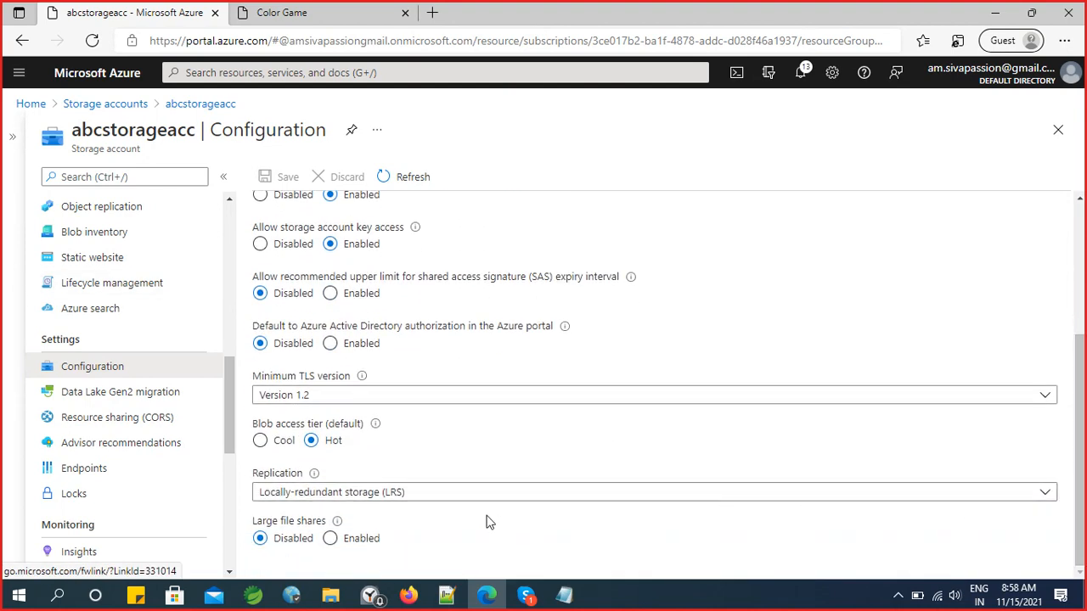
click(456, 496)
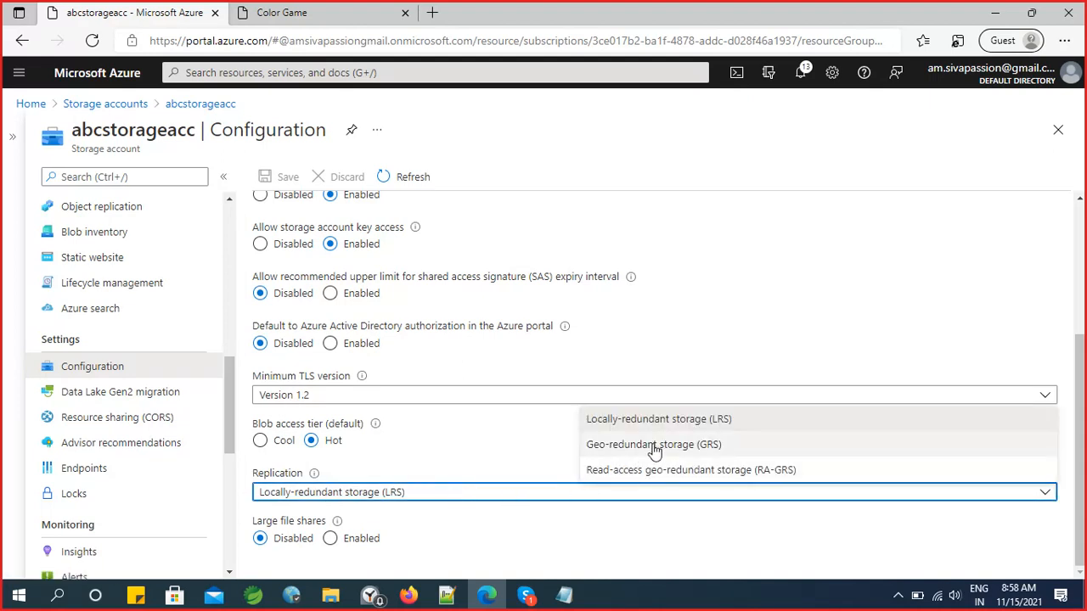
click(655, 447)
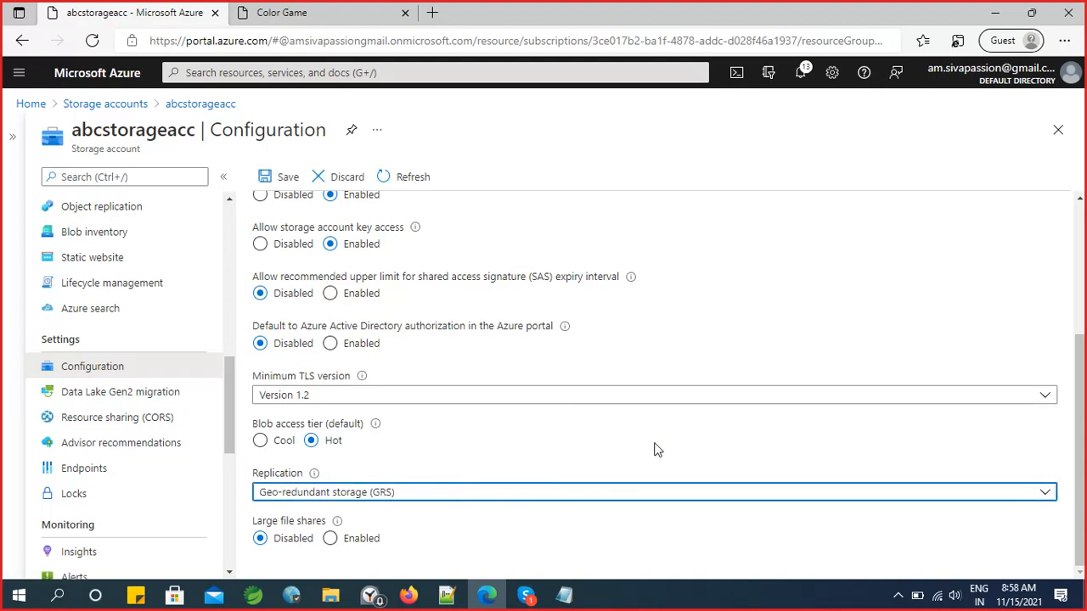
scroll(654, 379, up, 3)
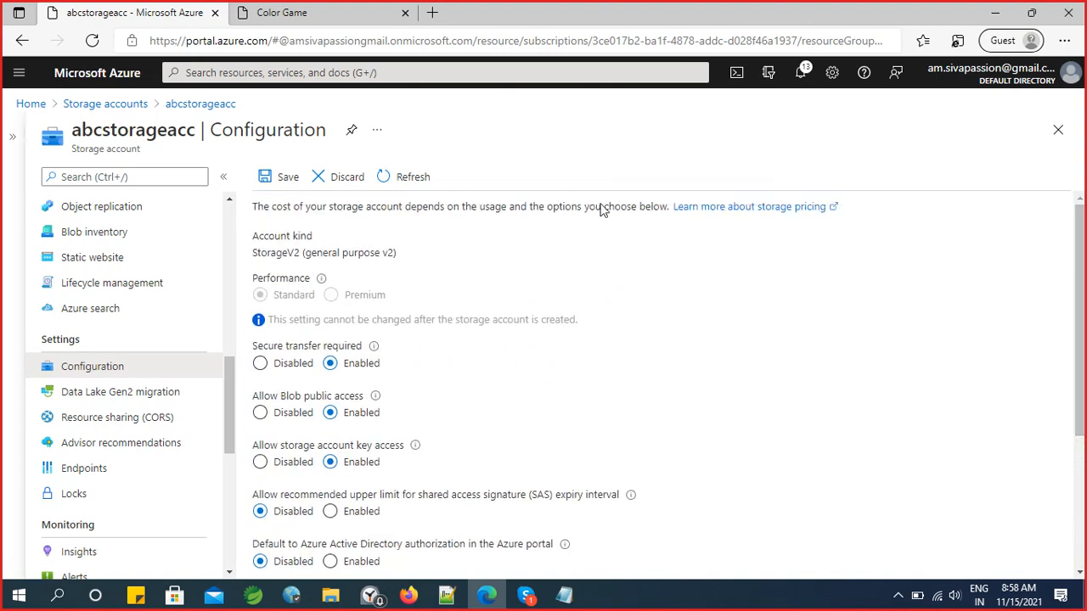
click(288, 178)
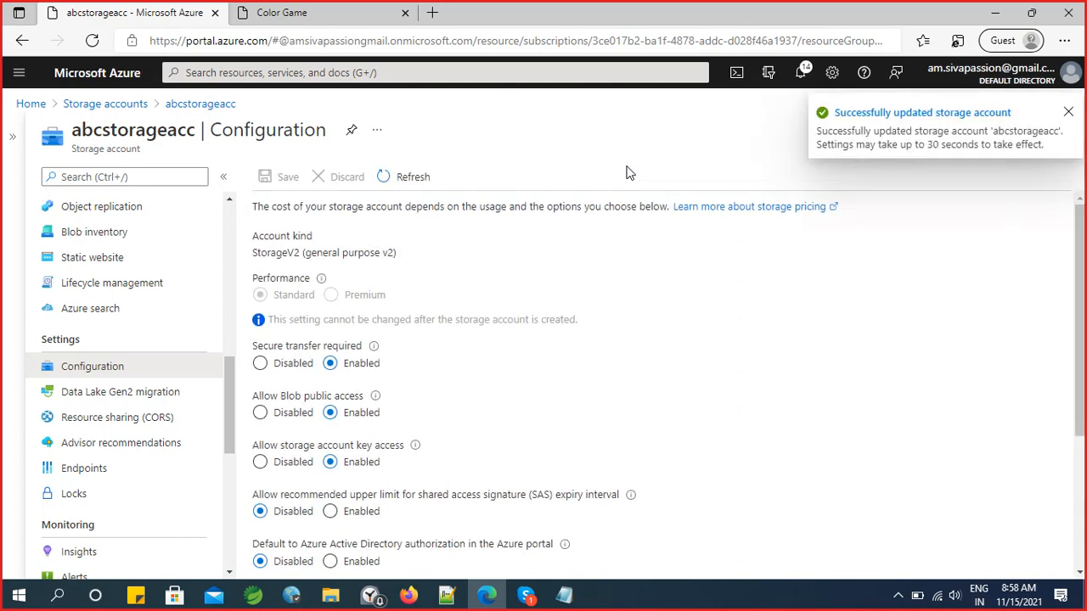
click(1071, 112)
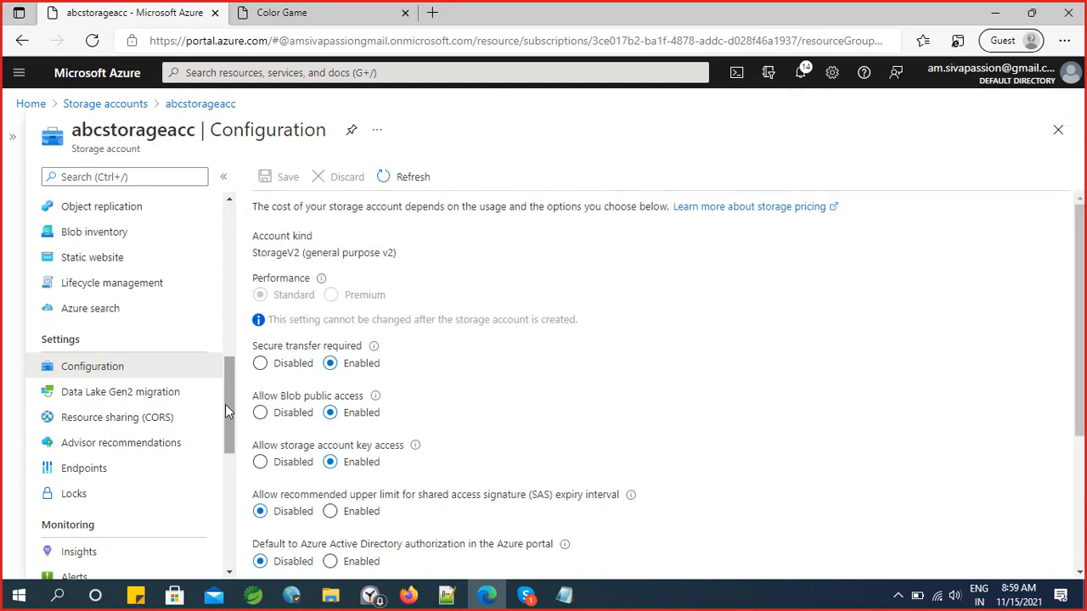
Open the Geo-replication page of abcstorageacc and highlight the data center types of the East US and West US locations
drag(232, 411, 230, 382)
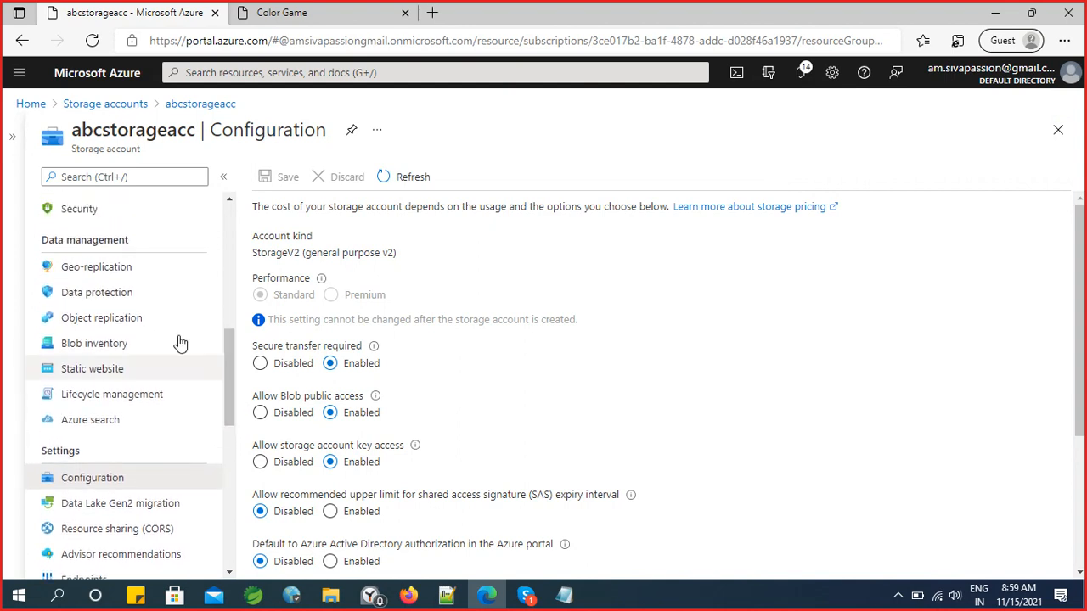
click(89, 270)
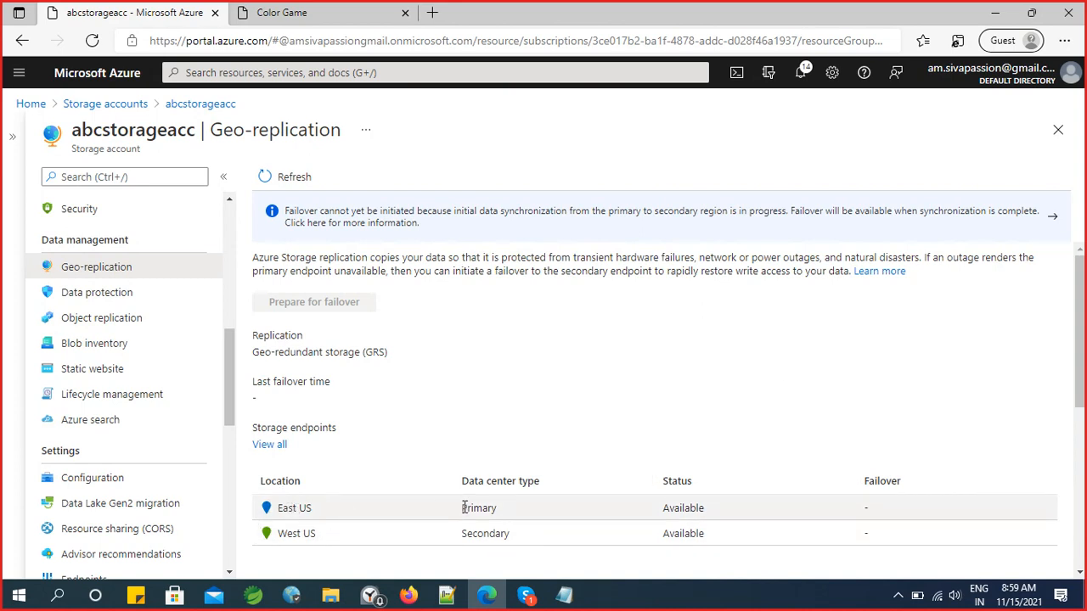
drag(465, 508, 498, 509)
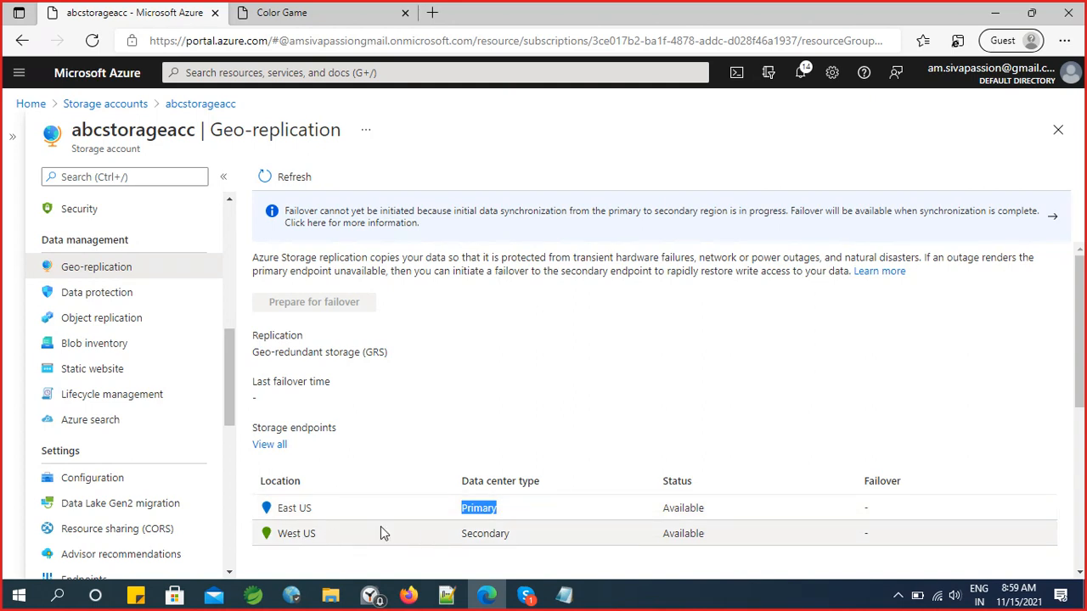
drag(461, 533, 508, 533)
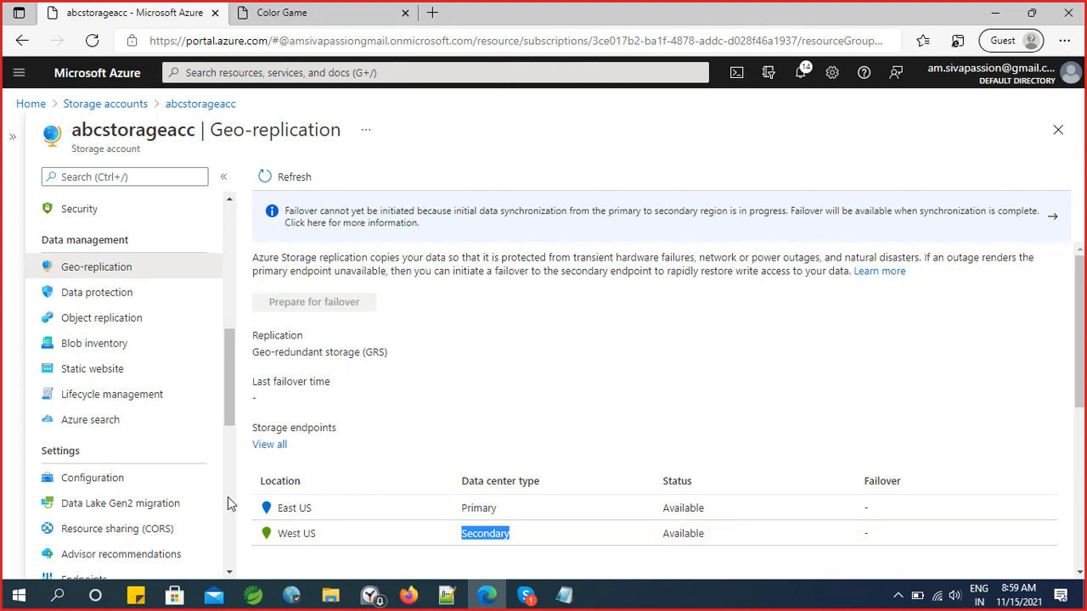
Review the available replication options in the configuration of abcstorageacc, keeping Geo-redundant storage (GRS)
click(118, 488)
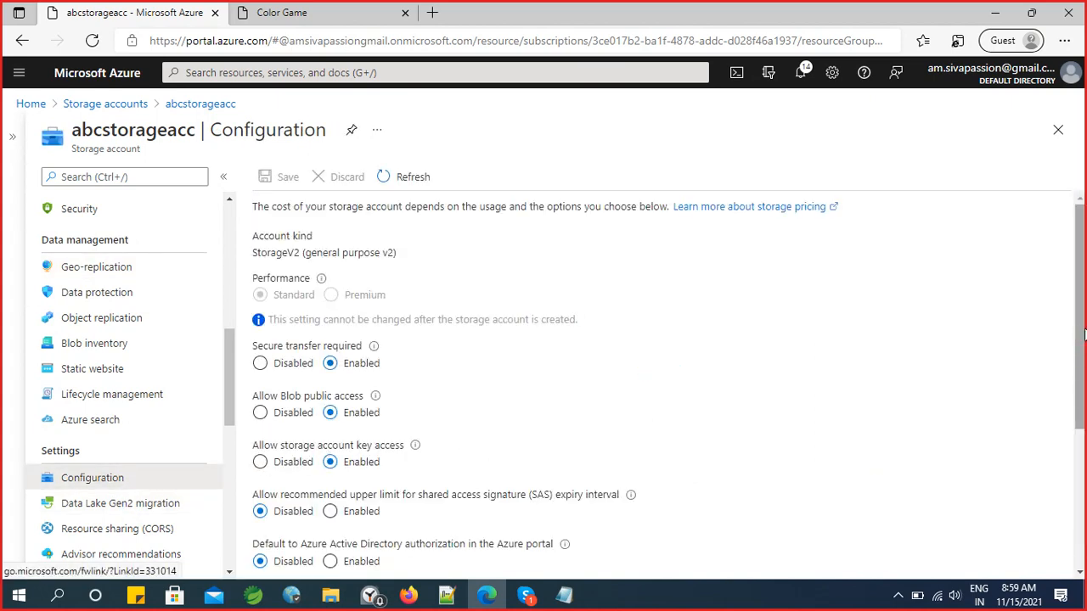
drag(1083, 335, 1083, 472)
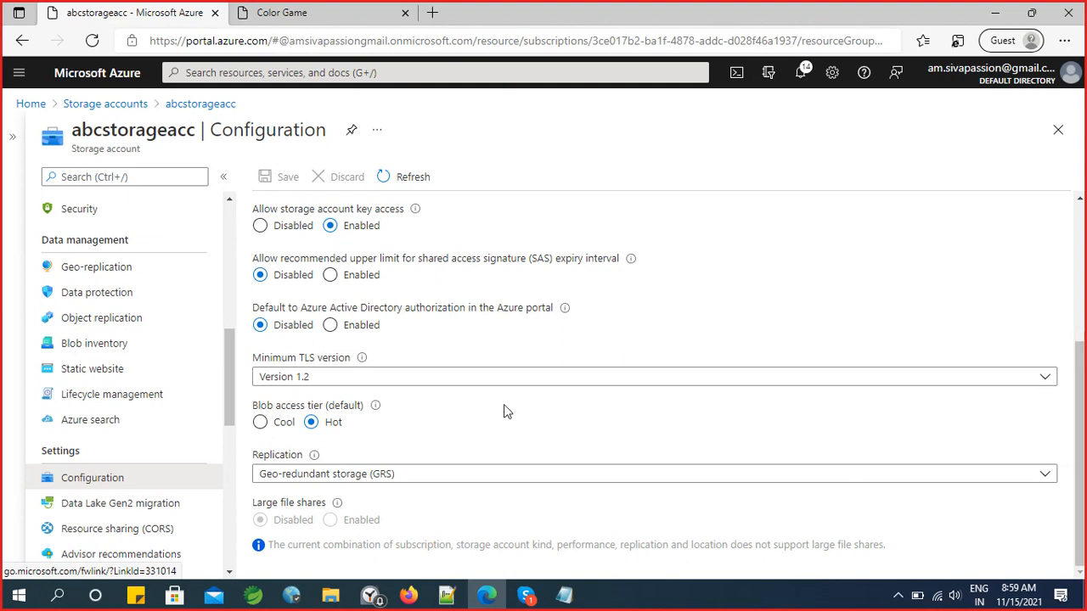
click(379, 474)
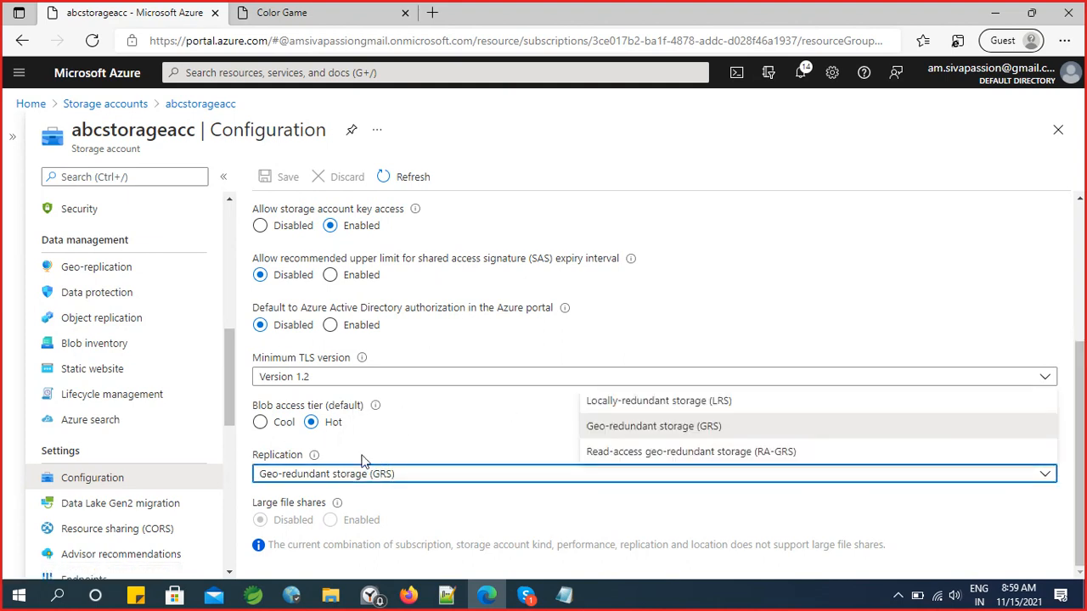
click(478, 436)
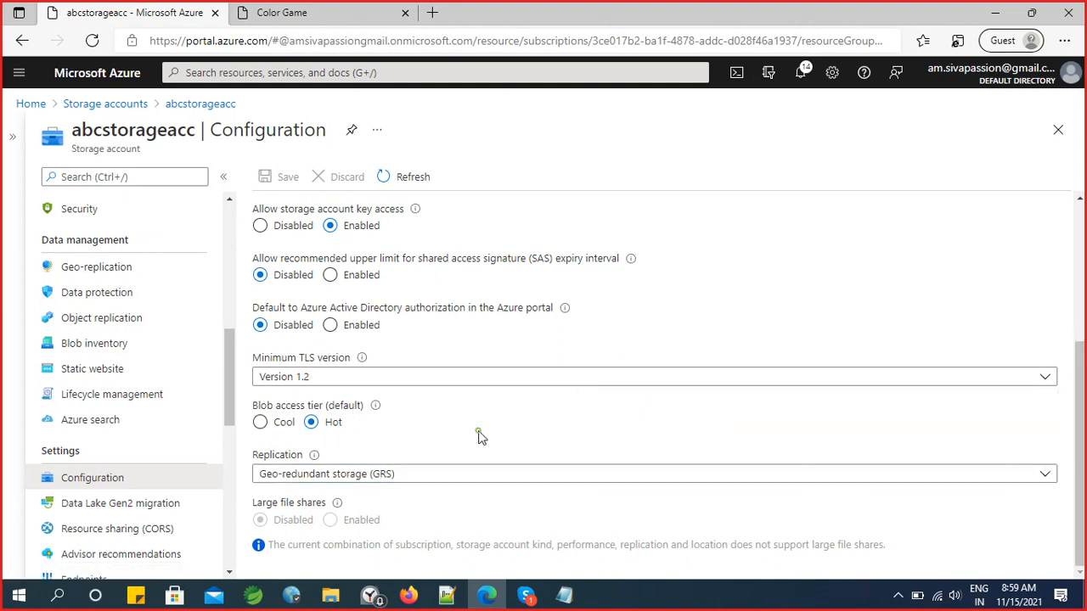
Revisit the Geo-replication page of abcstorageacc and open the storage account's overview
click(109, 268)
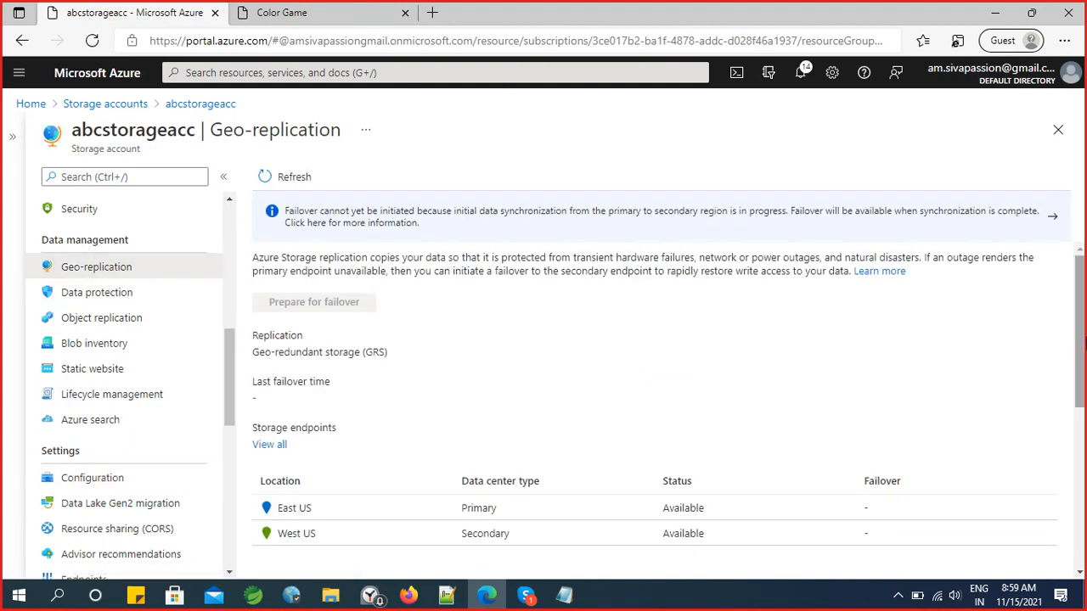
drag(1083, 335, 1083, 270)
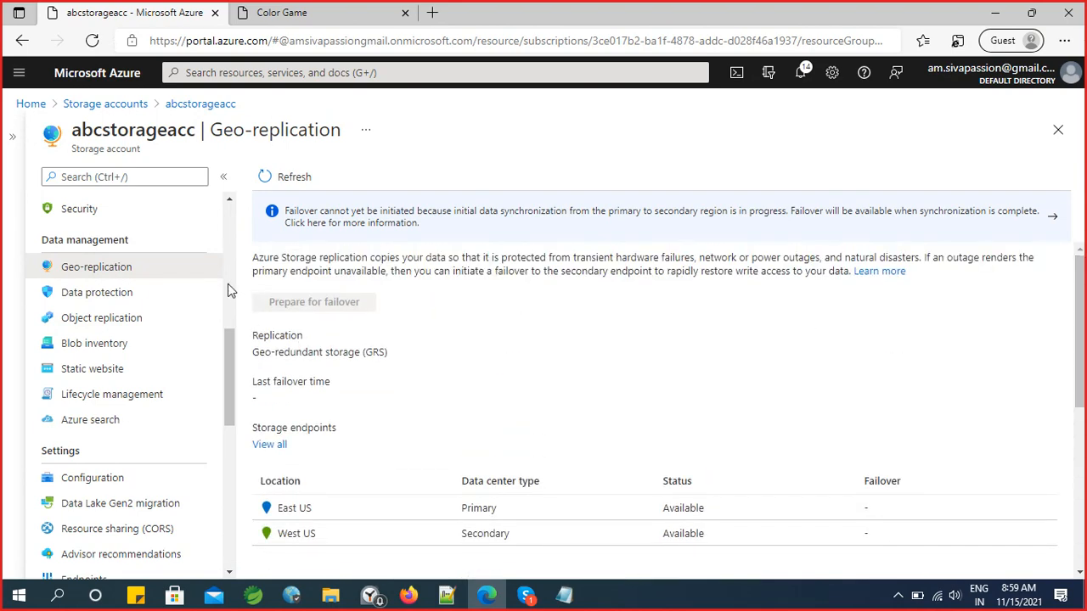
click(230, 267)
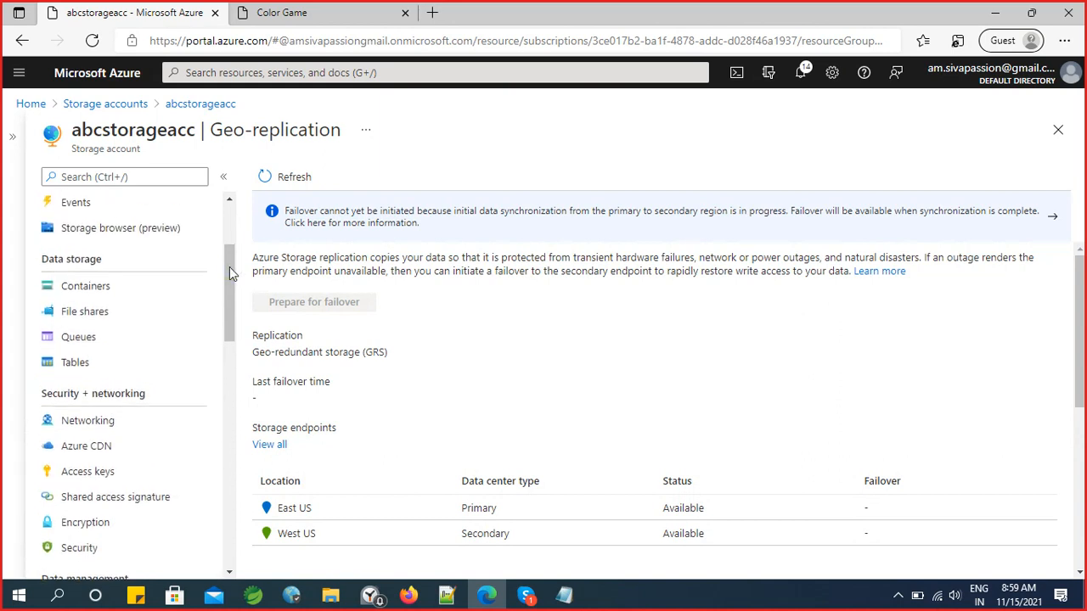
drag(229, 264, 228, 219)
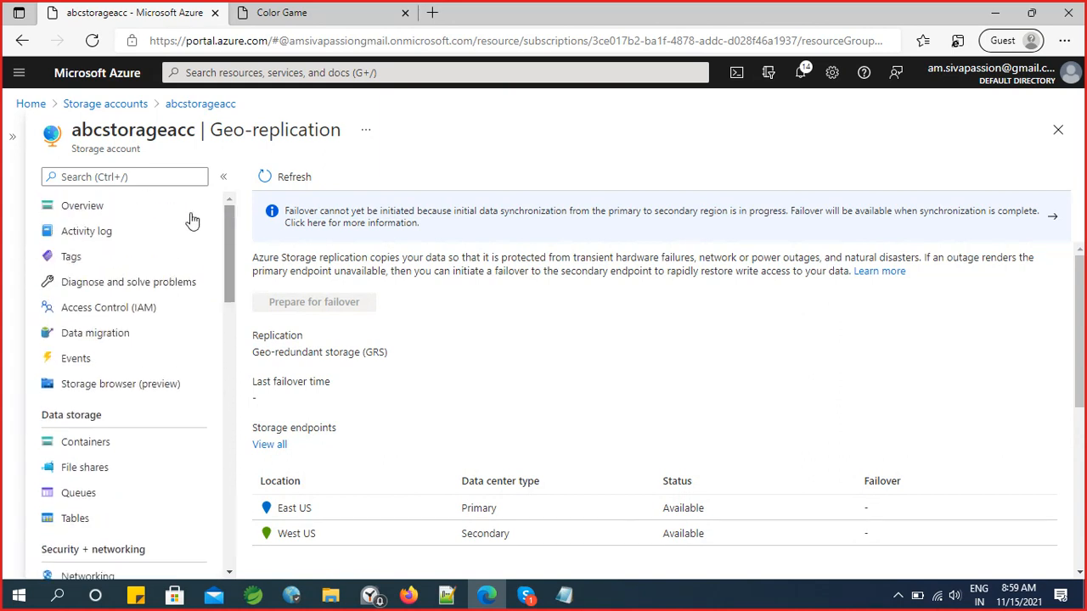
click(98, 208)
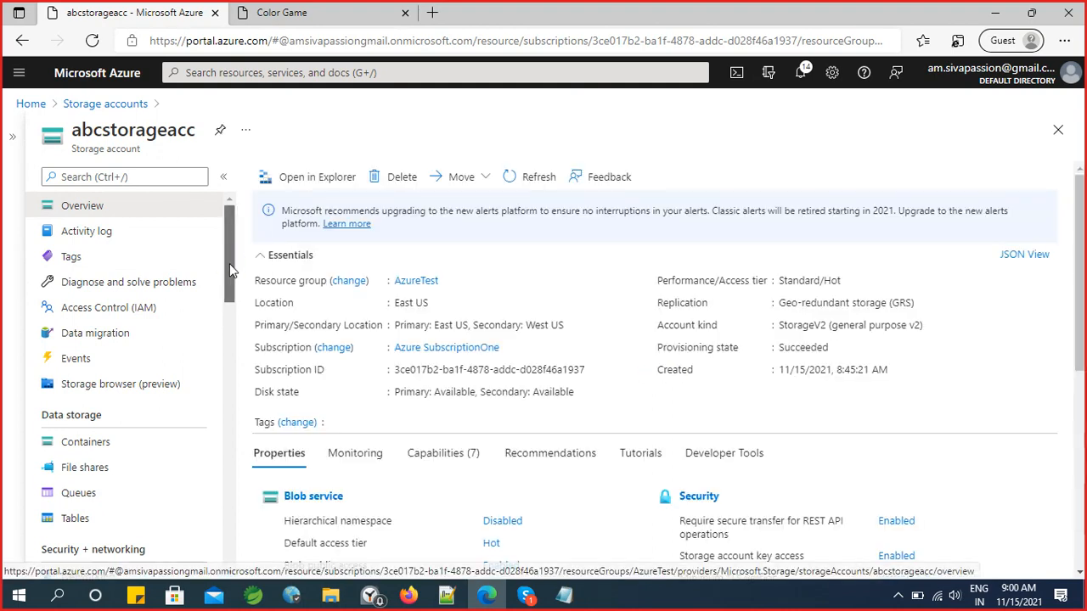
Open the $web container from the containers of abcstorageacc and refresh its blob list
drag(229, 264, 231, 293)
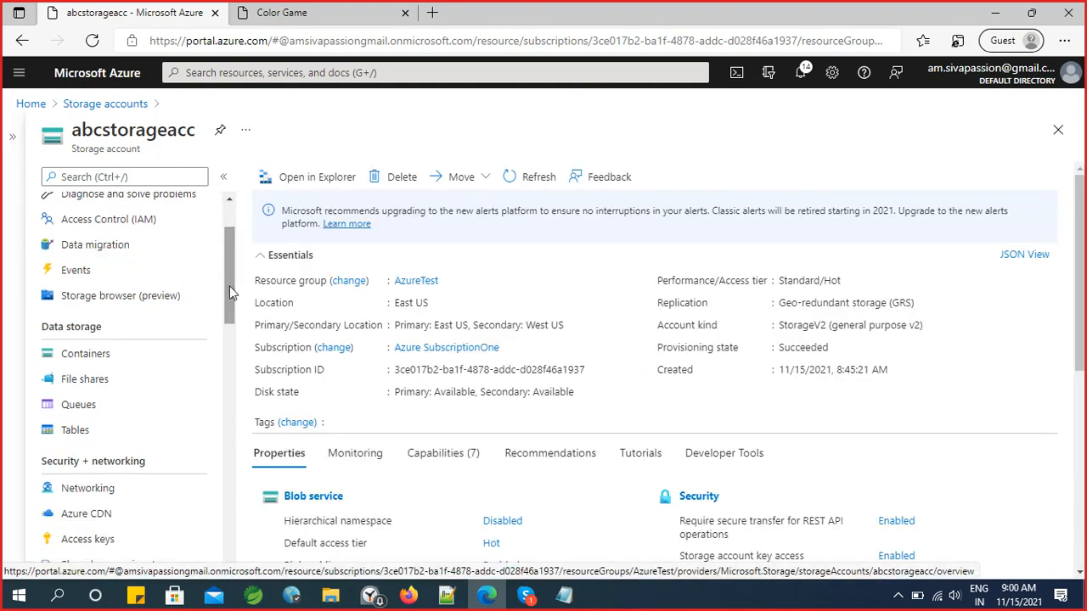
click(108, 355)
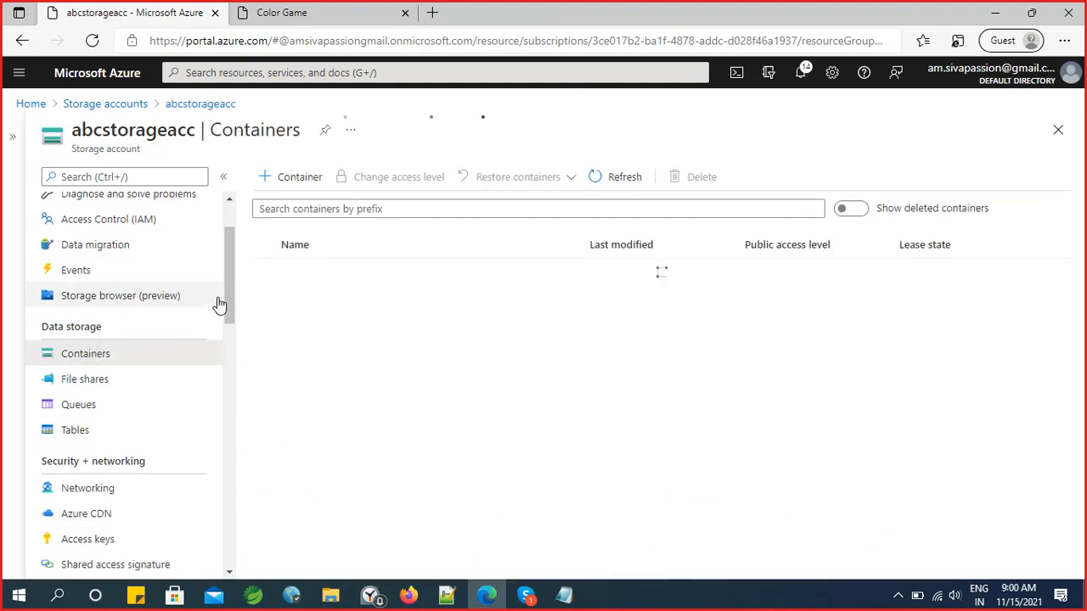
drag(226, 290, 228, 308)
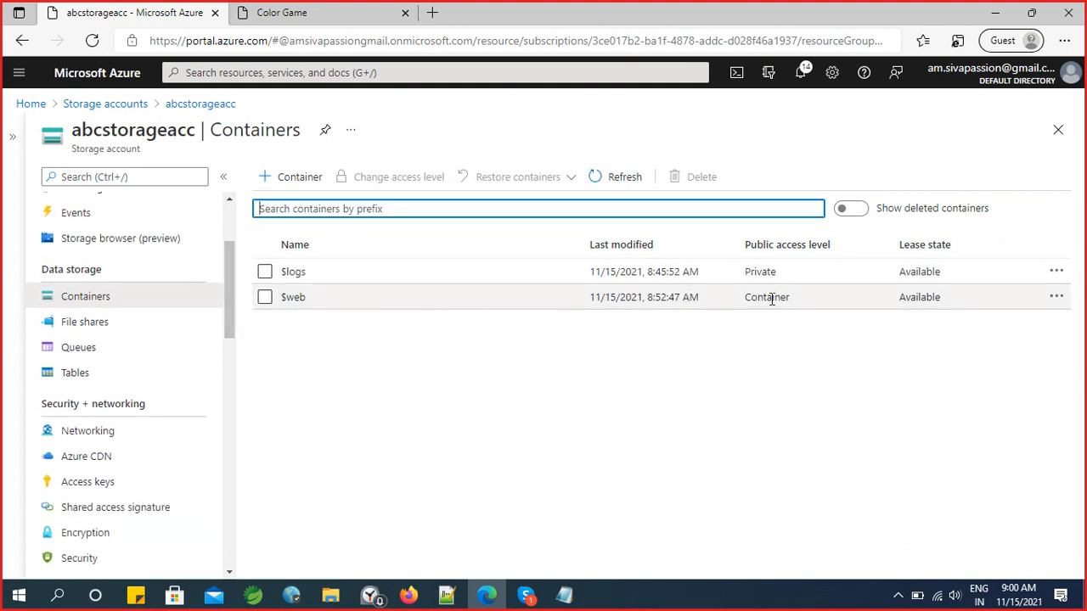
click(293, 300)
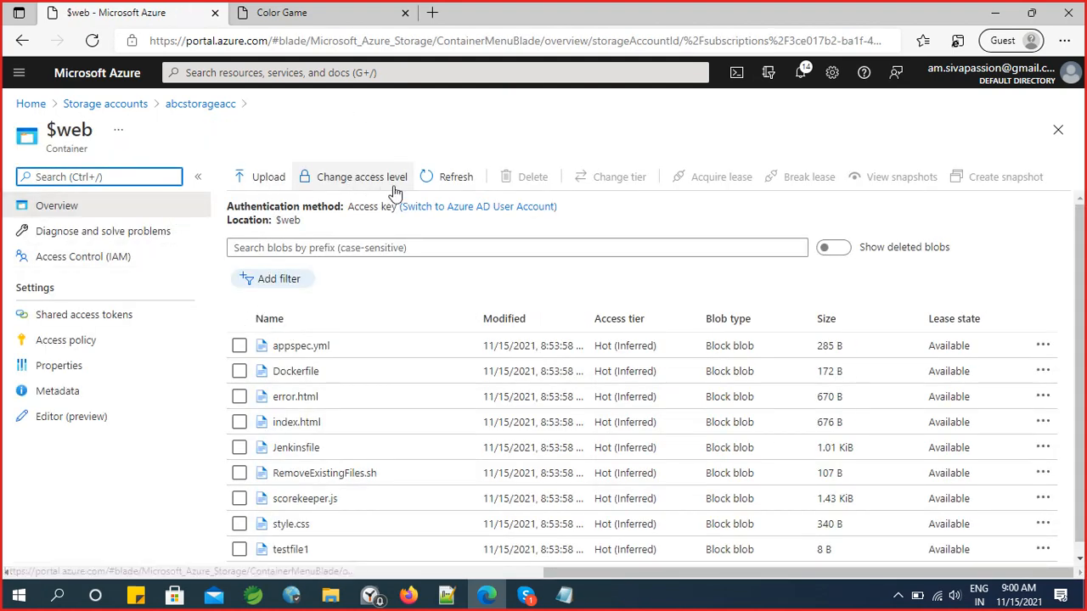
click(453, 180)
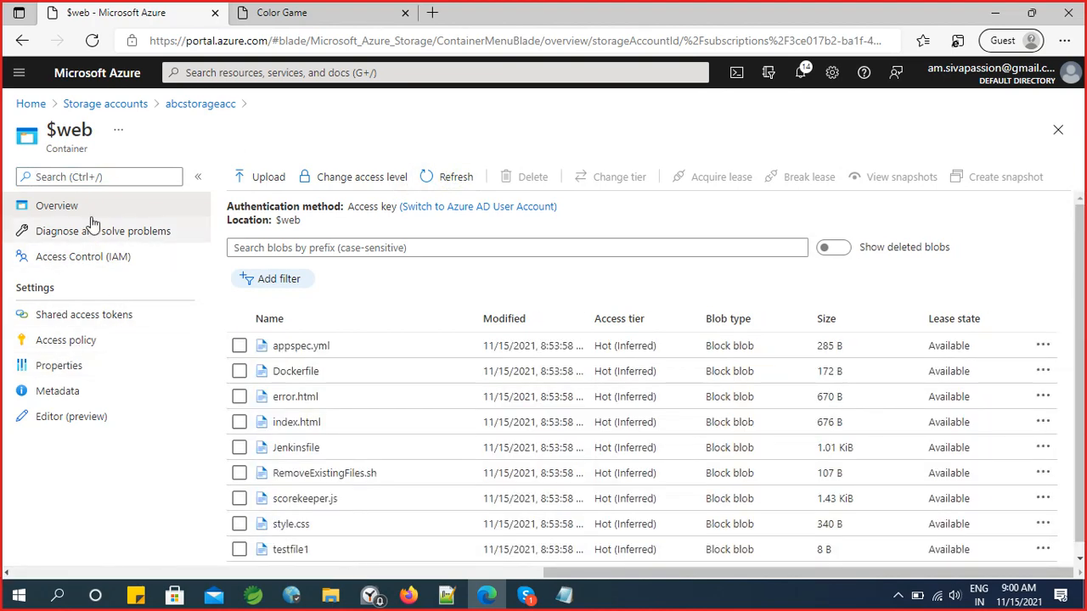
Return to the storage accounts list and dismiss the portal notifications
click(107, 107)
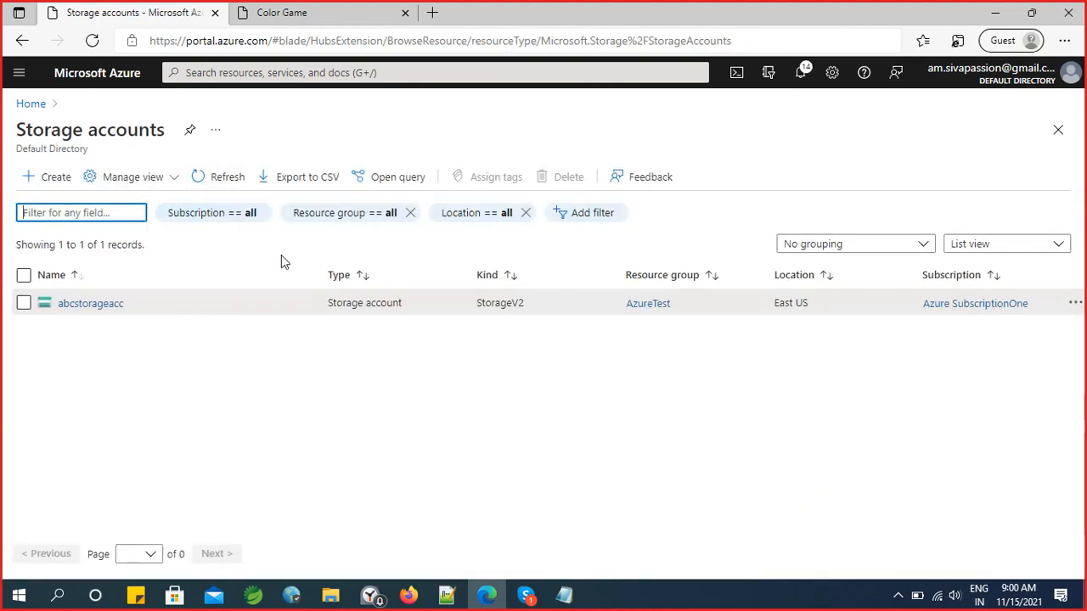
click(803, 74)
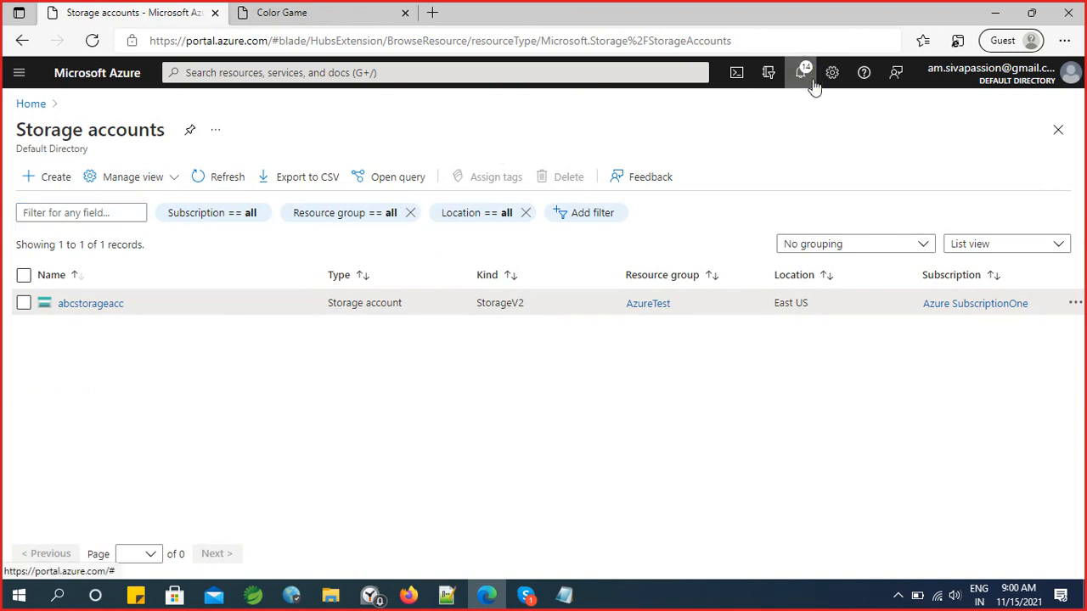
click(1015, 159)
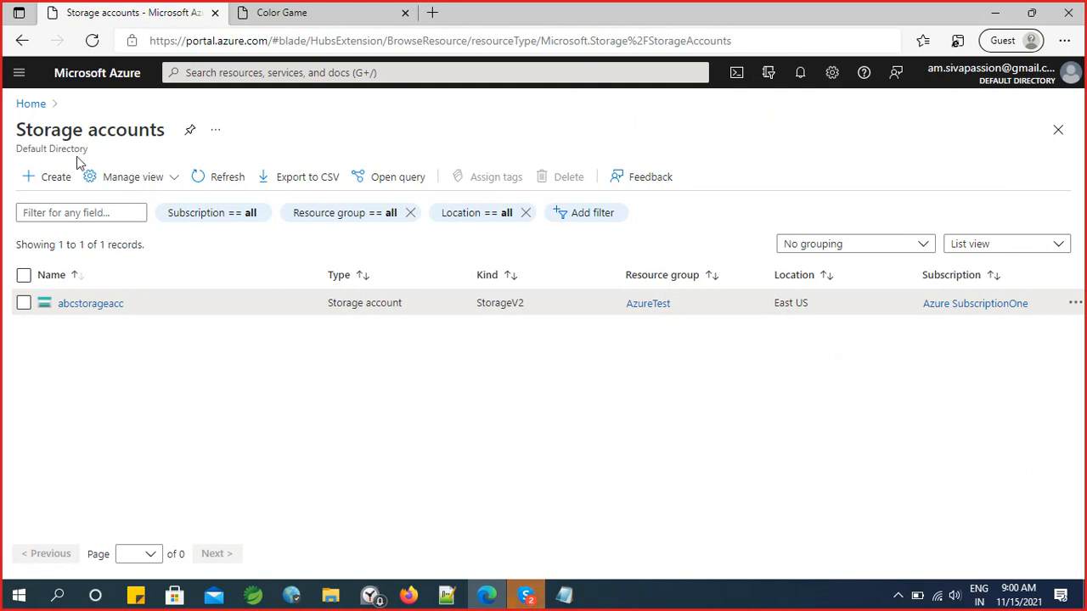
View the hosted Color Game website and return to the Azure portal's home page
click(321, 21)
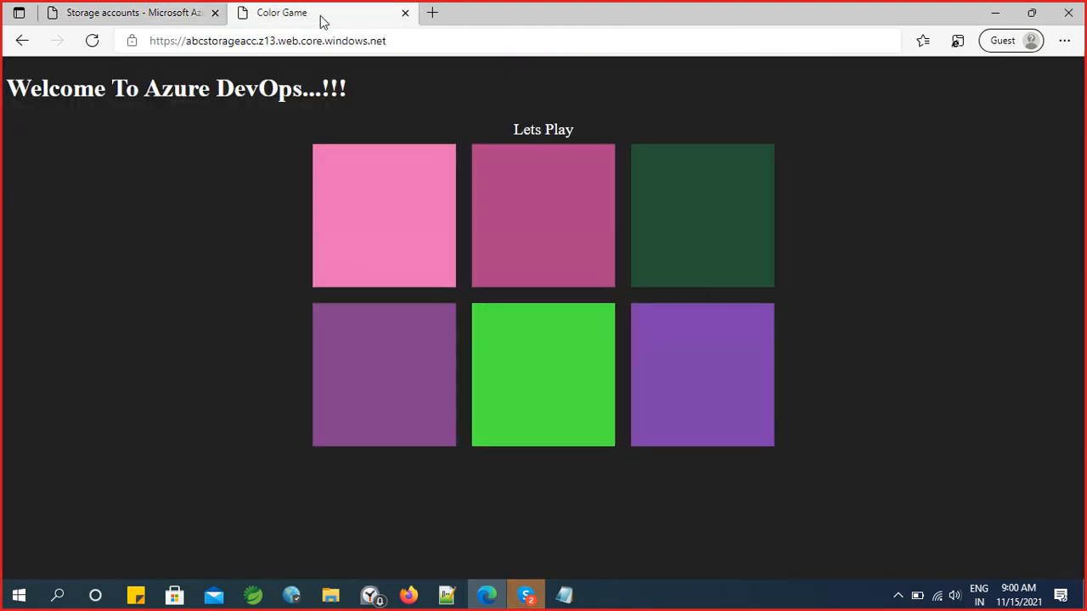
click(118, 17)
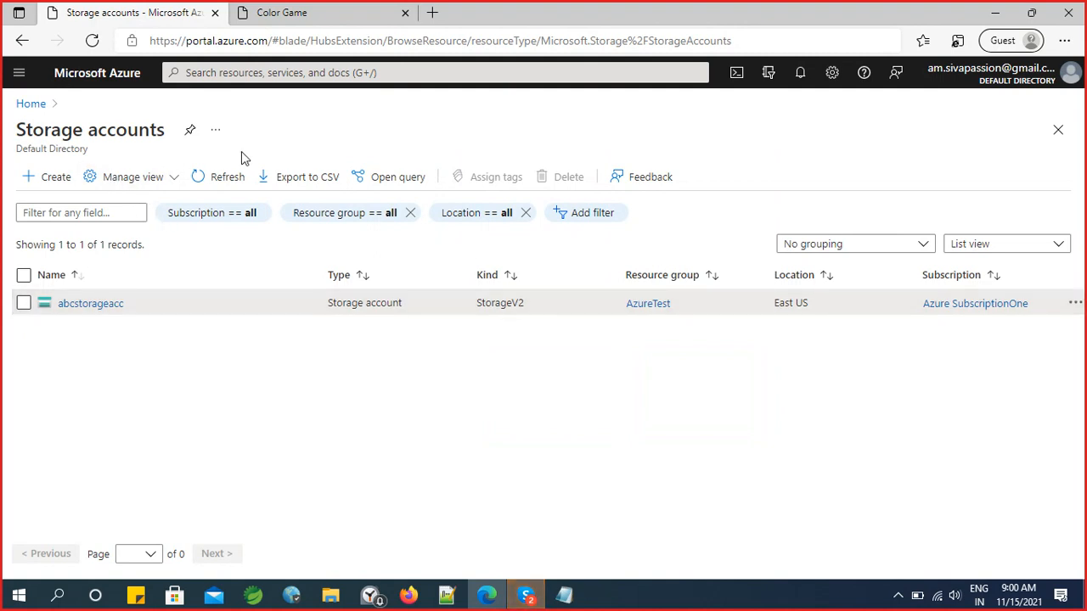
click(32, 105)
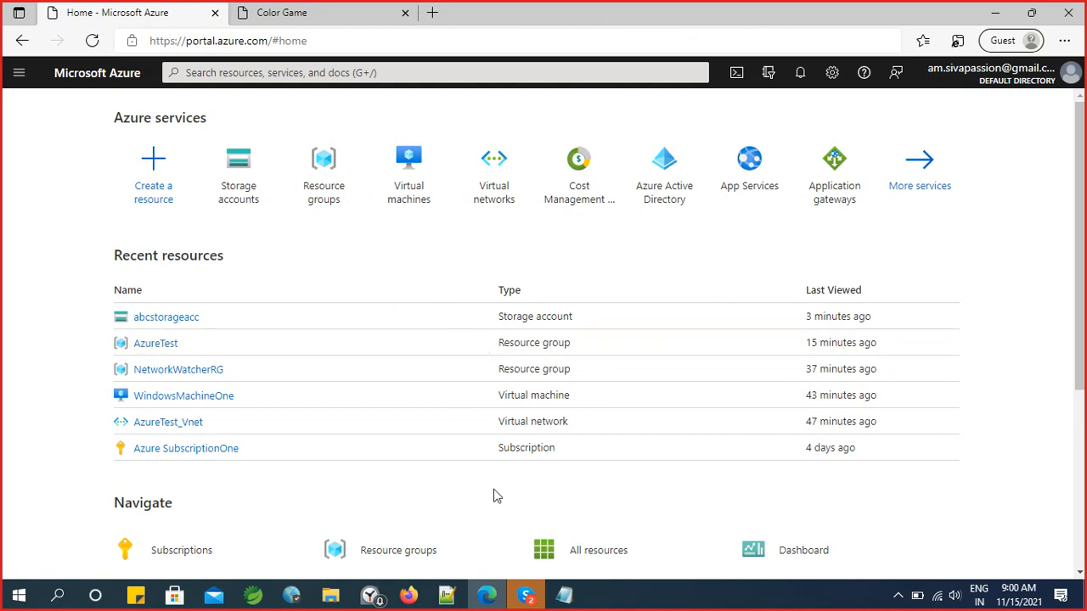
Switch to the Skype call, return to the Azure portal in Edge and close the floating call preview
click(540, 601)
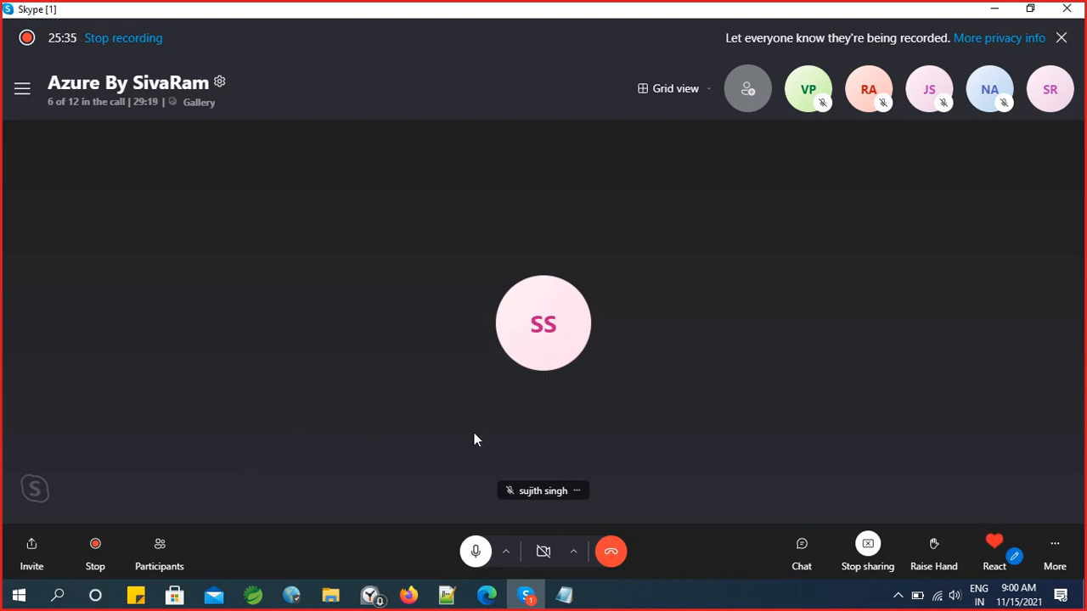
click(489, 598)
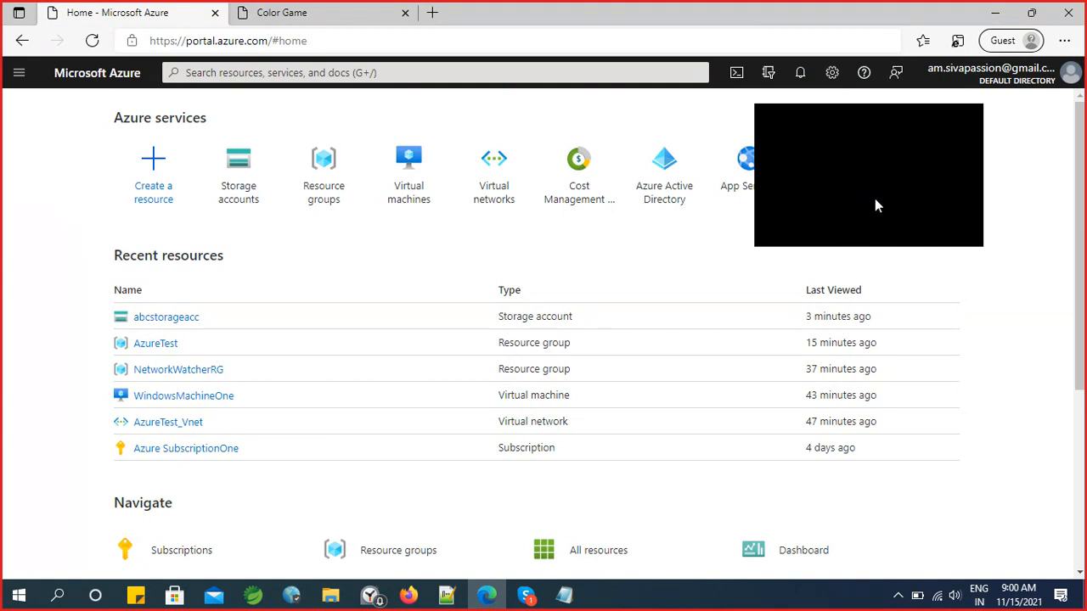
click(969, 117)
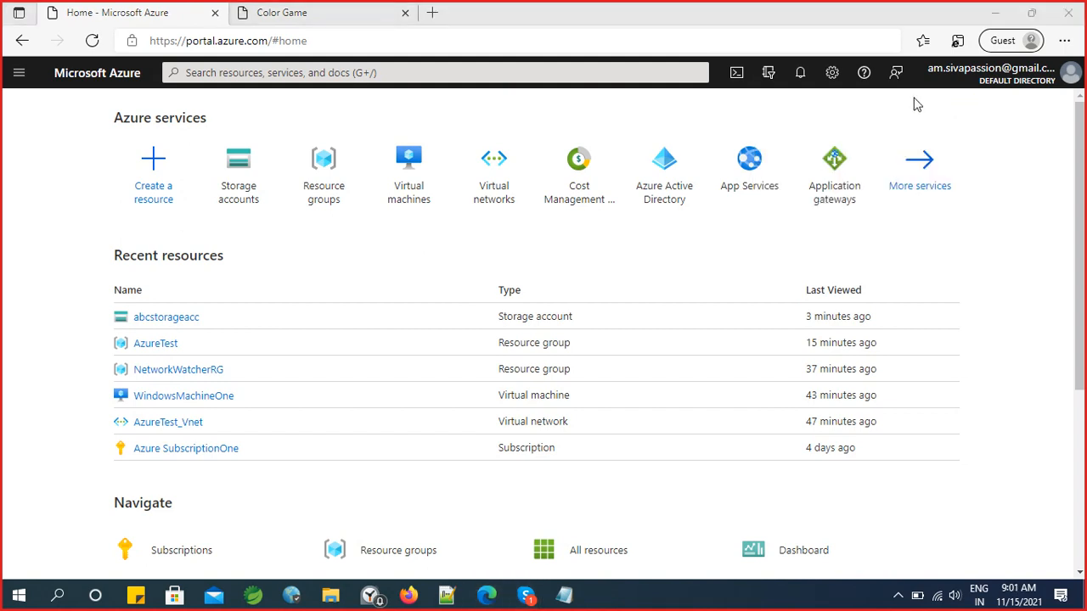
click(993, 13)
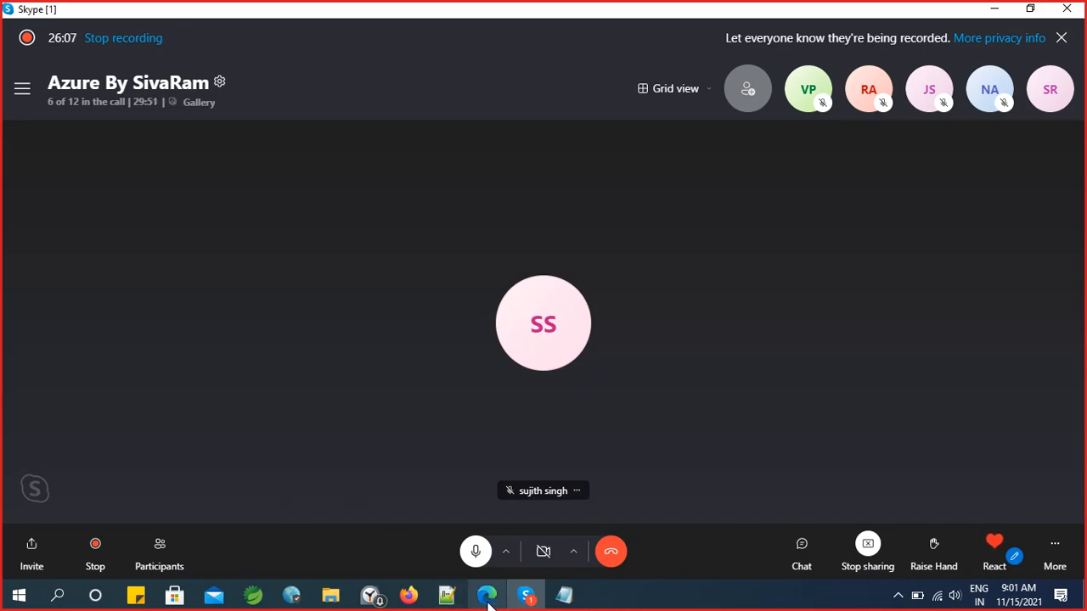
mouse_move(488, 597)
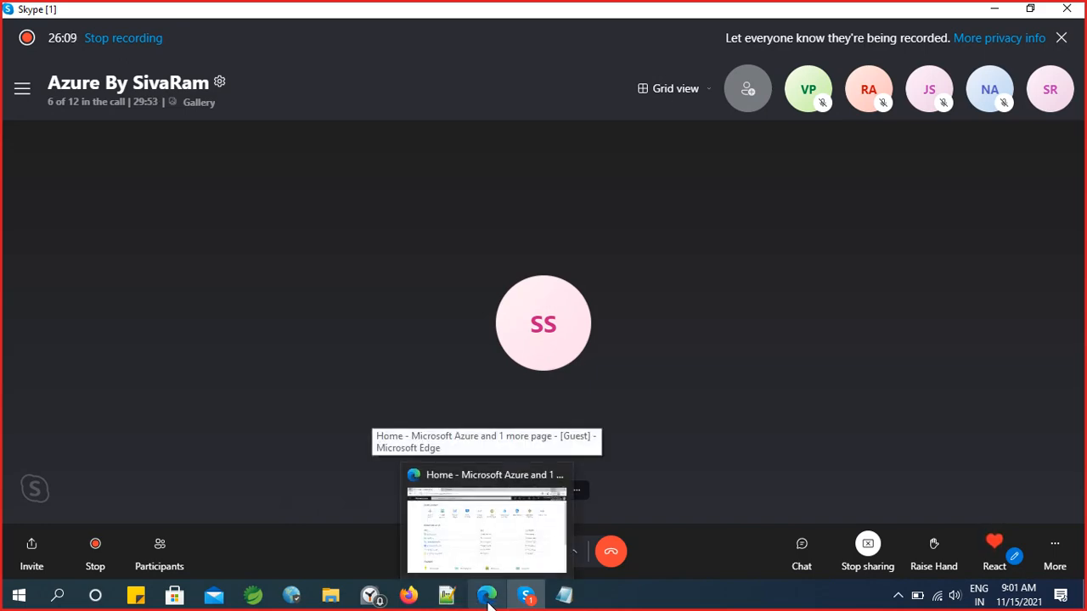
click(488, 597)
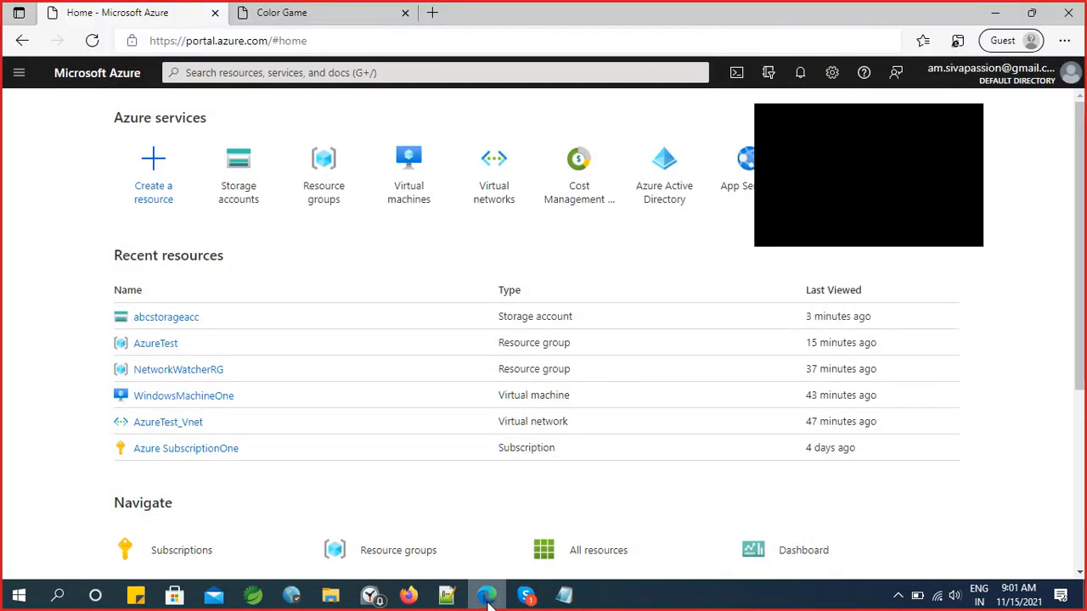
click(968, 122)
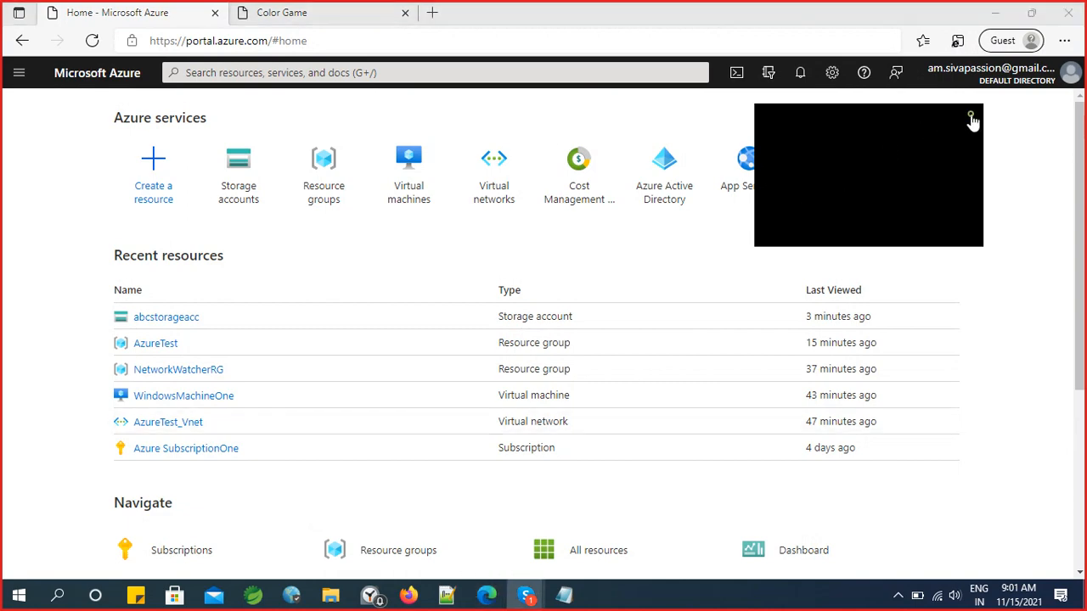
click(491, 605)
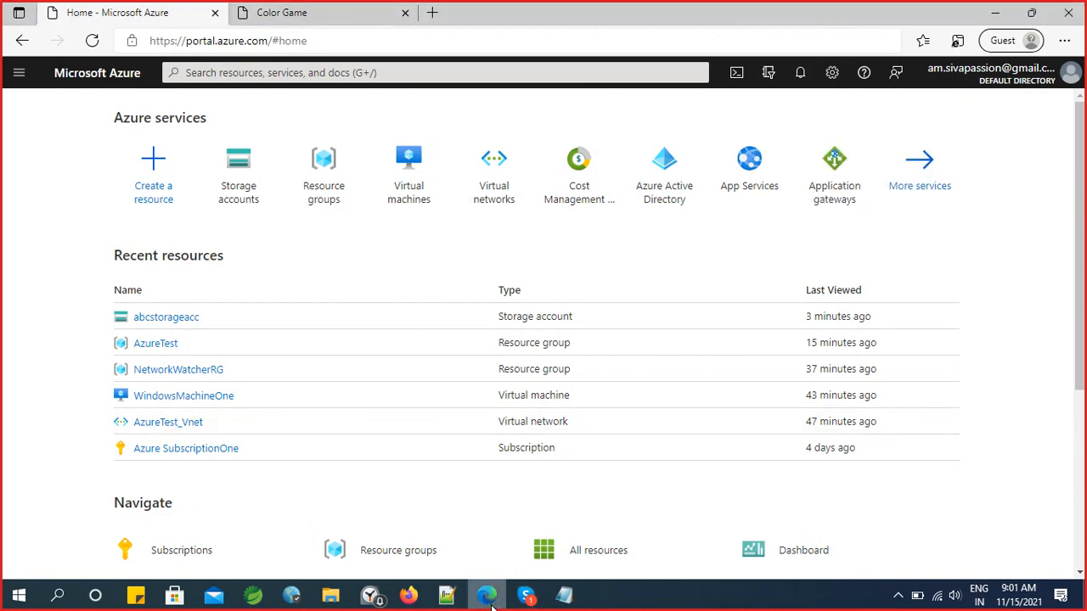
click(491, 605)
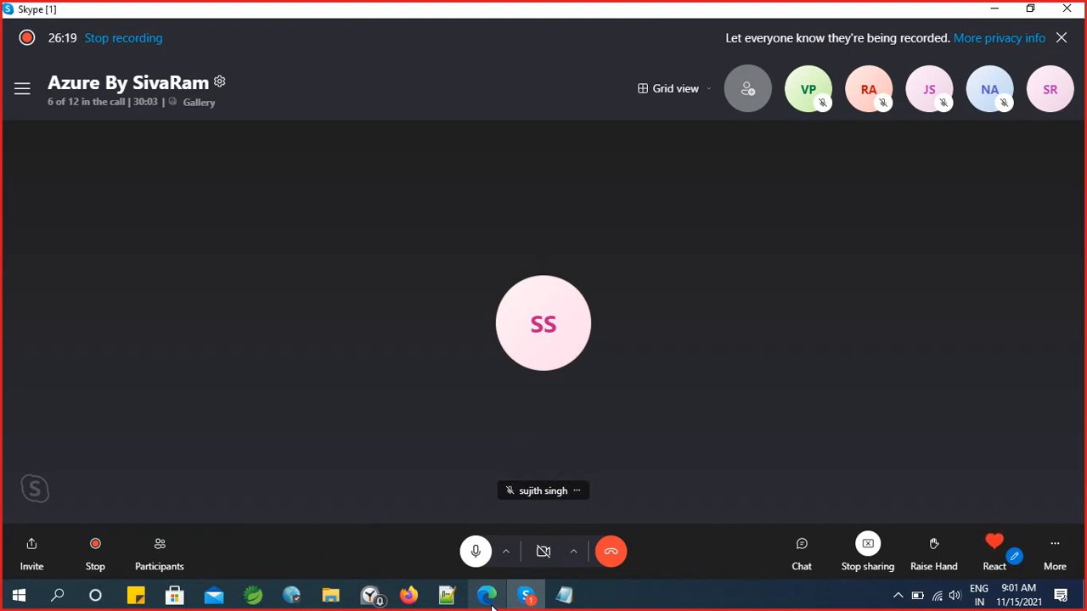
click(491, 605)
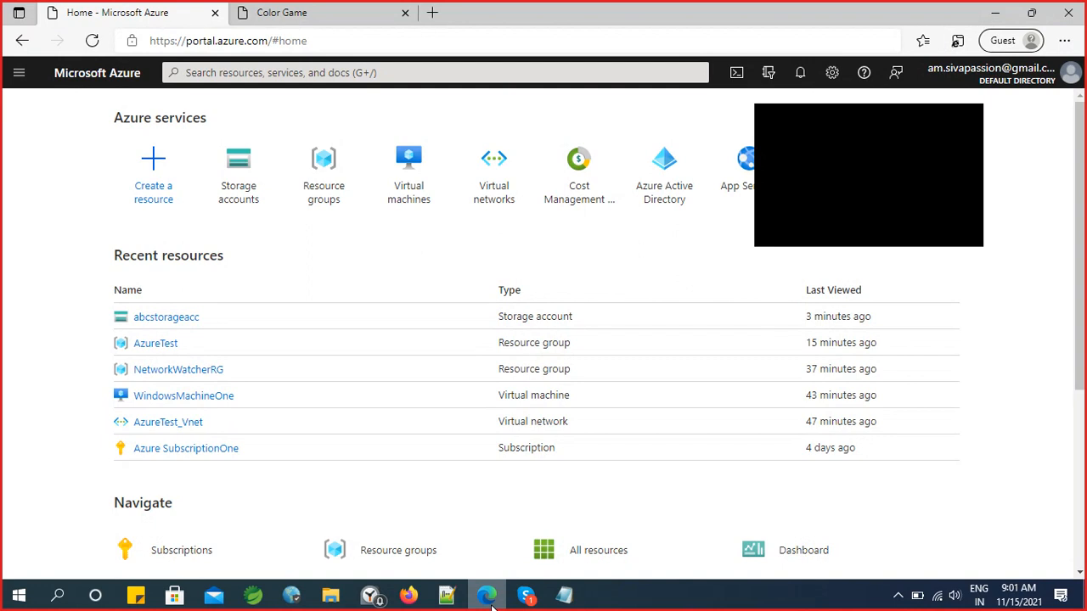
click(969, 116)
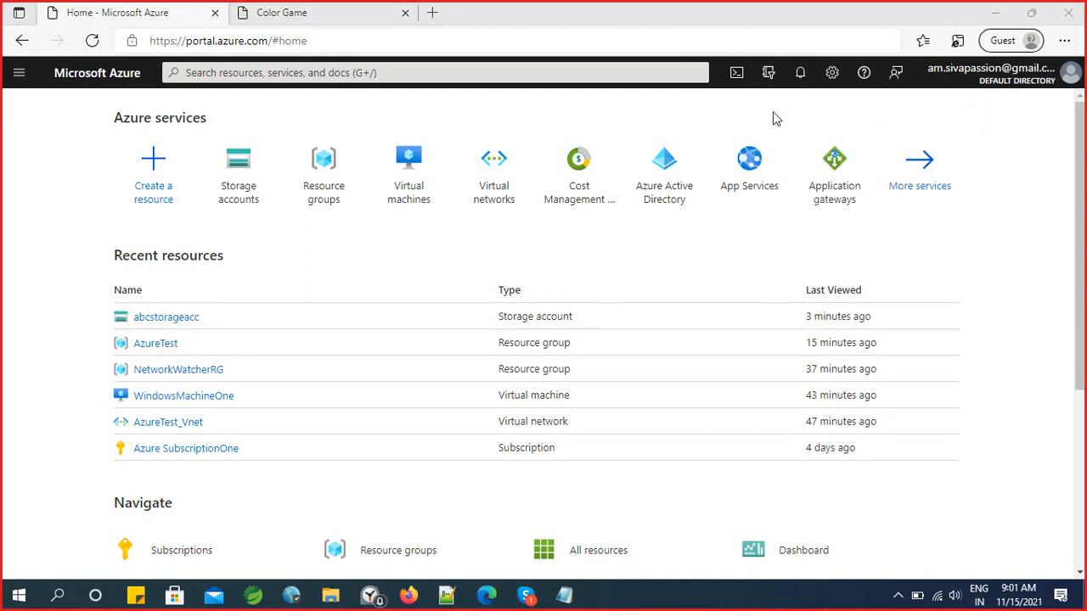
Review the service list at the Queue line of StorageAccounts.txt in Notepad++, briefly checking the Skype call and closing its floating preview
click(450, 597)
click(660, 197)
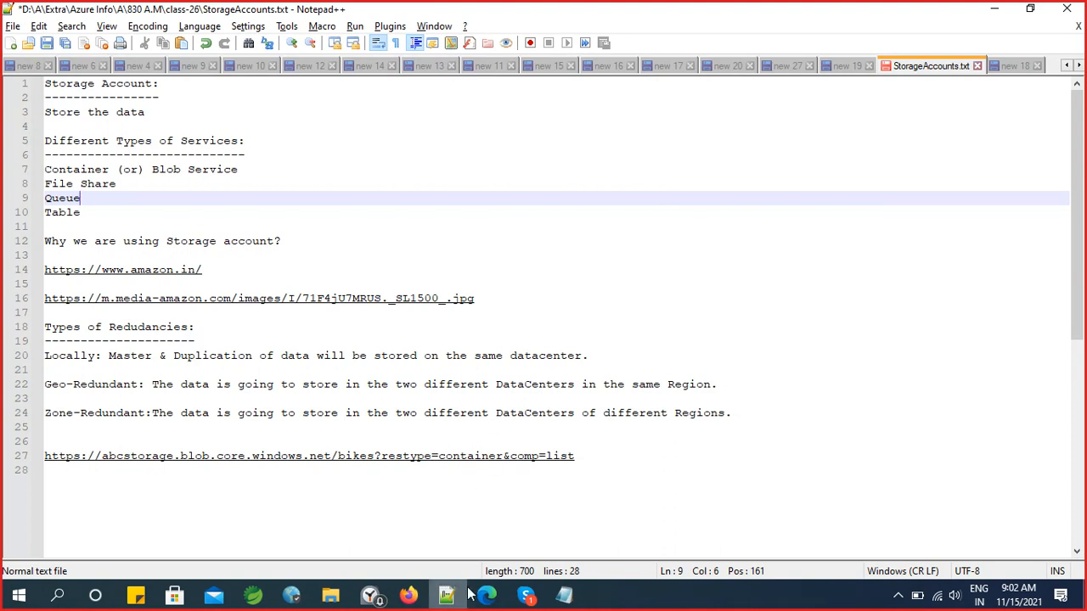
click(525, 595)
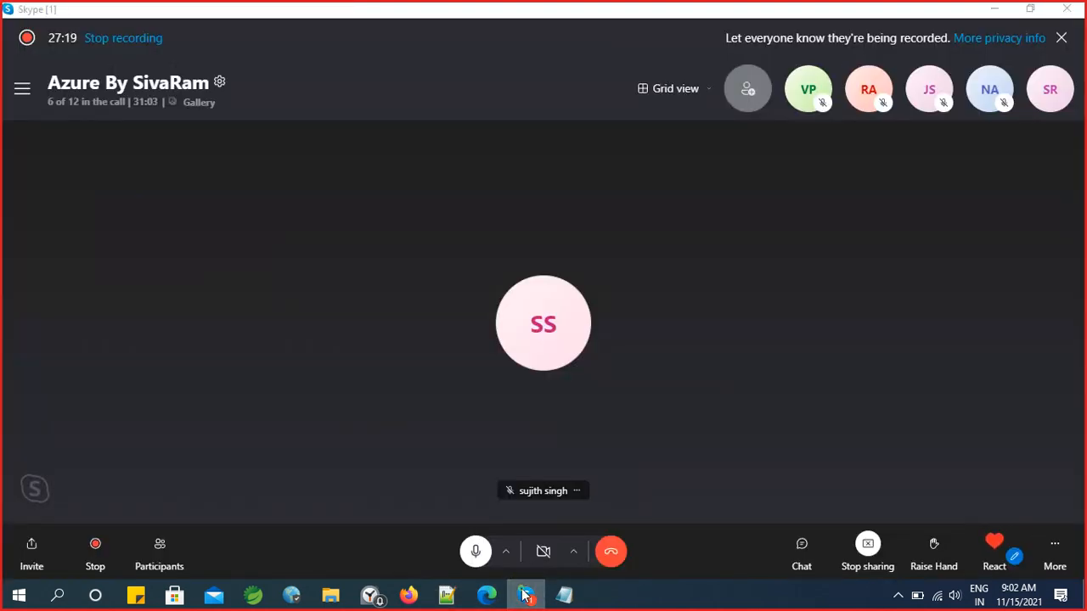
click(525, 596)
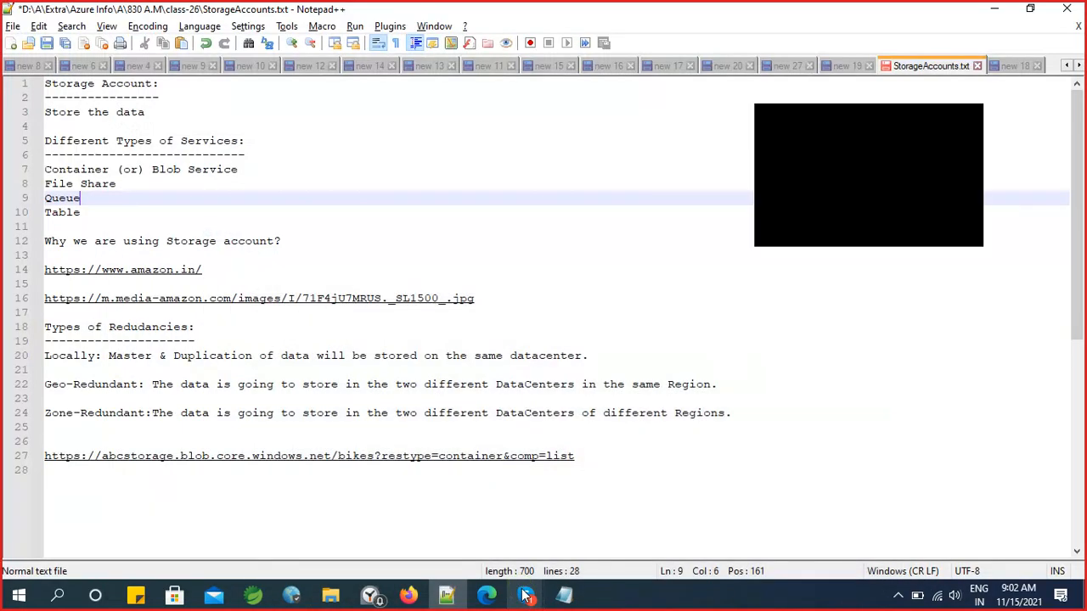
click(974, 119)
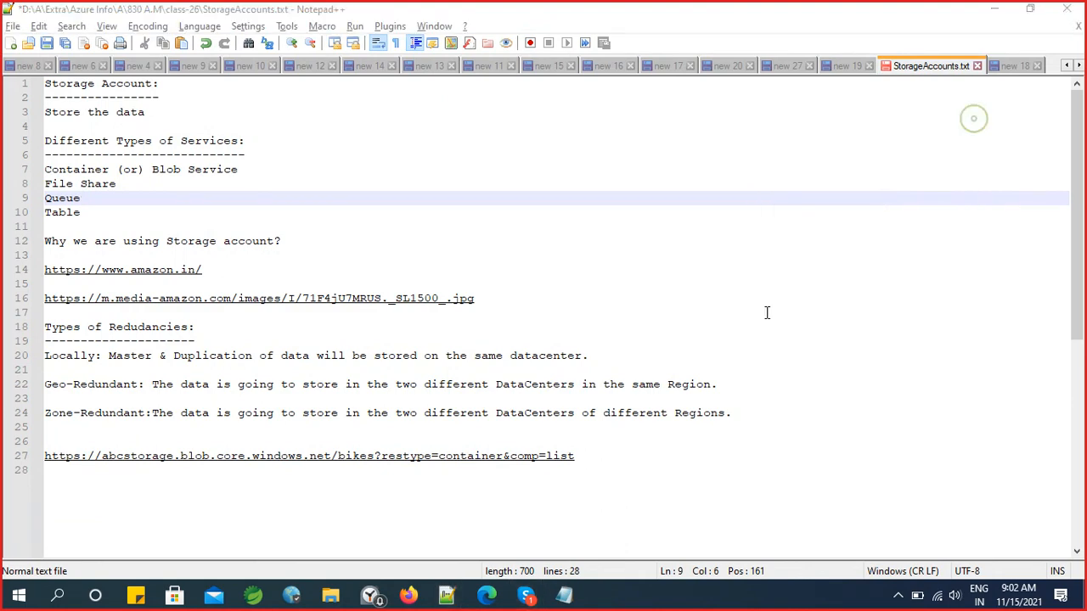
Switch to the Skype call, stop its recording and show the hidden system tray icons
click(526, 599)
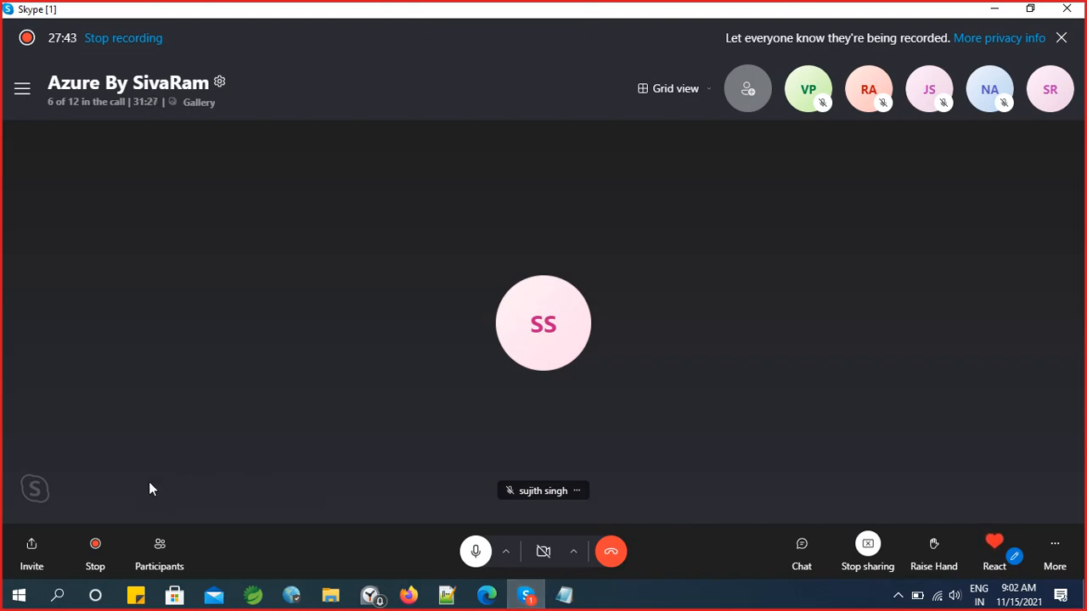
click(97, 547)
click(898, 595)
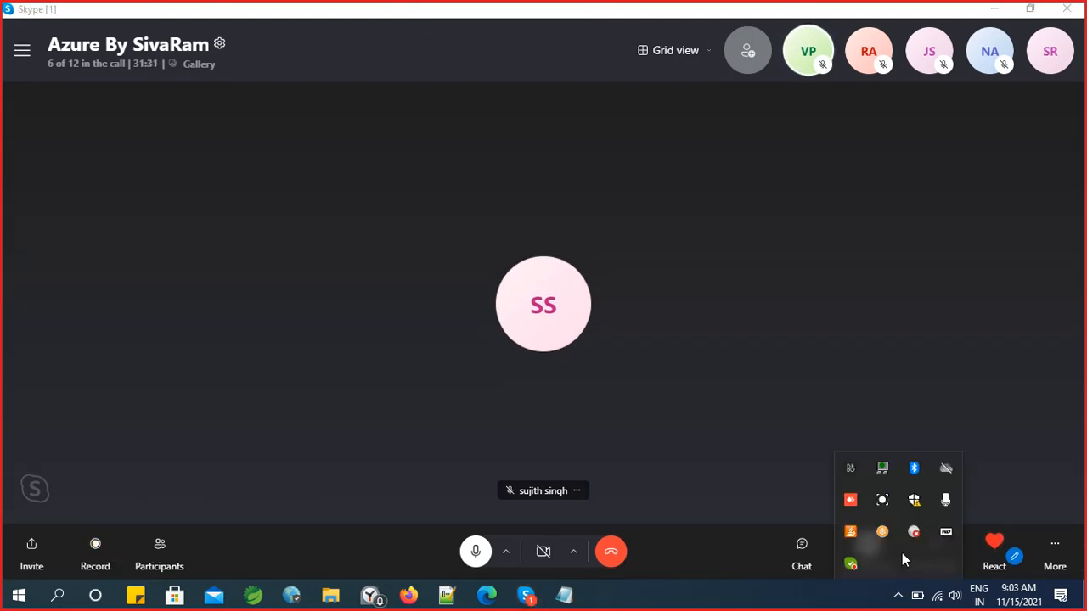